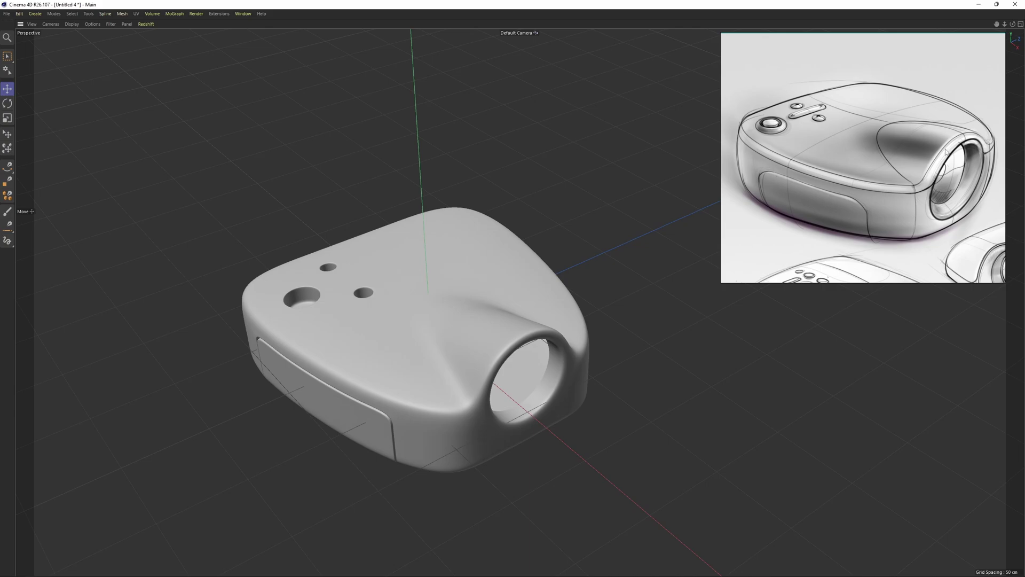
# Review the finished projector body and read the weekly challenge posts in the challenges channel on Discord
pyautogui.keyDown('alt'); pyautogui.moveTo(505, 308); pyautogui.dragTo(634, 245); pyautogui.keyUp('alt')
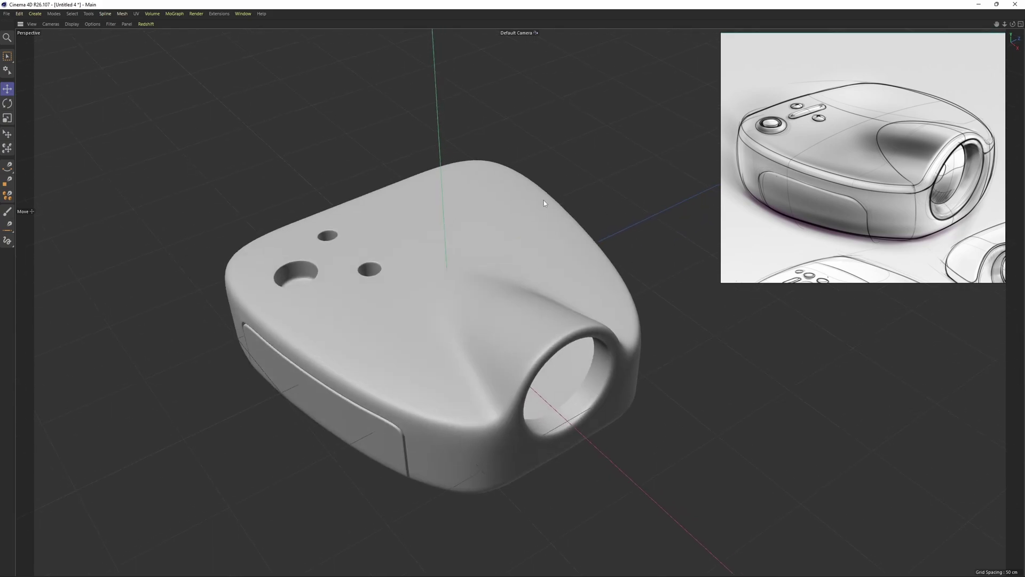
pyautogui.keyDown('alt'); pyautogui.moveTo(545, 202); pyautogui.dragTo(534, 199); pyautogui.keyUp('alt')
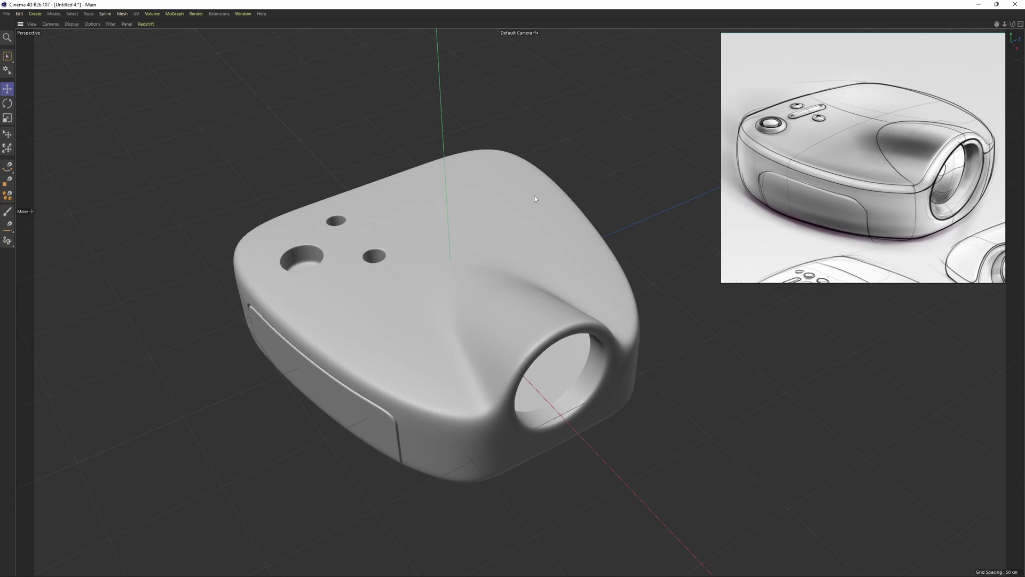
pyautogui.hotkey('alt', 'Tab')
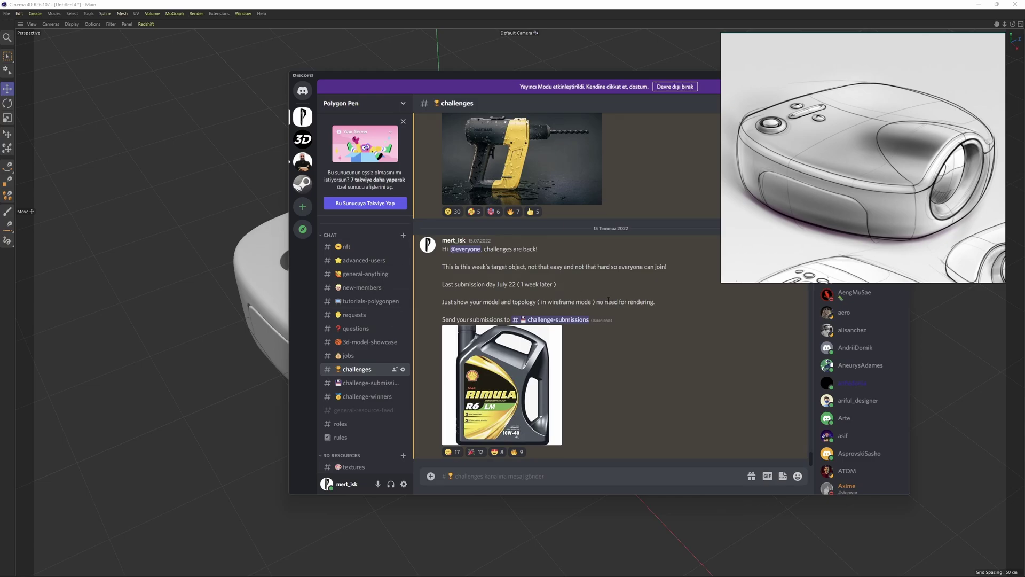
pyautogui.scroll(1, 611, 304)
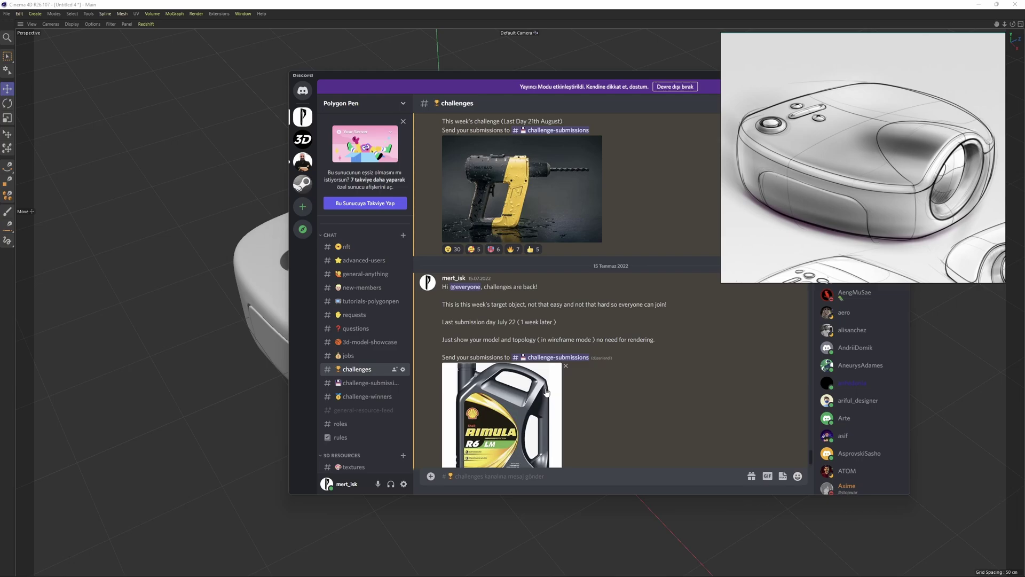
pyautogui.scroll(-1, 568, 391)
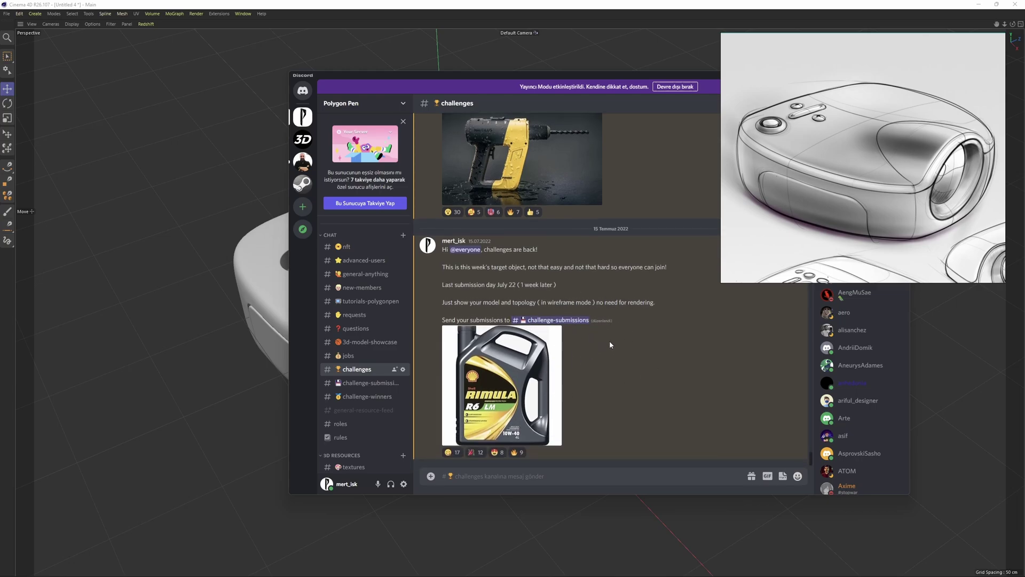
pyautogui.scroll(1, 610, 340)
pyautogui.scroll(-1, 603, 251)
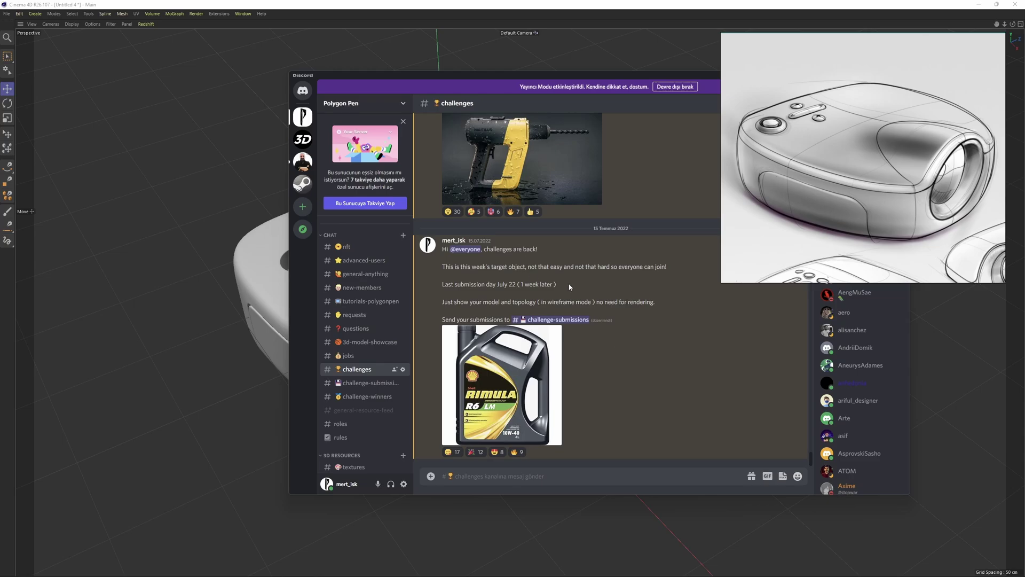
# Switch back to Cinema 4D and display the viewport with Gouraud shading and lines
pyautogui.click(538, 4)
pyautogui.moveTo(550, 222)
pyautogui.keyDown('alt'); pyautogui.mouseDown()
pyautogui.moveTo(555, 211)
pyautogui.moveTo(551, 222)
pyautogui.moveTo(519, 219)
pyautogui.moveTo(537, 255)
pyautogui.moveTo(516, 229)
pyautogui.mouseUp(); pyautogui.keyUp('alt')
pyautogui.press('n')
pyautogui.press('b')
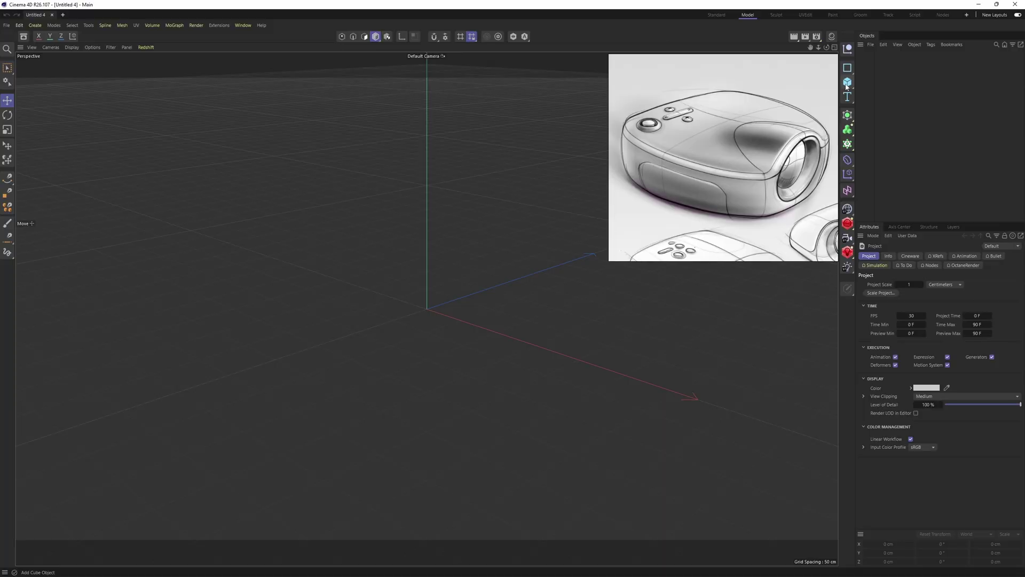
# Add a cube and reduce its height to about 62 cm as the projector's base block
pyautogui.click(848, 82)
pyautogui.click(890, 99)
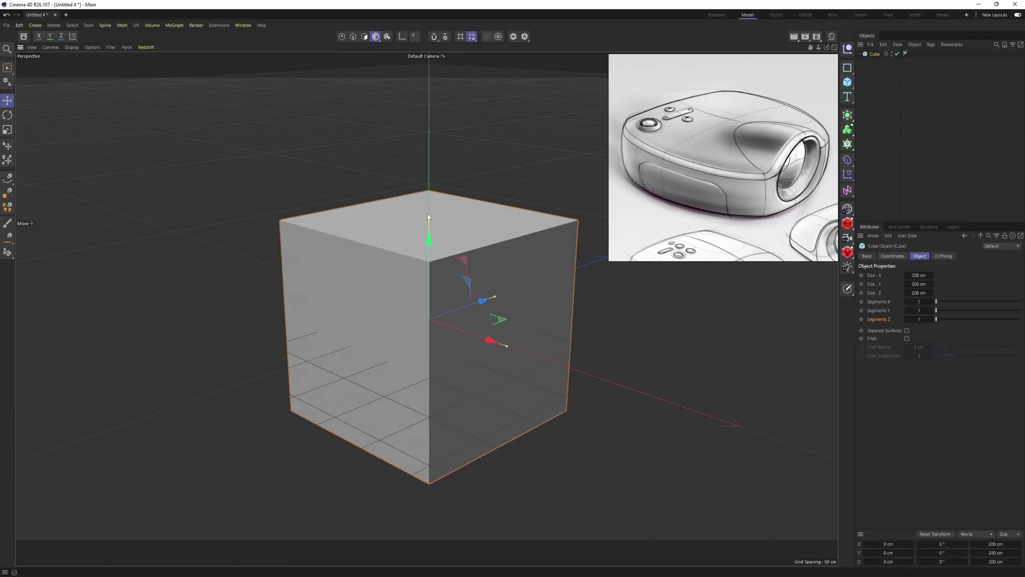
pyautogui.moveTo(430, 224); pyautogui.dragTo(435, 293)
pyautogui.scroll(1, 466, 280)
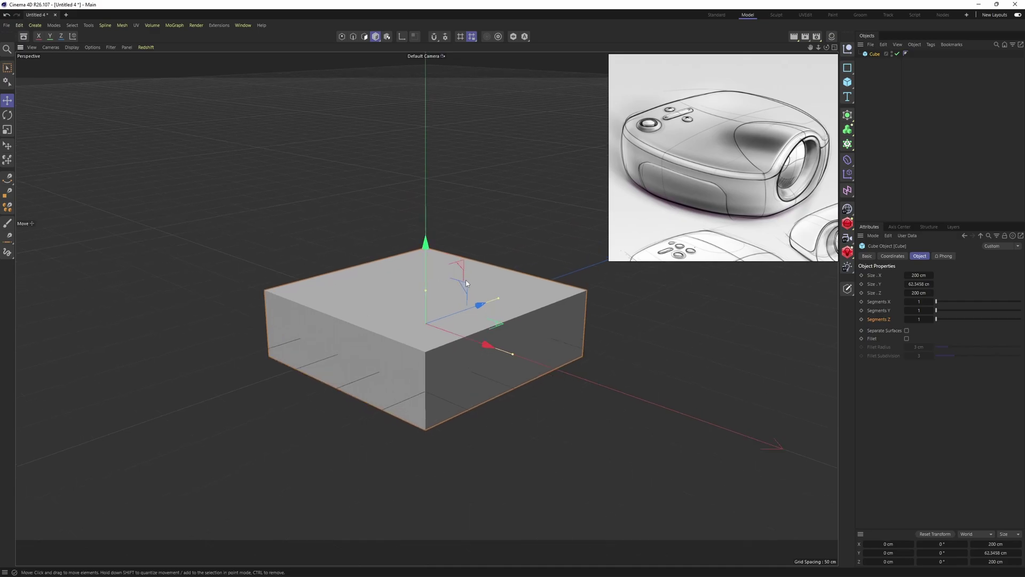
pyautogui.scroll(2, 466, 281)
# Nest the cube under a Subdivision Surface and set its segments to 2 in X, 2 in Y and 3 in Z
pyautogui.click(848, 116)
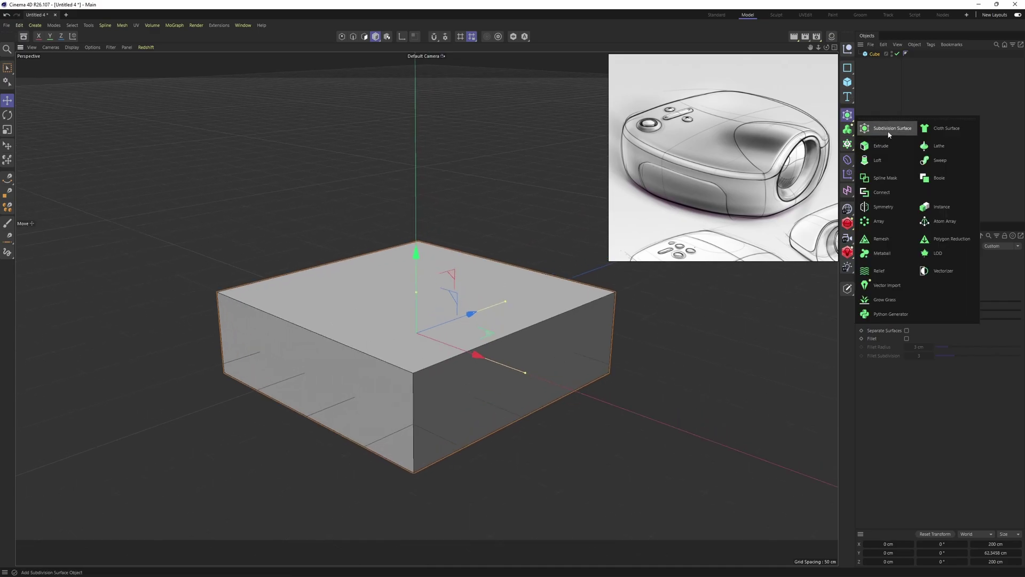
pyautogui.keyDown('alt'); pyautogui.click(887, 131); pyautogui.keyUp('alt')
pyautogui.click(879, 63)
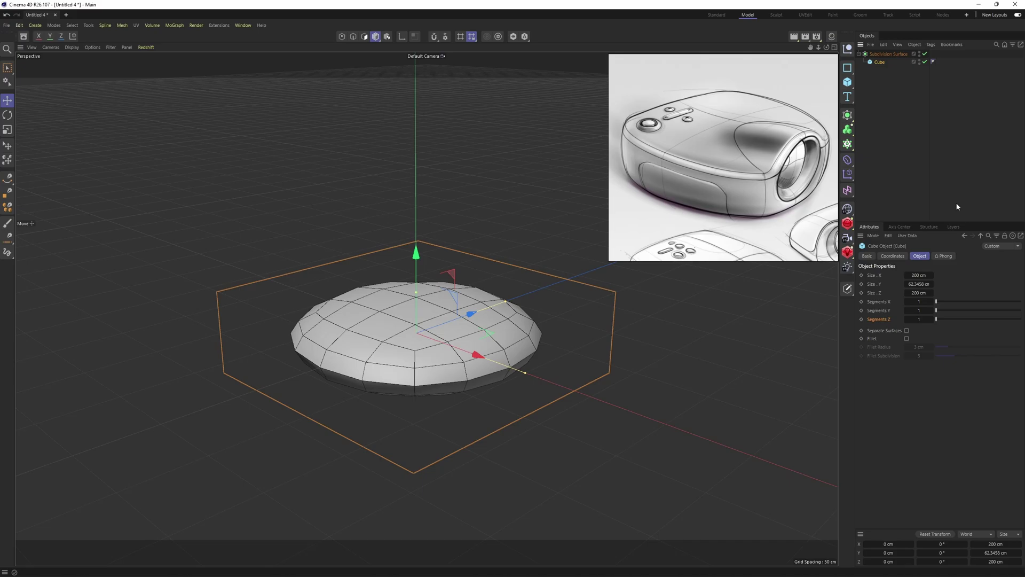
pyautogui.click(933, 302)
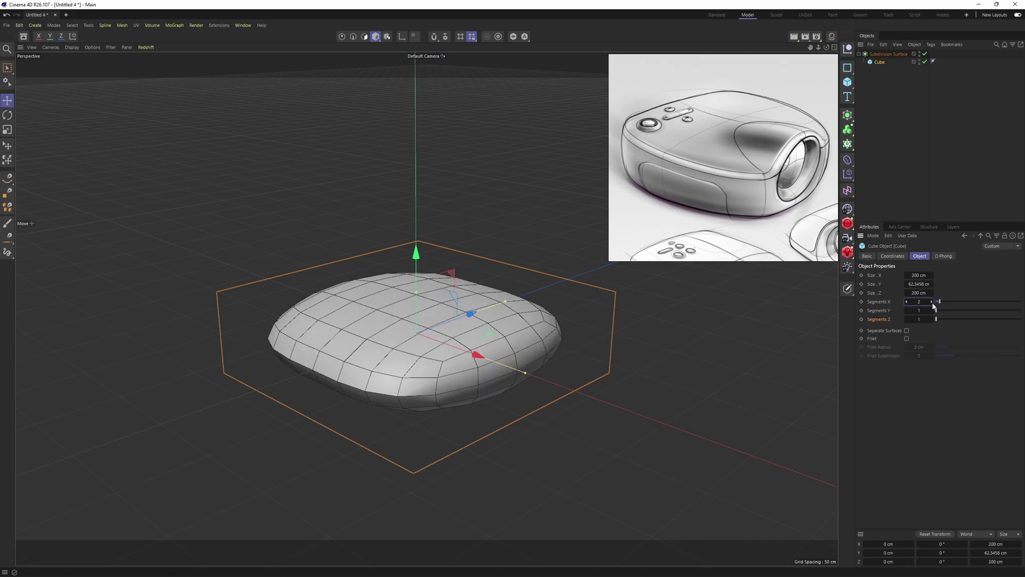
pyautogui.click(932, 310)
pyautogui.click(932, 319)
pyautogui.keyDown('alt'); pyautogui.moveTo(658, 332); pyautogui.dragTo(550, 324); pyautogui.keyUp('alt')
pyautogui.keyDown('alt'); pyautogui.moveTo(550, 324); pyautogui.dragTo(521, 353, button='middle'); pyautogui.keyUp('alt')
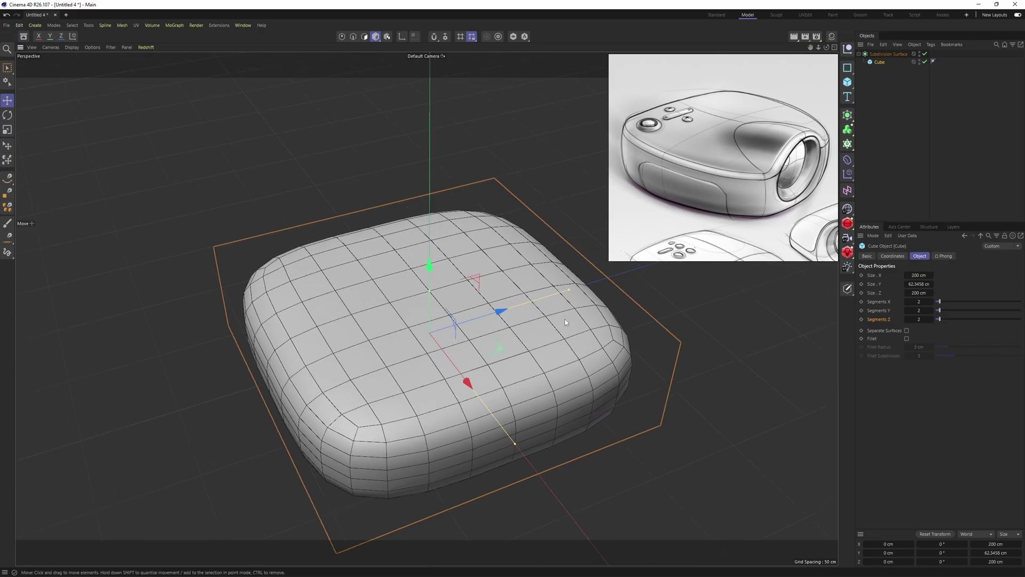
pyautogui.keyDown('alt'); pyautogui.moveTo(381, 458); pyautogui.dragTo(401, 396, button='middle'); pyautogui.keyUp('alt')
pyautogui.moveTo(402, 396)
pyautogui.keyDown('alt'); pyautogui.mouseDown()
pyautogui.moveTo(421, 398)
pyautogui.moveTo(406, 406)
pyautogui.mouseUp(); pyautogui.keyUp('alt')
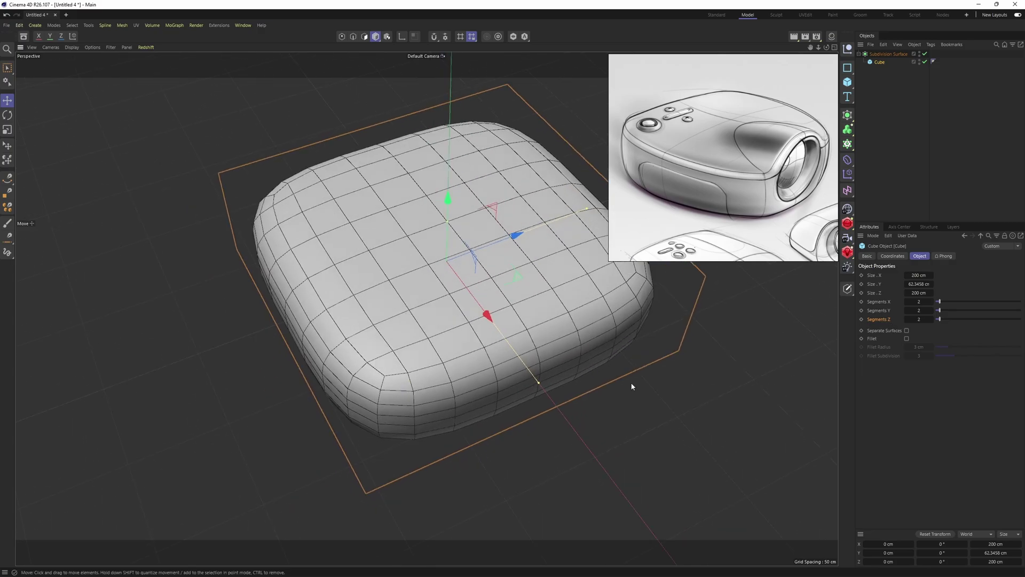
pyautogui.click(933, 318)
pyautogui.keyDown('alt'); pyautogui.moveTo(488, 389); pyautogui.dragTo(585, 264); pyautogui.keyUp('alt')
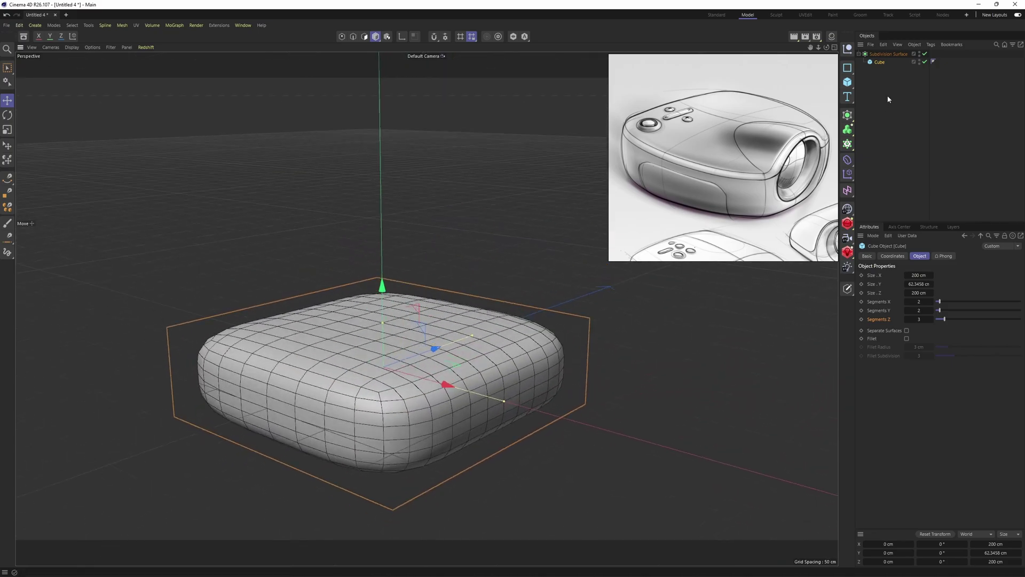
# Make the cube editable and enter polygon mode
pyautogui.press('c')
pyautogui.keyDown('alt'); pyautogui.moveTo(468, 306); pyautogui.dragTo(483, 268); pyautogui.keyUp('alt')
pyautogui.press('Return')
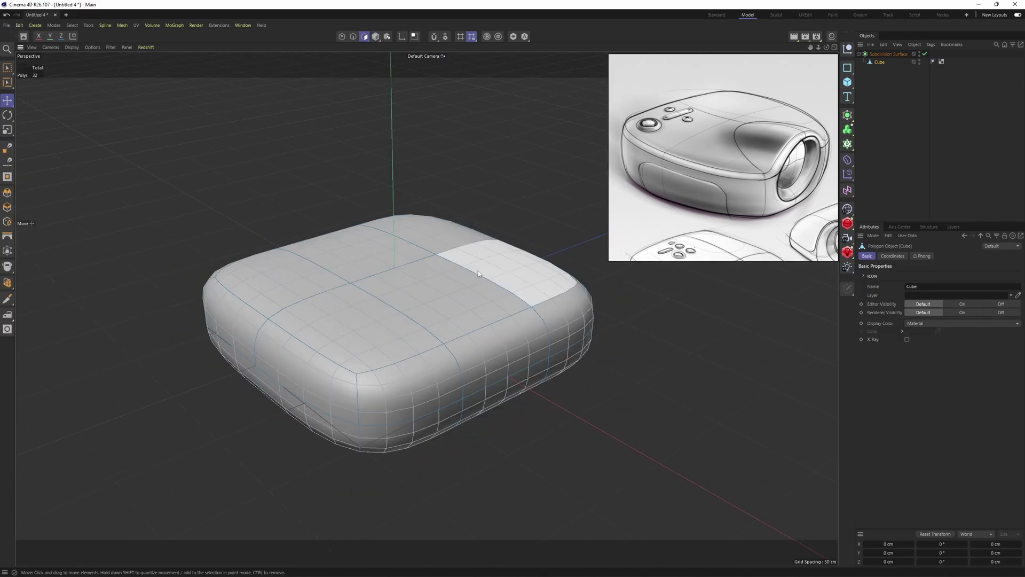
# Select the cube's top and bottom polygons and check the block with the subdivision temporarily off
pyautogui.doubleClick(478, 271)
pyautogui.moveTo(447, 238)
pyautogui.keyDown('alt'); pyautogui.mouseDown()
pyautogui.moveTo(426, 307)
pyautogui.moveTo(438, 377)
pyautogui.moveTo(352, 363)
pyautogui.moveTo(419, 423)
pyautogui.moveTo(526, 382)
pyautogui.mouseUp(); pyautogui.keyUp('alt')
pyautogui.moveTo(438, 261)
pyautogui.keyDown('alt'); pyautogui.mouseDown()
pyautogui.moveTo(449, 312)
pyautogui.moveTo(423, 348)
pyautogui.mouseUp(); pyautogui.keyUp('alt')
pyautogui.keyDown('alt'); pyautogui.moveTo(418, 267); pyautogui.dragTo(393, 274, button='middle'); pyautogui.keyUp('alt')
pyautogui.press('q')
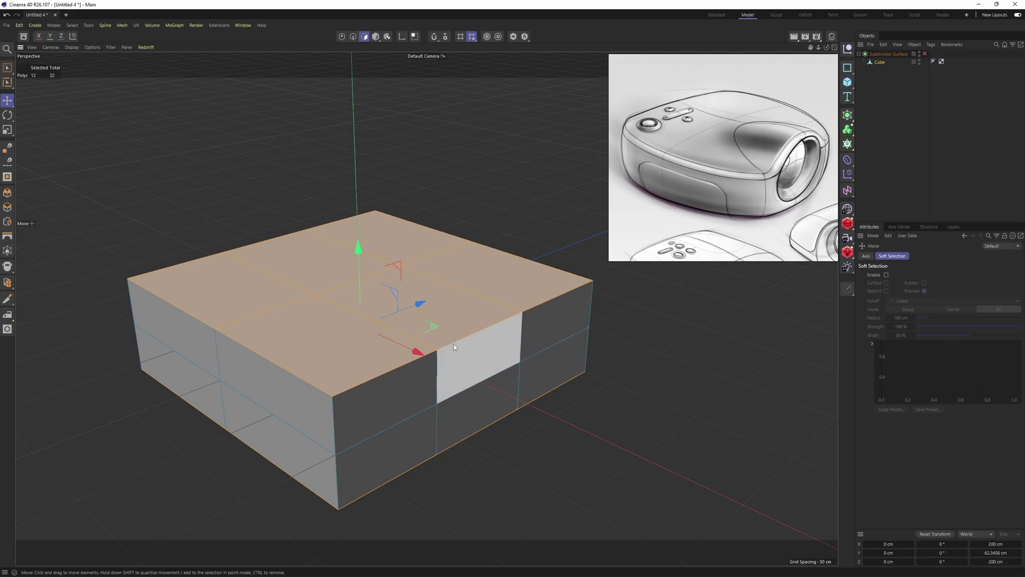
pyautogui.rightClick(480, 311)
pyautogui.click(418, 191)
pyautogui.press('q')
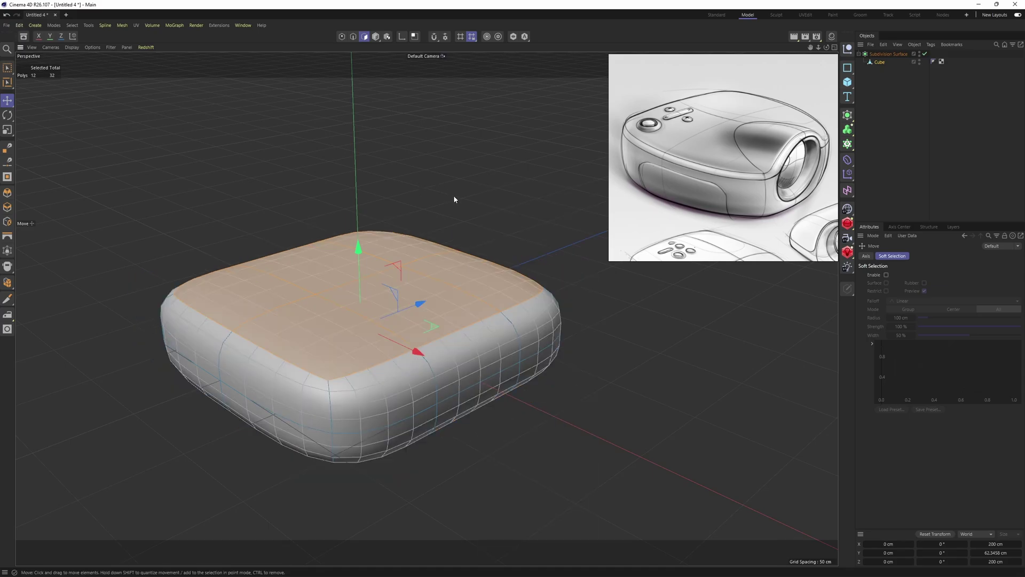
# Cut two edge loops around the cube's sides, one near the top edge and one near the bottom edge
pyautogui.scroll(-2, 455, 199)
pyautogui.press('k')
pyautogui.press('l')
pyautogui.keyDown('alt'); pyautogui.moveTo(380, 397); pyautogui.dragTo(429, 348); pyautogui.keyUp('alt')
pyautogui.click(356, 387)
pyautogui.click(362, 460)
# Lower the Subdivision Surface's editor and renderer subdivisions by one level each
pyautogui.click(889, 54)
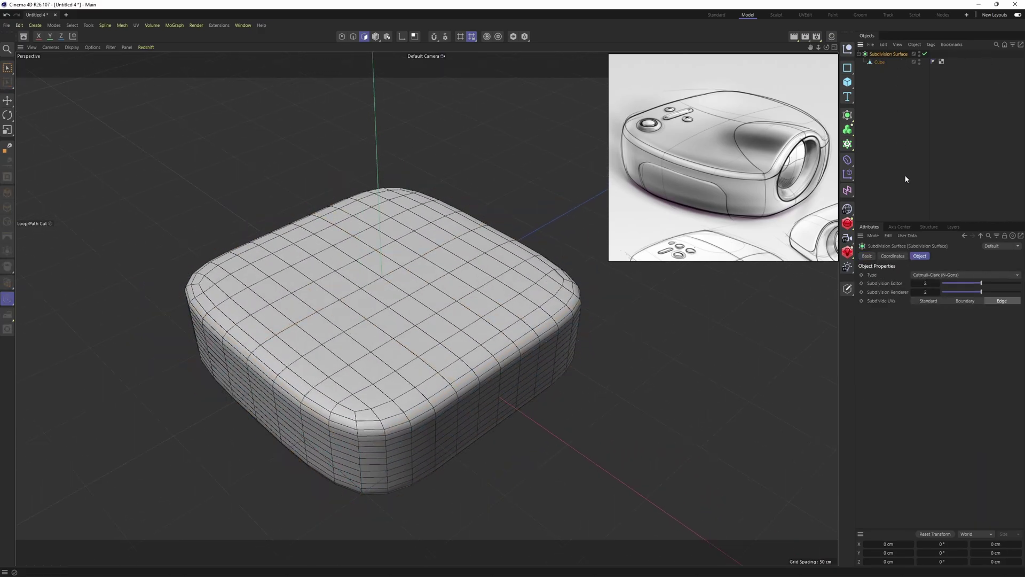
pyautogui.click(912, 284)
pyautogui.click(912, 292)
pyautogui.keyDown('alt'); pyautogui.moveTo(469, 353); pyautogui.dragTo(480, 337); pyautogui.keyUp('alt')
# Select the cube's middle horizontal edge loop and melt it away
pyautogui.press('e')
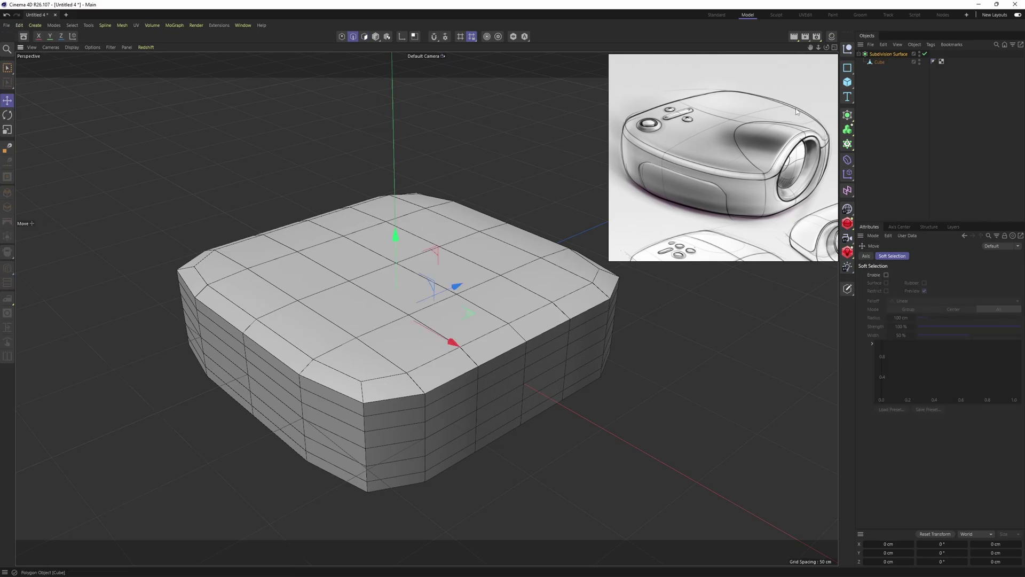
pyautogui.keyDown('alt'); pyautogui.moveTo(478, 382); pyautogui.dragTo(511, 381, button='right'); pyautogui.keyUp('alt')
pyautogui.keyDown('alt'); pyautogui.moveTo(458, 398); pyautogui.dragTo(460, 383); pyautogui.keyUp('alt')
pyautogui.keyDown('alt'); pyautogui.moveTo(454, 341); pyautogui.dragTo(472, 339, button='right'); pyautogui.keyUp('alt')
pyautogui.keyDown('alt'); pyautogui.moveTo(467, 322); pyautogui.dragTo(506, 323); pyautogui.keyUp('alt')
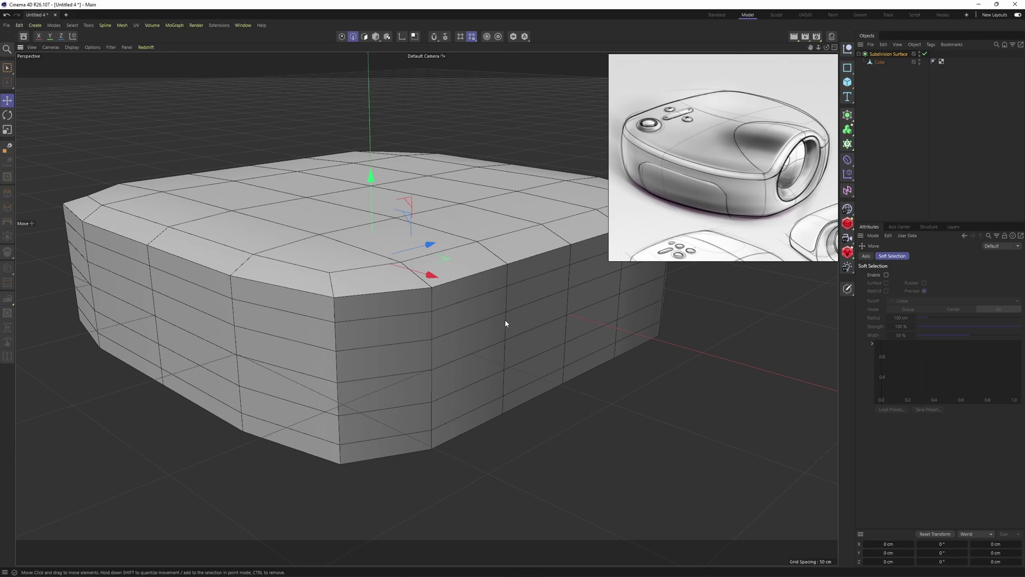
pyautogui.keyDown('alt'); pyautogui.moveTo(498, 361); pyautogui.dragTo(534, 326); pyautogui.keyUp('alt')
pyautogui.click(875, 62)
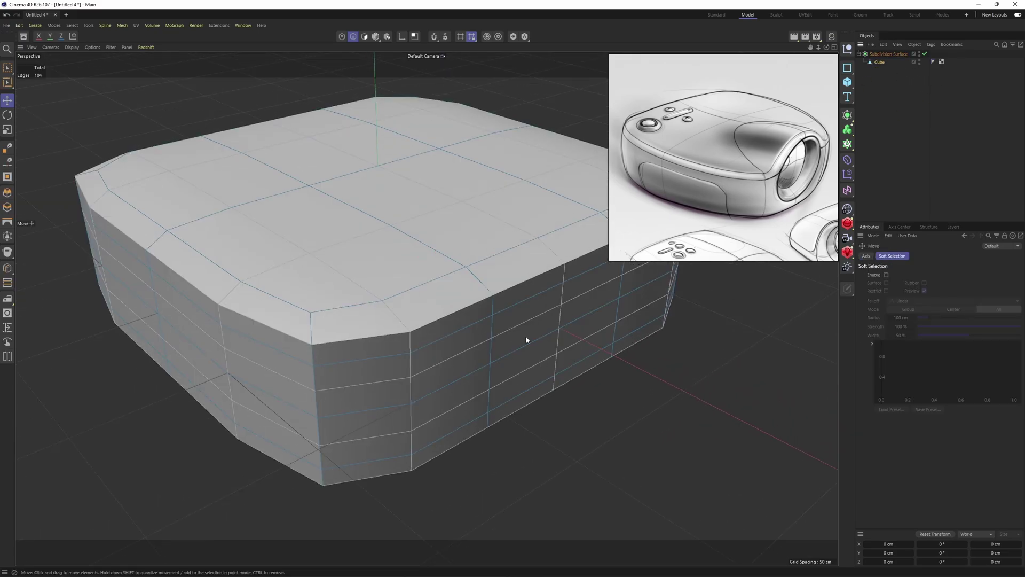
pyautogui.press('q')
pyautogui.doubleClick(469, 373)
pyautogui.keyDown('alt'); pyautogui.moveTo(515, 334); pyautogui.dragTo(400, 347, button='right'); pyautogui.keyUp('alt')
pyautogui.keyDown('alt'); pyautogui.moveTo(400, 347); pyautogui.dragTo(420, 344); pyautogui.keyUp('alt')
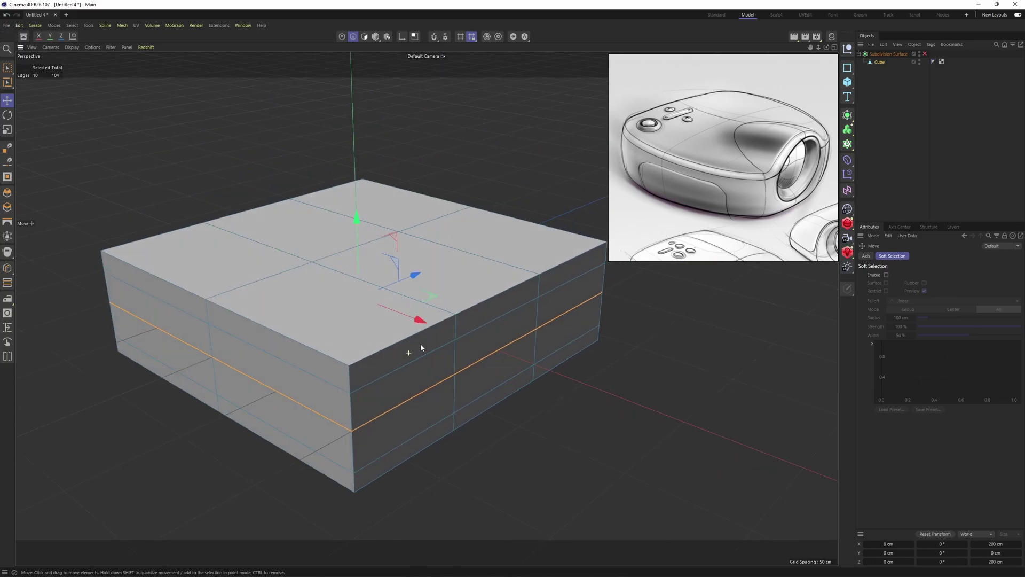
pyautogui.keyDown('alt'); pyautogui.moveTo(421, 344); pyautogui.dragTo(464, 313, button='middle'); pyautogui.keyUp('alt')
pyautogui.press('q')
pyautogui.rightClick(507, 317)
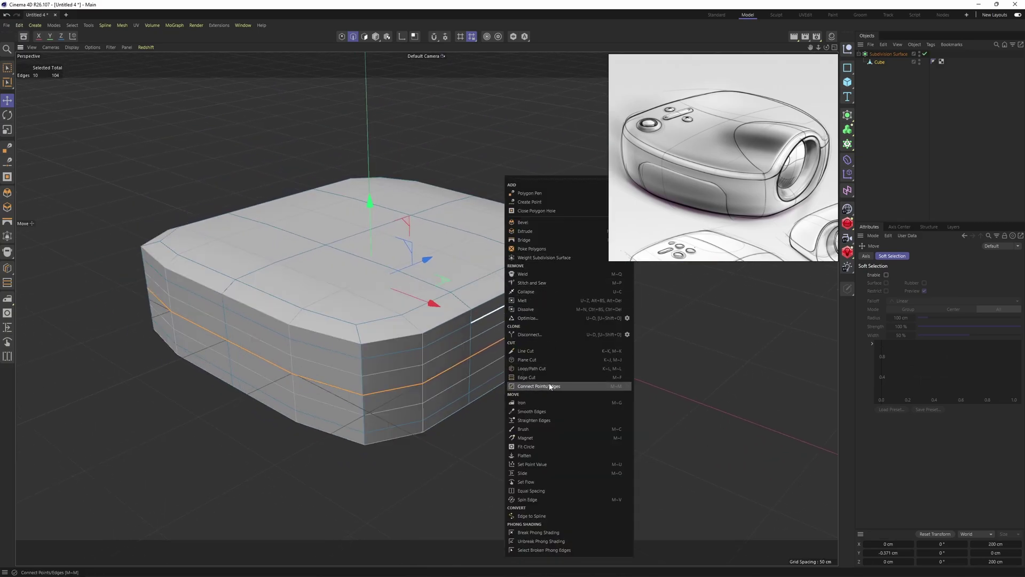
pyautogui.click(543, 299)
pyautogui.hotkey('ctrl', 'shift', 'a')
# Convert the Subdivision Surface into an editable polygon mesh
pyautogui.keyDown('alt'); pyautogui.moveTo(542, 300); pyautogui.dragTo(597, 191); pyautogui.keyUp('alt')
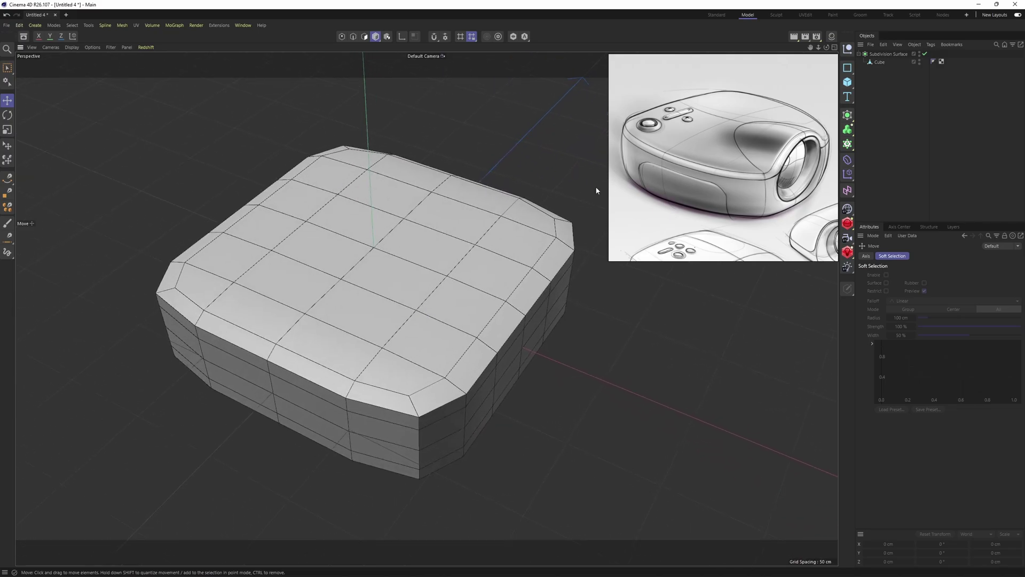
pyautogui.click(876, 55)
pyautogui.press('c')
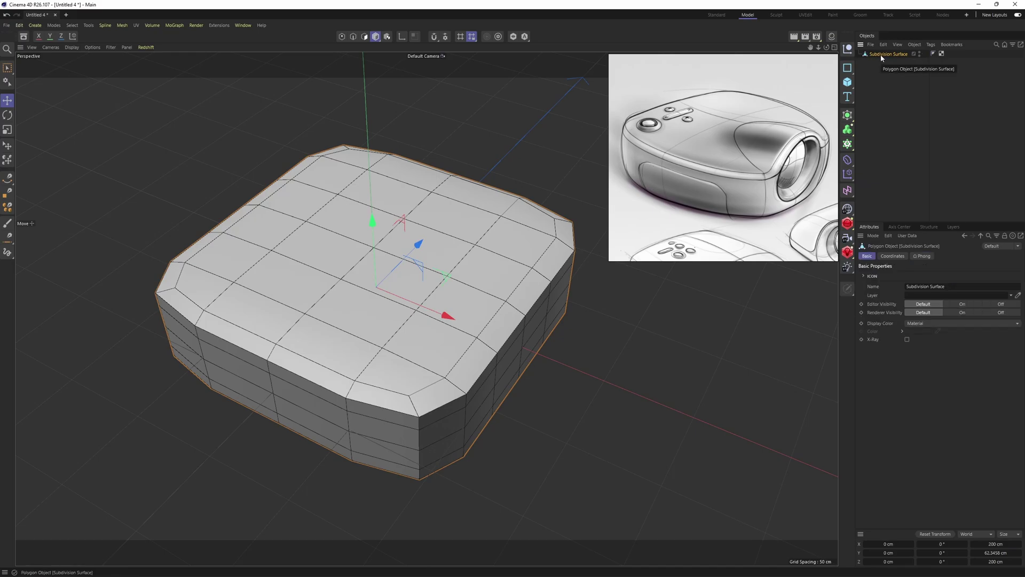
# Add an FFD deformer as a child of the mesh, fitted to its bounds, and enter point mode
pyautogui.click(847, 159)
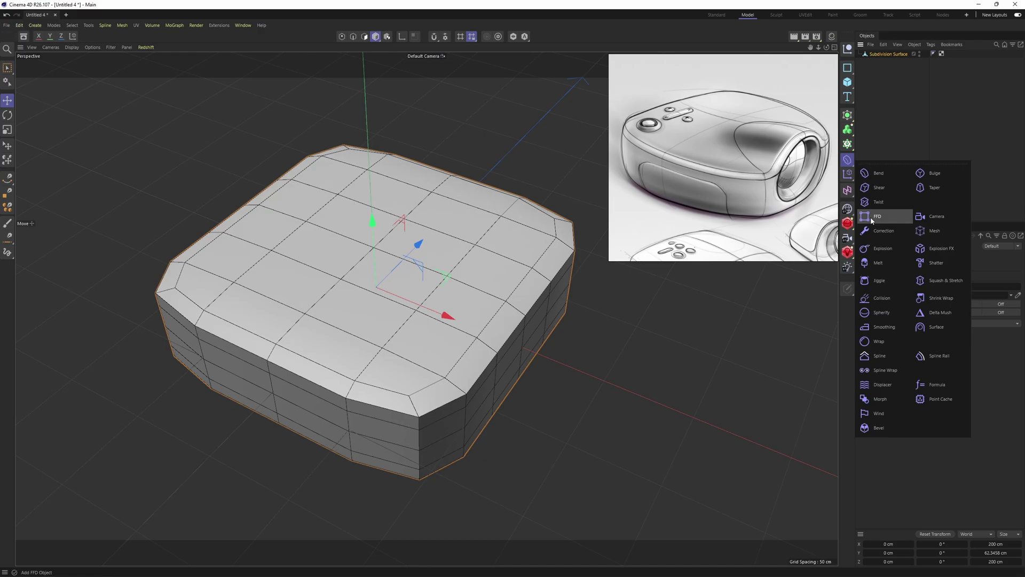
pyautogui.click(870, 216)
pyautogui.press('Return')
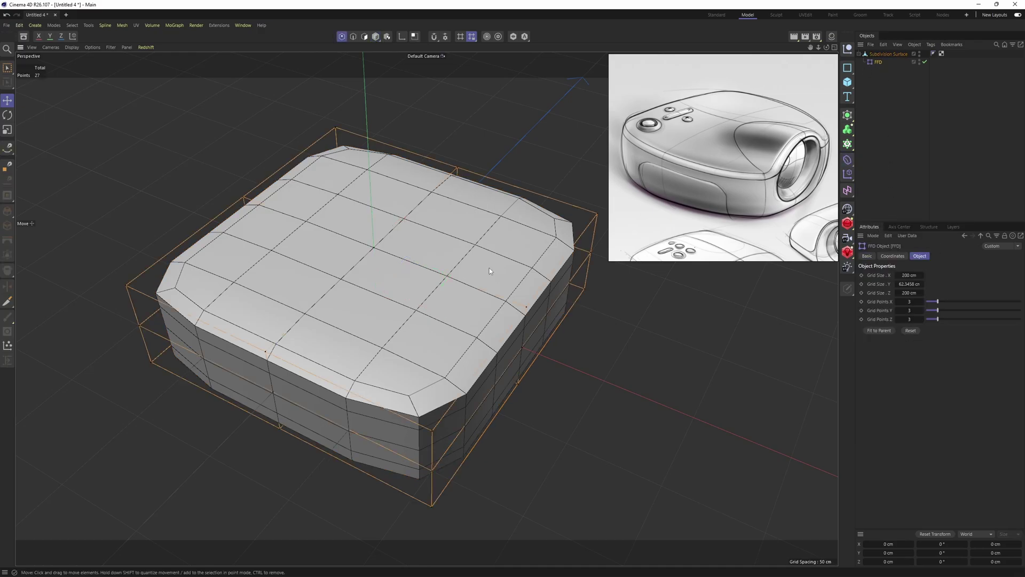
# Select the nine FFD points on the +X end and scale them along Z to about 123 cm to taper the body
pyautogui.scroll(-3, 489, 270)
pyautogui.keyDown('alt'); pyautogui.moveTo(489, 271); pyautogui.dragTo(491, 254); pyautogui.keyUp('alt')
pyautogui.press('0')
pyautogui.moveTo(460, 201); pyautogui.dragTo(644, 479)
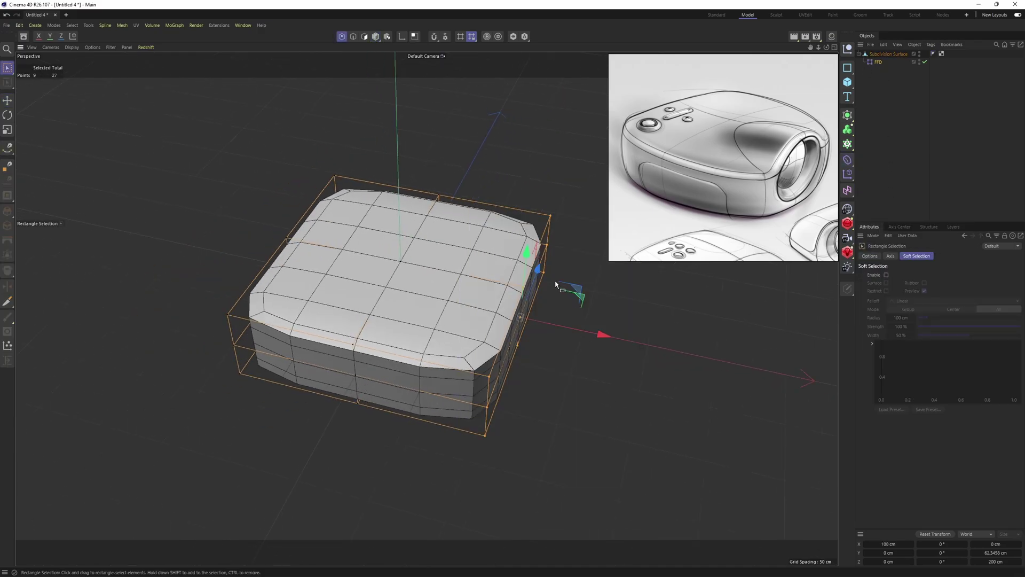
pyautogui.keyDown('alt'); pyautogui.moveTo(556, 285); pyautogui.dragTo(482, 295); pyautogui.keyUp('alt')
pyautogui.press('t')
pyautogui.keyDown('alt'); pyautogui.moveTo(480, 294); pyautogui.dragTo(473, 229); pyautogui.keyUp('alt')
# Select all the FFD points and scale them vertically to a height of about 57 cm
pyautogui.hotkey('ctrl', 'a')
pyautogui.moveTo(383, 217); pyautogui.dragTo(386, 223)
pyautogui.keyDown('alt'); pyautogui.moveTo(481, 235); pyautogui.dragTo(520, 260); pyautogui.keyUp('alt')
pyautogui.moveTo(388, 230); pyautogui.dragTo(390, 238)
pyautogui.keyDown('alt'); pyautogui.moveTo(470, 230); pyautogui.dragTo(492, 314); pyautogui.keyUp('alt')
pyautogui.keyDown('alt'); pyautogui.moveTo(493, 312); pyautogui.dragTo(483, 355, button='middle'); pyautogui.keyUp('alt')
# Select the nine FFD points in the middle row along X and scale them to about 203 cm in Z
pyautogui.press('0')
pyautogui.moveTo(550, 406); pyautogui.dragTo(411, 155)
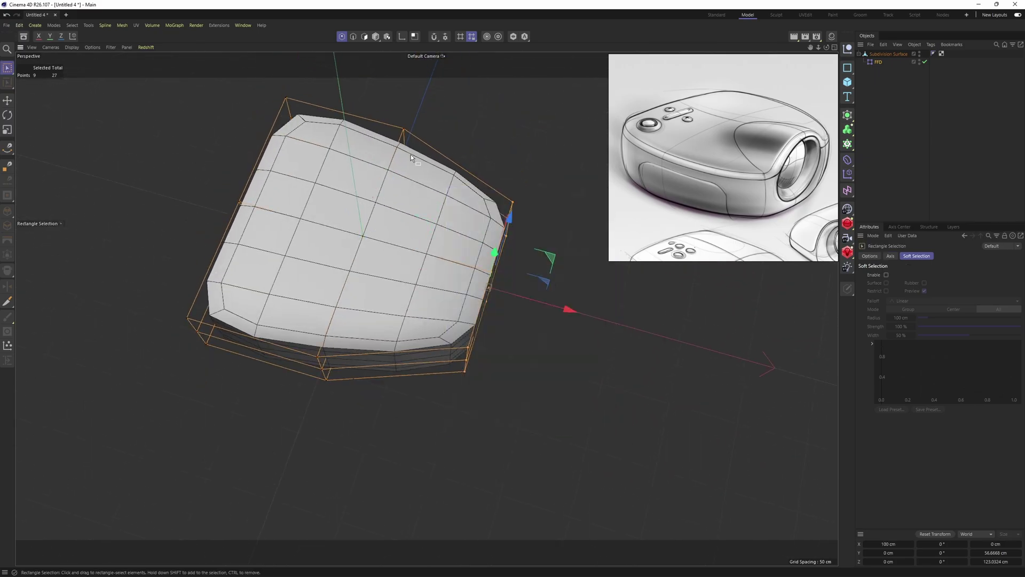
pyautogui.keyDown('alt'); pyautogui.moveTo(427, 251); pyautogui.dragTo(477, 291); pyautogui.keyUp('alt')
pyautogui.moveTo(403, 115); pyautogui.dragTo(522, 426)
pyautogui.press('t')
pyautogui.moveTo(448, 195); pyautogui.dragTo(447, 192)
pyautogui.keyDown('alt'); pyautogui.moveTo(495, 216); pyautogui.dragTo(413, 155); pyautogui.keyUp('alt')
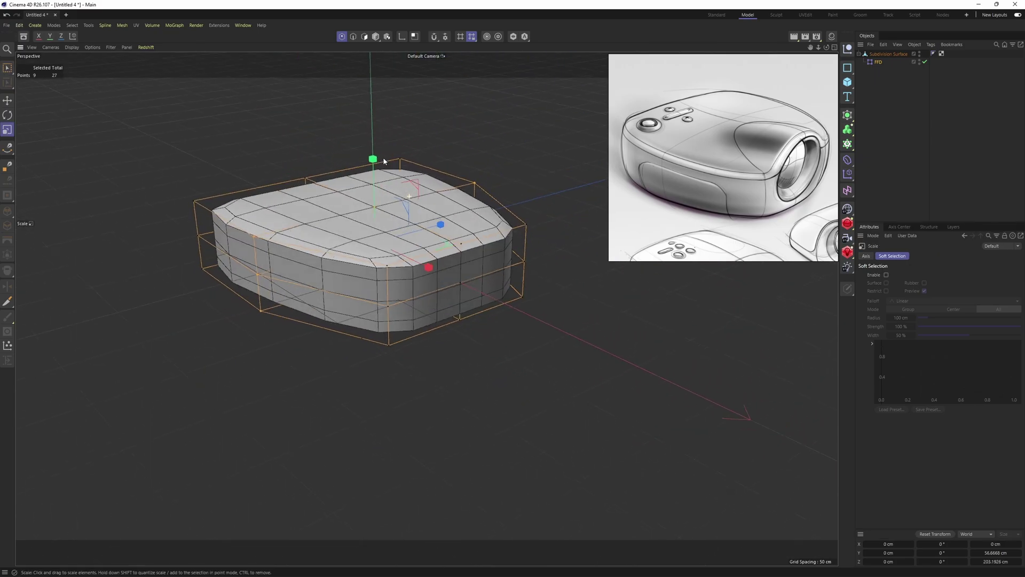
# Return to object mode and merge the FFD deformation into the mesh with Connect Objects + Delete
pyautogui.keyDown('alt'); pyautogui.moveTo(414, 155); pyautogui.dragTo(441, 161, button='right'); pyautogui.keyUp('alt')
pyautogui.press('Return')
pyautogui.press('e')
pyautogui.keyDown('alt'); pyautogui.moveTo(440, 160); pyautogui.dragTo(467, 184); pyautogui.keyUp('alt')
pyautogui.rightClick(887, 54)
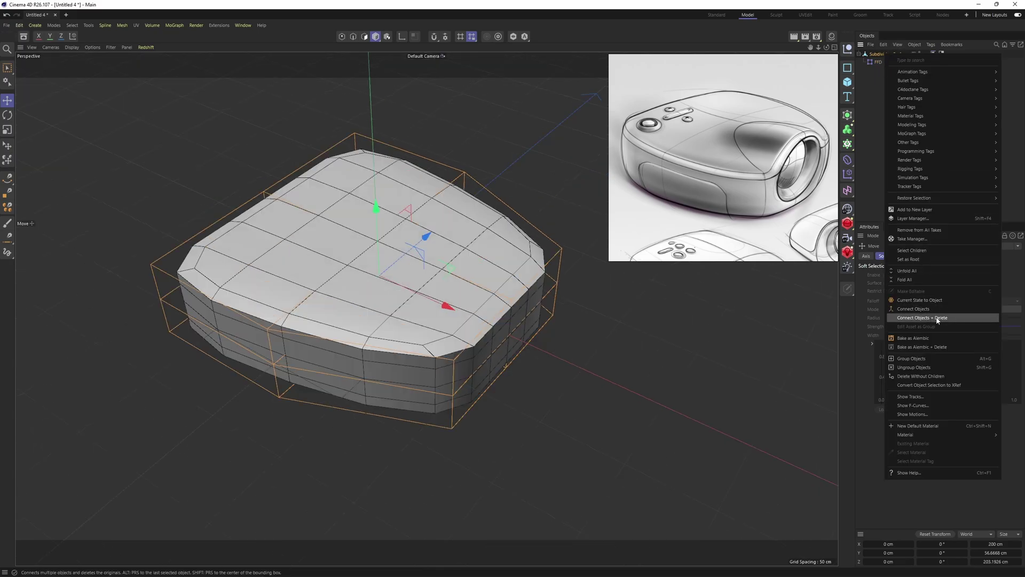
pyautogui.click(955, 318)
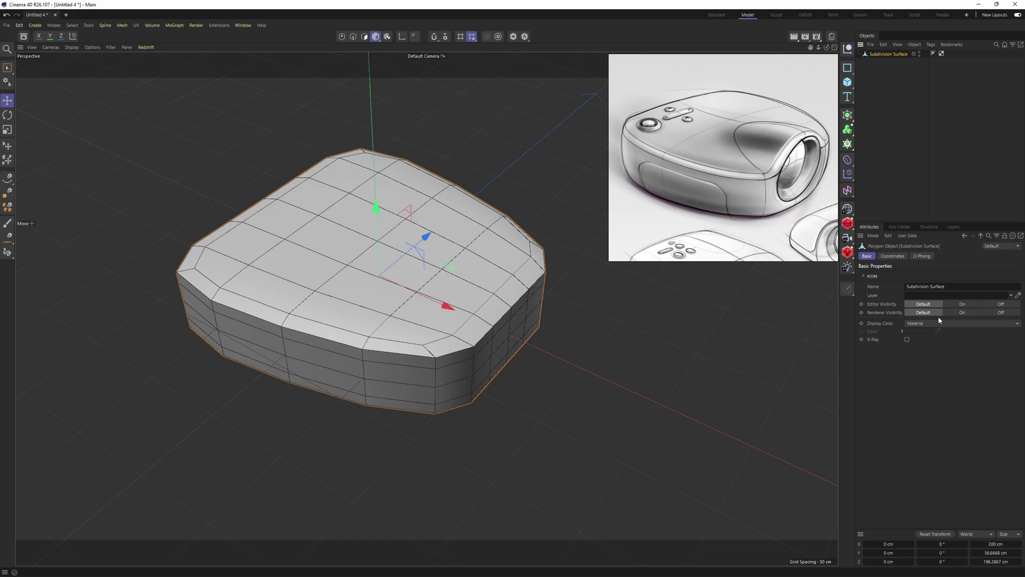
# Add a cylinder primitive to the scene and orient it along the +X axis
pyautogui.keyDown('alt'); pyautogui.moveTo(387, 319); pyautogui.dragTo(532, 246); pyautogui.keyUp('alt')
pyautogui.moveTo(848, 83); pyautogui.dragTo(937, 97)
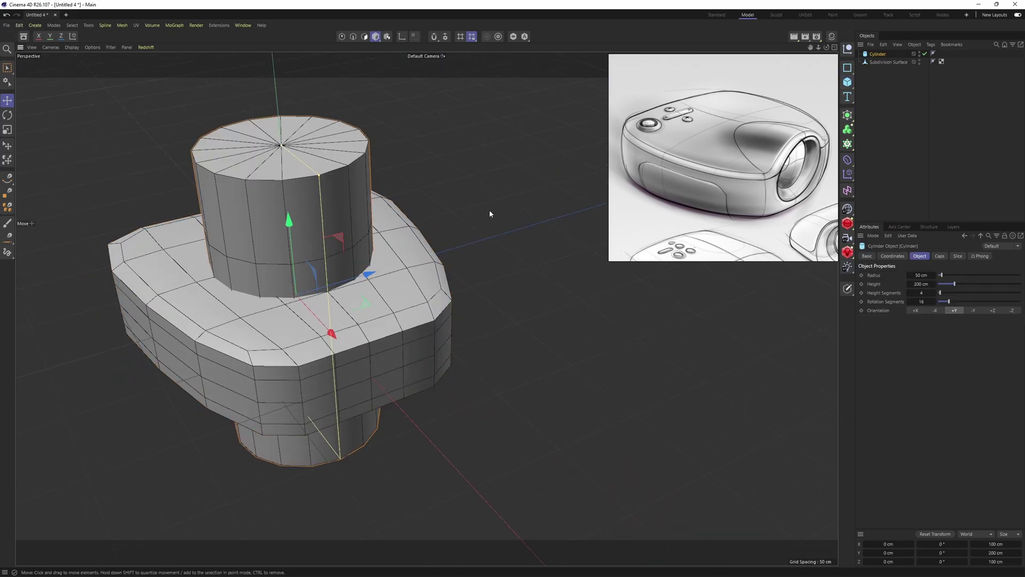
pyautogui.click(915, 310)
# Tilt the cylinder by about -15° and scale it uniformly to about 148 cm long and 74 cm in diameter
pyautogui.press('r')
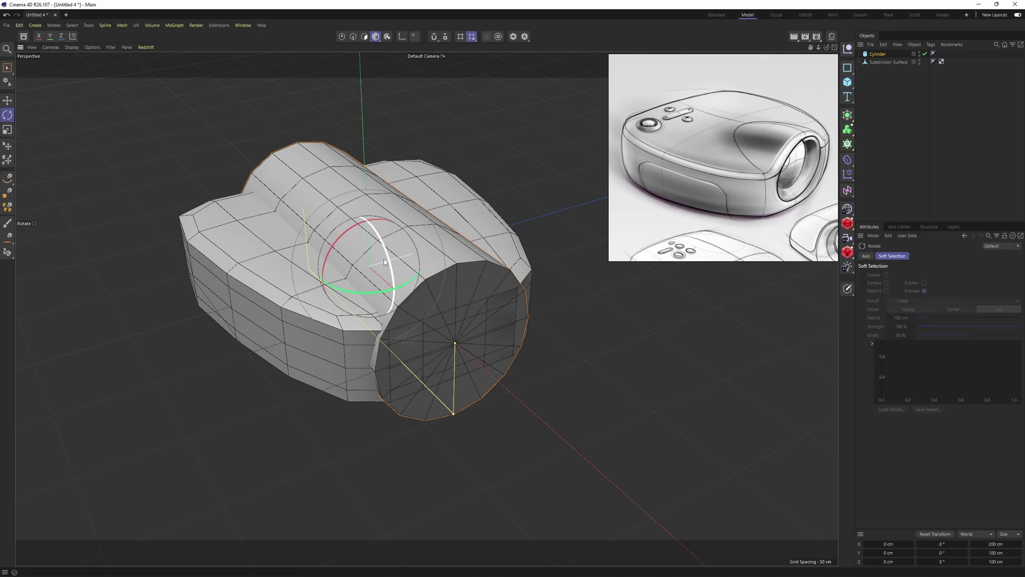
pyautogui.moveTo(388, 259); pyautogui.dragTo(384, 252)
pyautogui.press('t')
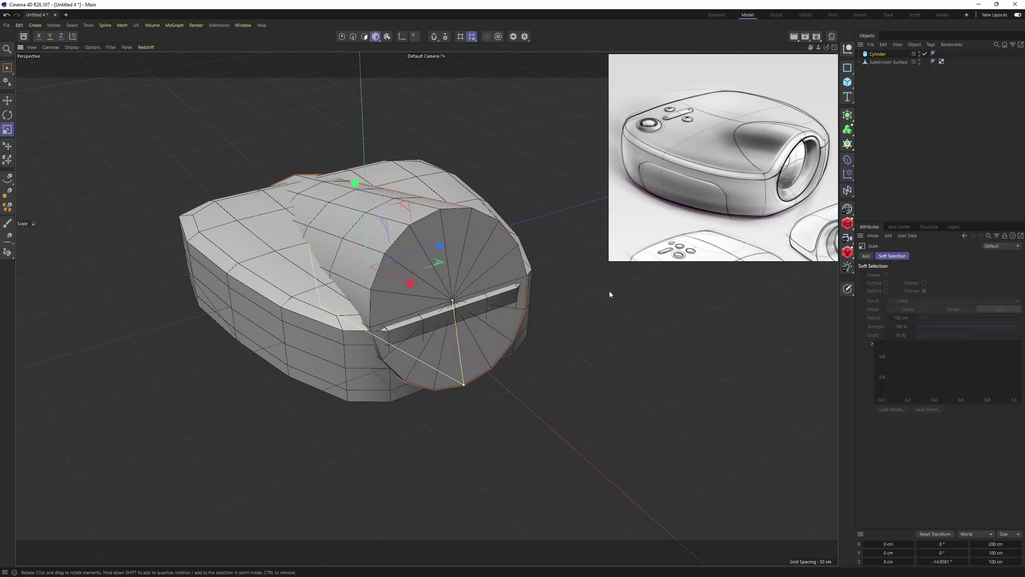
pyautogui.moveTo(609, 290); pyautogui.dragTo(509, 291)
# Move the cylinder towards the body's +X end, to about X 31 cm and Y 1.5 cm, and tilt it to about -18°
pyautogui.press('e')
pyautogui.moveTo(394, 283); pyautogui.dragTo(415, 294)
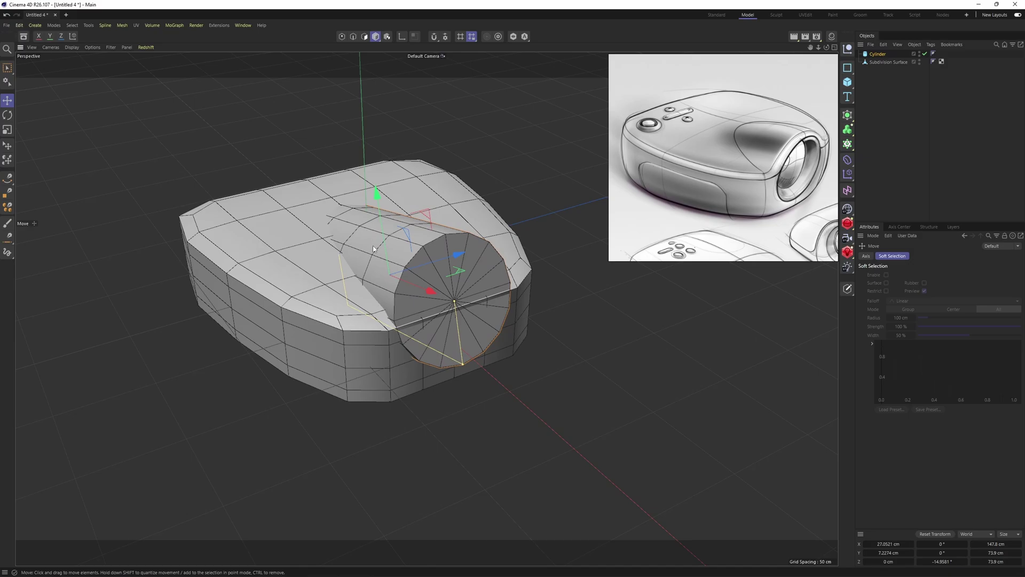
pyautogui.moveTo(375, 196); pyautogui.dragTo(377, 198)
pyautogui.keyDown('alt'); pyautogui.moveTo(383, 230); pyautogui.dragTo(408, 245); pyautogui.keyUp('alt')
pyautogui.moveTo(424, 295); pyautogui.dragTo(428, 296)
pyautogui.keyDown('alt'); pyautogui.moveTo(403, 282); pyautogui.dragTo(432, 267); pyautogui.keyUp('alt')
pyautogui.press('r')
pyautogui.moveTo(375, 260); pyautogui.dragTo(372, 256)
pyautogui.press('e')
pyautogui.moveTo(326, 210); pyautogui.dragTo(328, 217)
pyautogui.scroll(4, 414, 276)
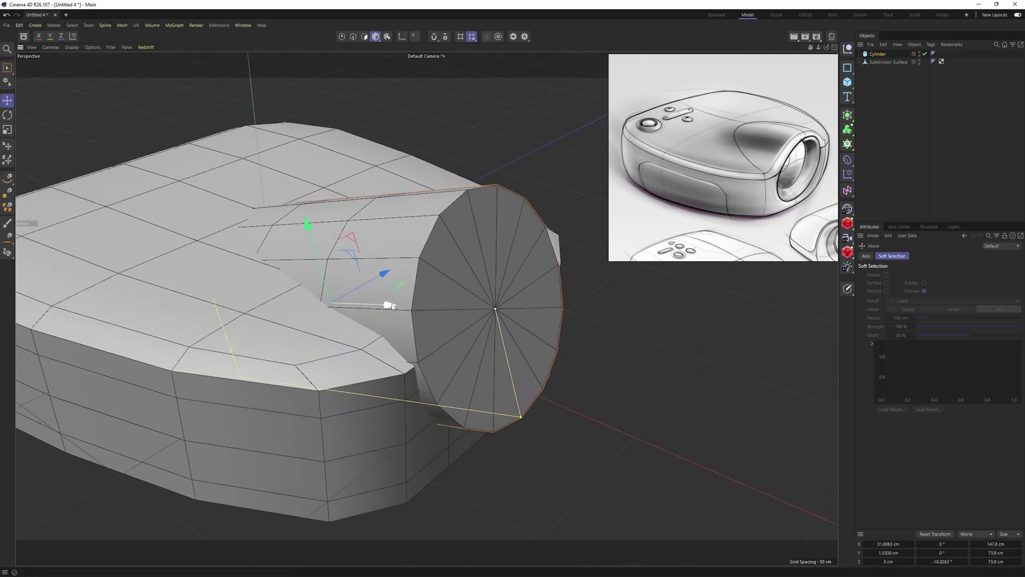
# Fine-tune the cylinder's position to about X 28.9 cm and Y -0.4 cm, aligning its front rim with the body's corner
pyautogui.moveTo(390, 307); pyautogui.dragTo(387, 306)
pyautogui.moveTo(308, 229); pyautogui.dragTo(311, 232)
pyautogui.keyDown('alt'); pyautogui.moveTo(385, 324); pyautogui.dragTo(462, 320, button='right'); pyautogui.keyUp('alt')
pyautogui.scroll(2, 451, 347)
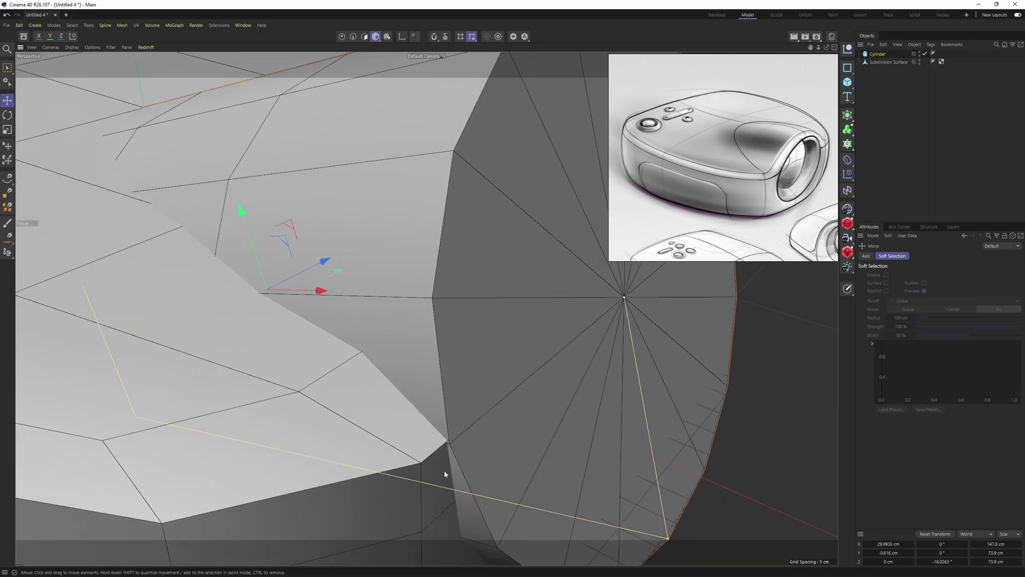
pyautogui.scroll(-5, 450, 439)
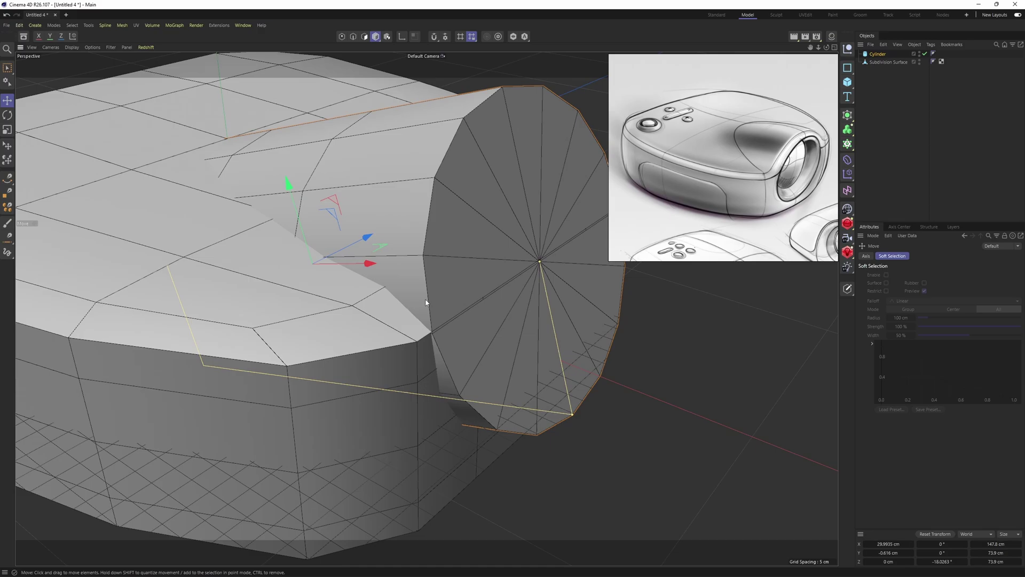
pyautogui.moveTo(384, 208); pyautogui.dragTo(383, 209)
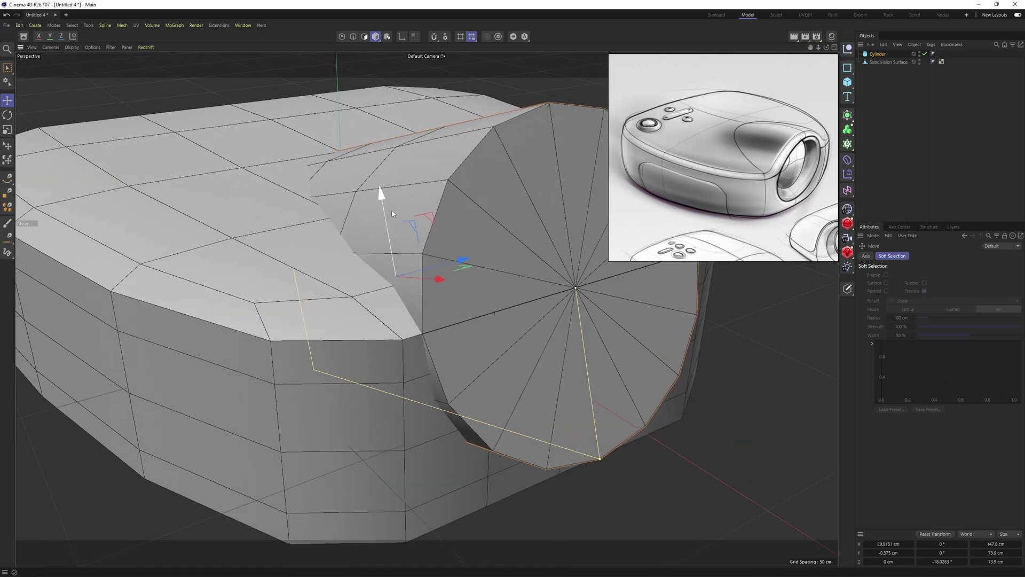
pyautogui.keyDown('alt'); pyautogui.moveTo(438, 217); pyautogui.dragTo(384, 212, button='middle'); pyautogui.keyUp('alt')
pyautogui.moveTo(340, 190); pyautogui.dragTo(340, 190)
pyautogui.keyDown('alt'); pyautogui.moveTo(342, 192); pyautogui.dragTo(440, 223); pyautogui.keyUp('alt')
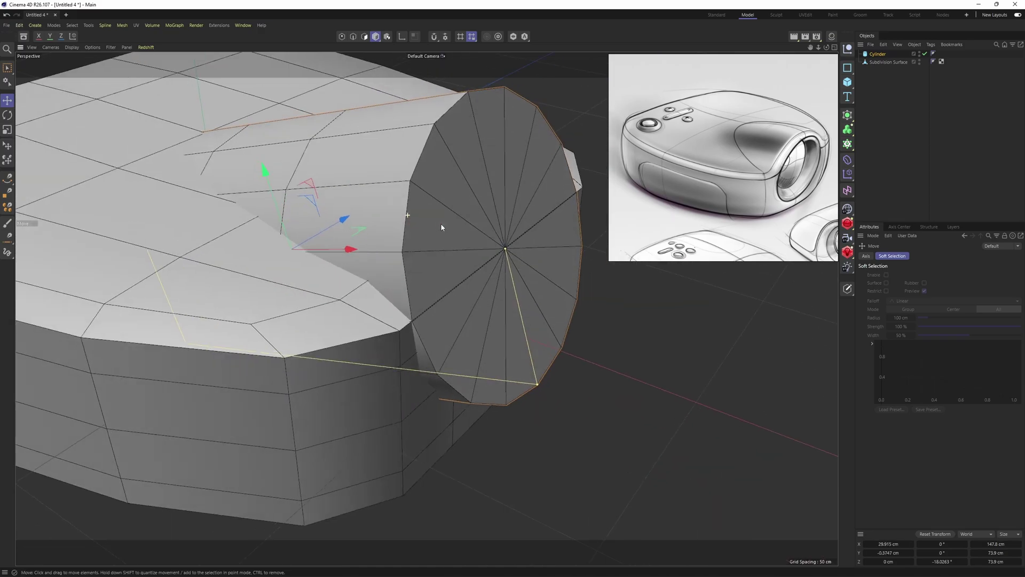
# Scale the cylinder's radius down slightly to about 36.7 cm
pyautogui.scroll(-1, 441, 224)
pyautogui.keyDown('alt'); pyautogui.moveTo(439, 235); pyautogui.dragTo(480, 299, button='middle'); pyautogui.keyUp('alt')
pyautogui.keyDown('alt'); pyautogui.moveTo(472, 286); pyautogui.dragTo(432, 319); pyautogui.keyUp('alt')
pyautogui.press('r')
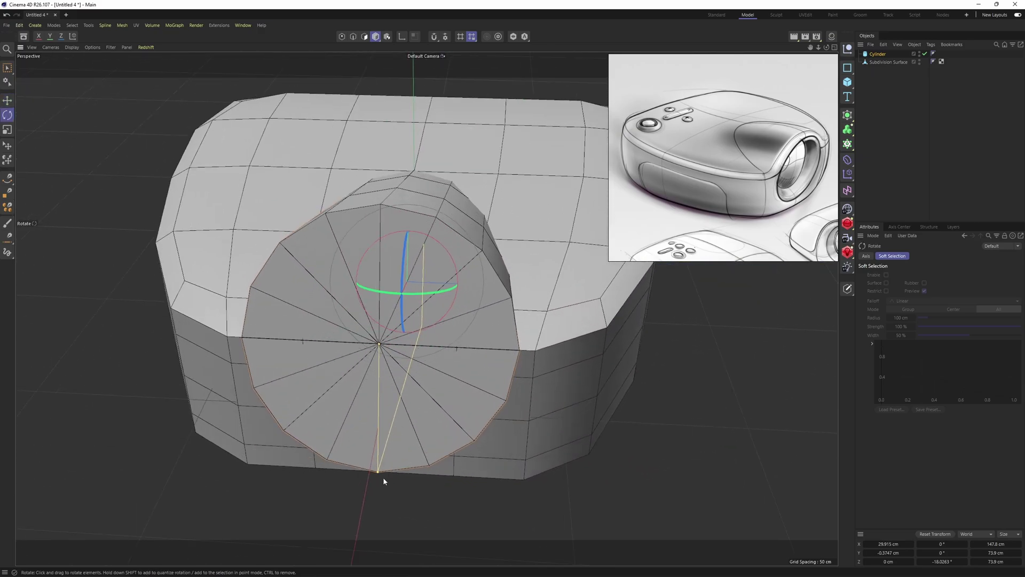
pyautogui.moveTo(378, 473); pyautogui.dragTo(378, 471)
# Reduce the cylinder's rotation segments to 8
pyautogui.click(878, 54)
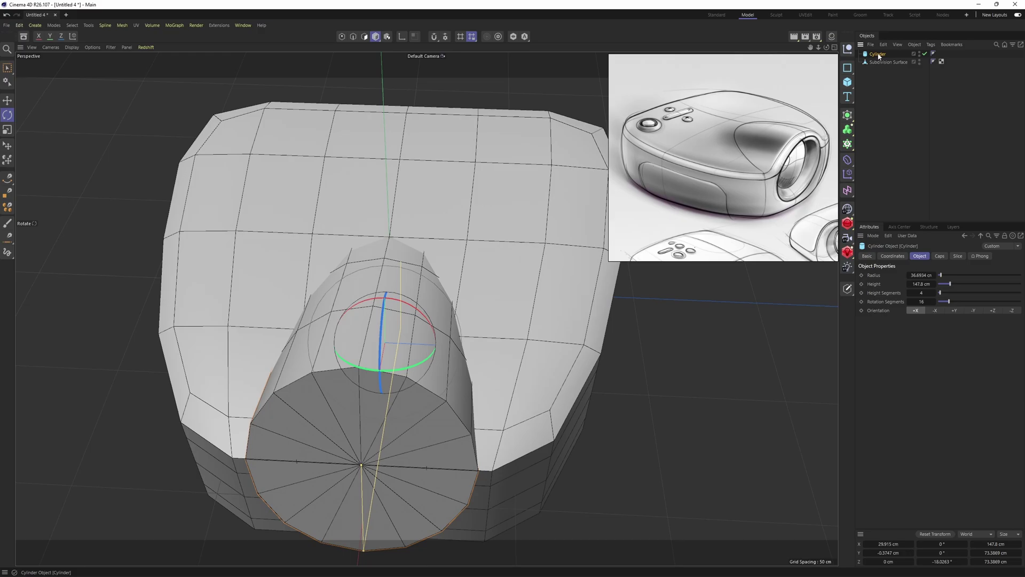
pyautogui.keyDown('alt'); pyautogui.moveTo(426, 308); pyautogui.dragTo(509, 317); pyautogui.keyUp('alt')
pyautogui.keyDown('alt'); pyautogui.moveTo(509, 317); pyautogui.dragTo(468, 336, button='middle'); pyautogui.keyUp('alt')
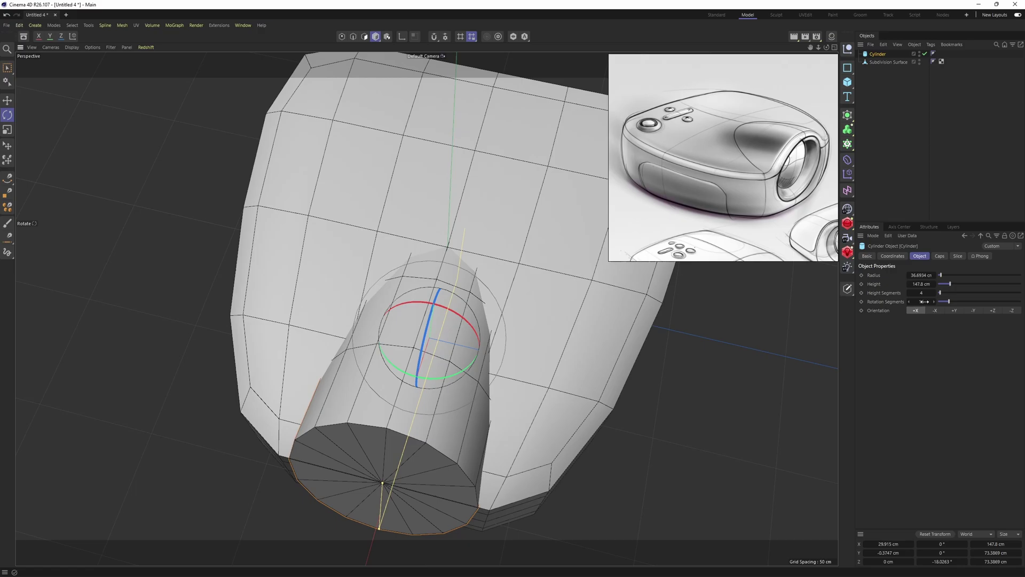
pyautogui.keyDown('alt'); pyautogui.moveTo(446, 262); pyautogui.dragTo(457, 244); pyautogui.keyUp('alt')
pyautogui.keyDown('alt'); pyautogui.moveTo(443, 243); pyautogui.dragTo(457, 244, button='right'); pyautogui.keyUp('alt')
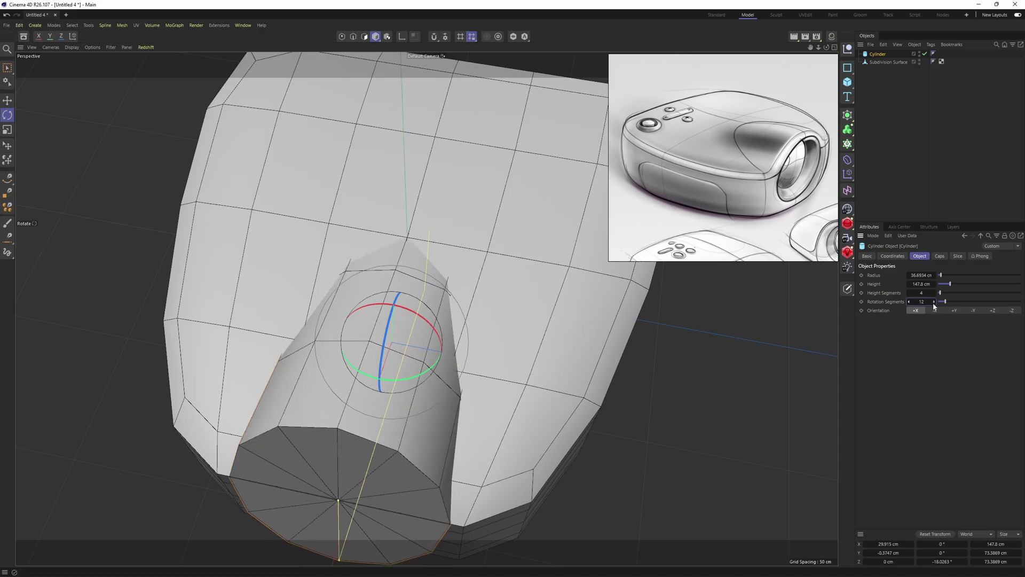
pyautogui.click(911, 302)
pyautogui.click(911, 302)
pyautogui.click(911, 302)
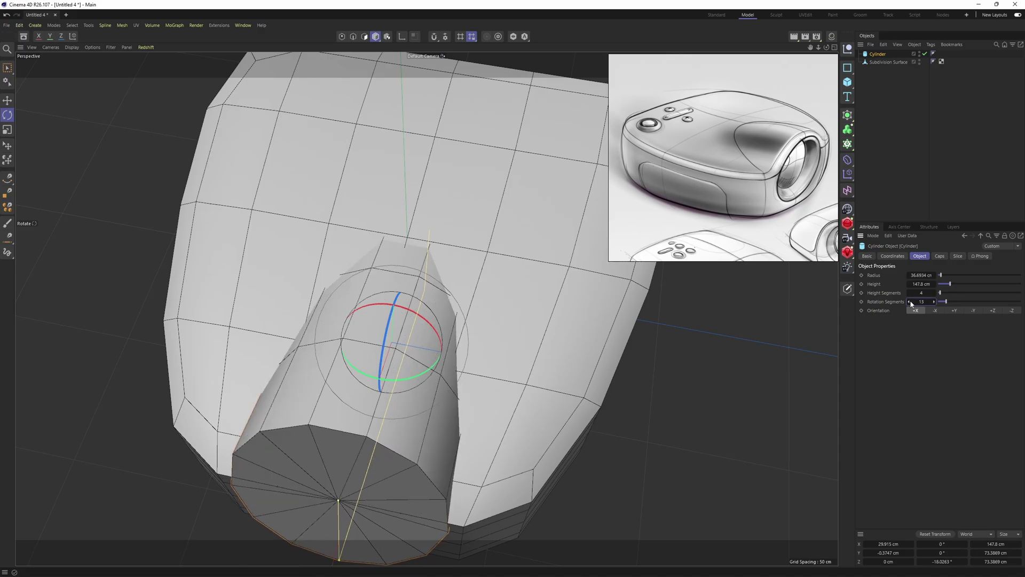
pyautogui.click(911, 302)
pyautogui.click(911, 302)
pyautogui.click(911, 302)
pyautogui.click(911, 303)
pyautogui.click(911, 303)
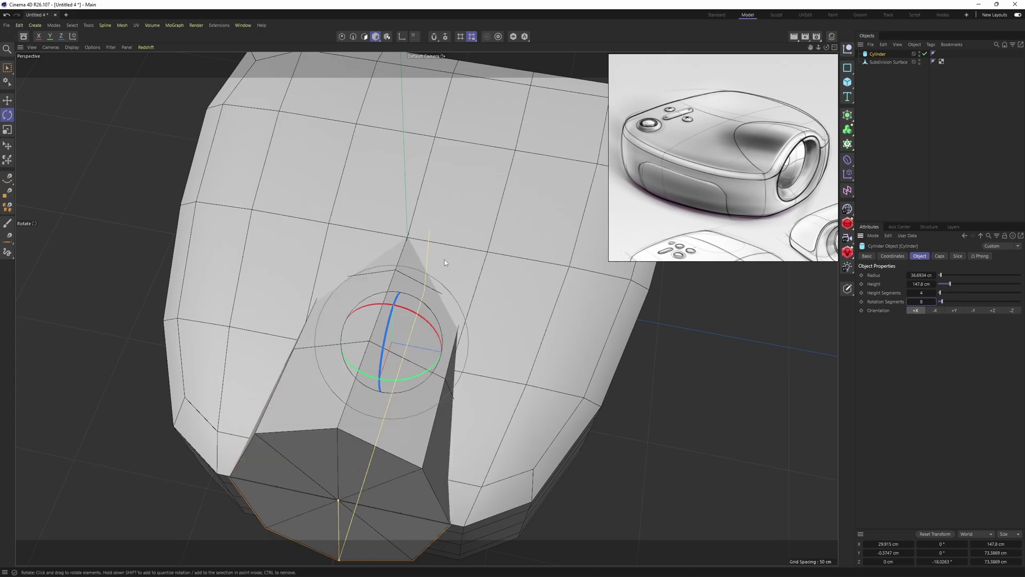
# Reduce the cylinder's height segments to 1
pyautogui.keyDown('alt'); pyautogui.moveTo(444, 261); pyautogui.dragTo(431, 278); pyautogui.keyUp('alt')
pyautogui.keyDown('alt'); pyautogui.moveTo(406, 268); pyautogui.dragTo(419, 266, button='right'); pyautogui.keyUp('alt')
pyautogui.keyDown('alt'); pyautogui.moveTo(395, 273); pyautogui.dragTo(441, 322); pyautogui.keyUp('alt')
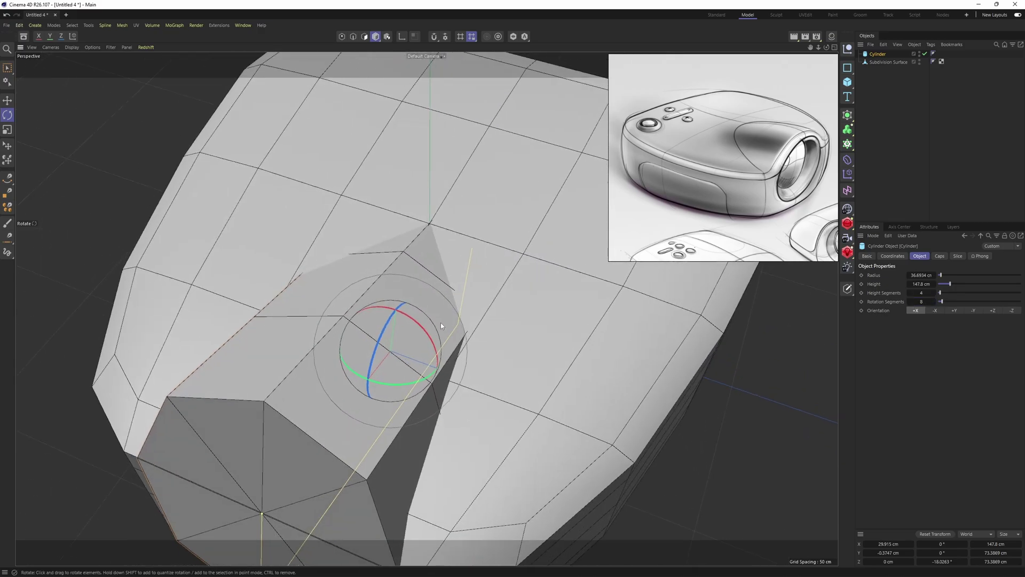
pyautogui.keyDown('alt'); pyautogui.moveTo(440, 323); pyautogui.dragTo(471, 328, button='right'); pyautogui.keyUp('alt')
pyautogui.scroll(-5, 467, 341)
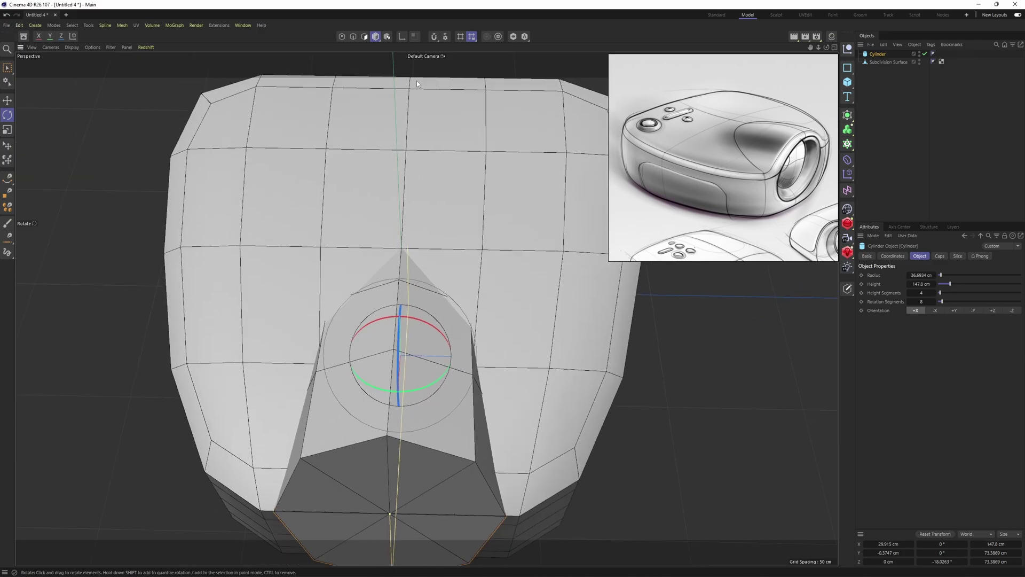
pyautogui.keyDown('alt'); pyautogui.moveTo(566, 374); pyautogui.dragTo(470, 315); pyautogui.keyUp('alt')
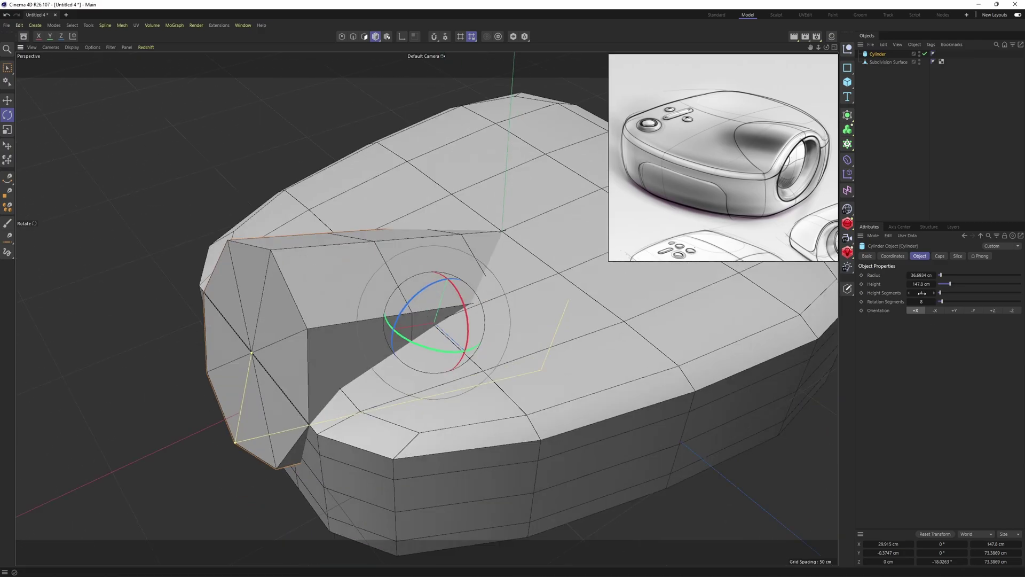
pyautogui.keyDown('alt'); pyautogui.moveTo(491, 273); pyautogui.dragTo(486, 231); pyautogui.keyUp('alt')
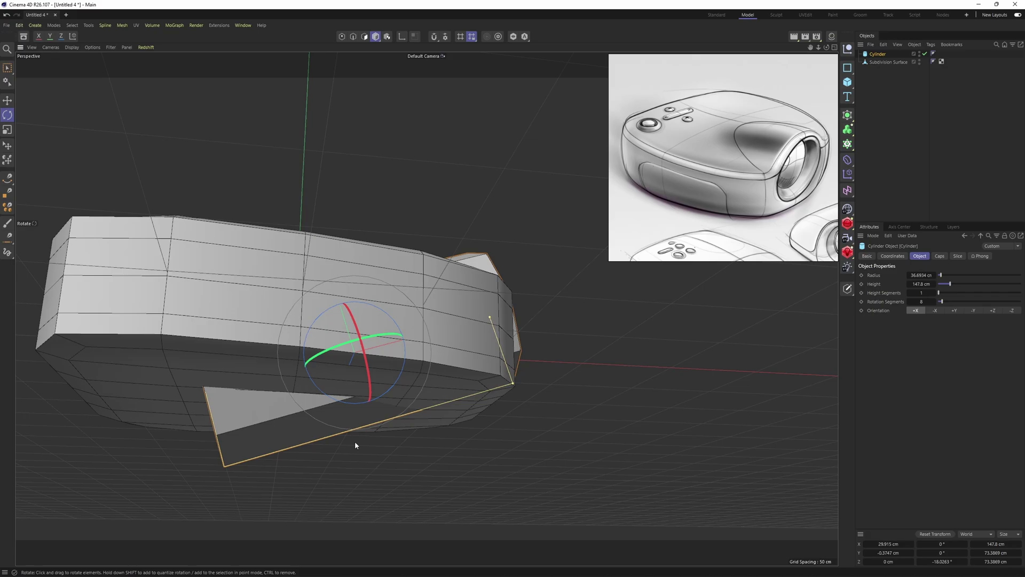
# Show the front view, make the cylinder editable and switch to point mode
pyautogui.keyDown('alt'); pyautogui.moveTo(354, 446); pyautogui.dragTo(345, 347); pyautogui.keyUp('alt')
pyautogui.middleClick(430, 403)
pyautogui.middleClick(430, 403)
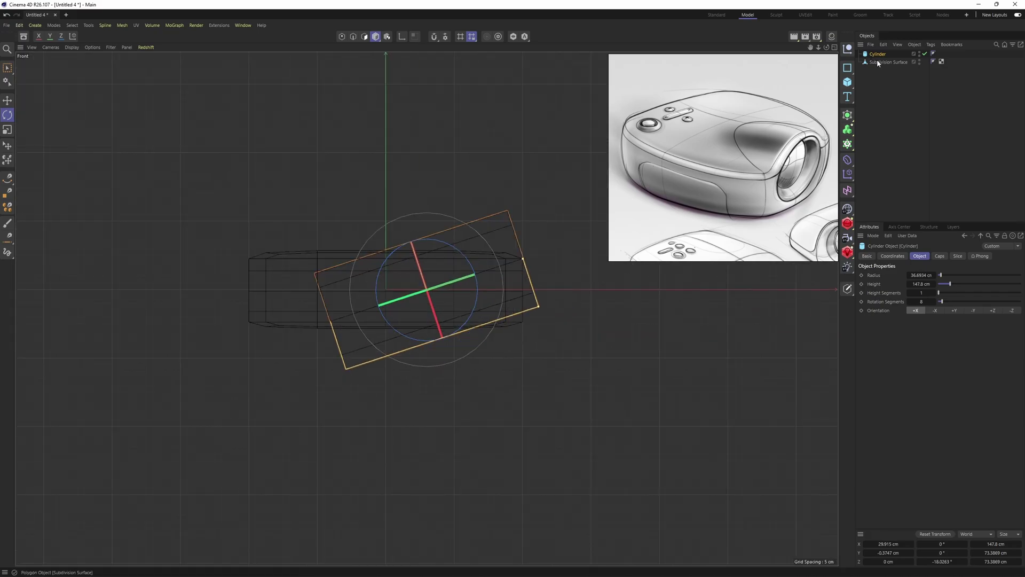
pyautogui.press('c')
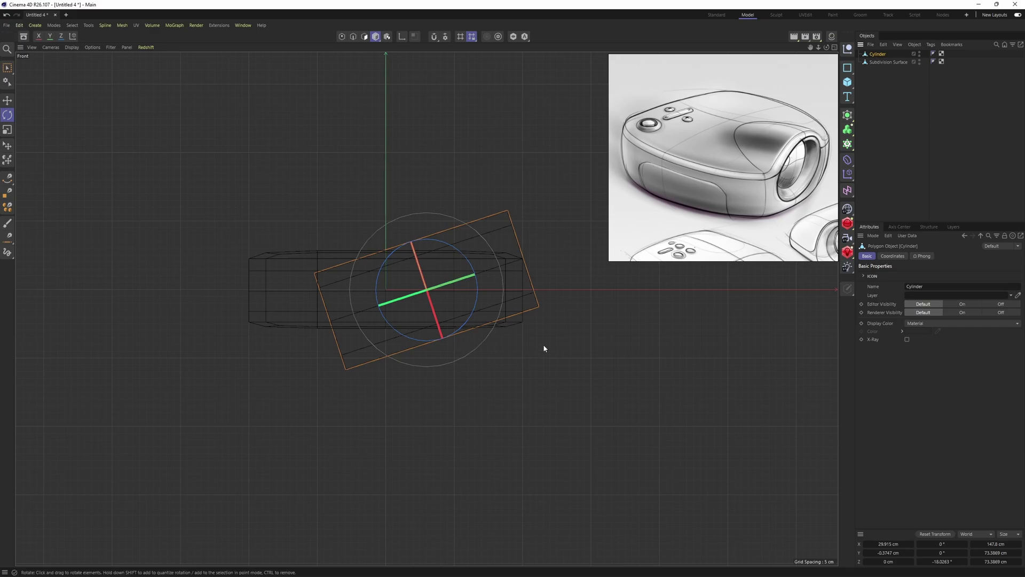
pyautogui.press('Return')
# Slice the cylinder with a near-horizontal Line Cut just above the underside of the projector body
pyautogui.rightClick(565, 318)
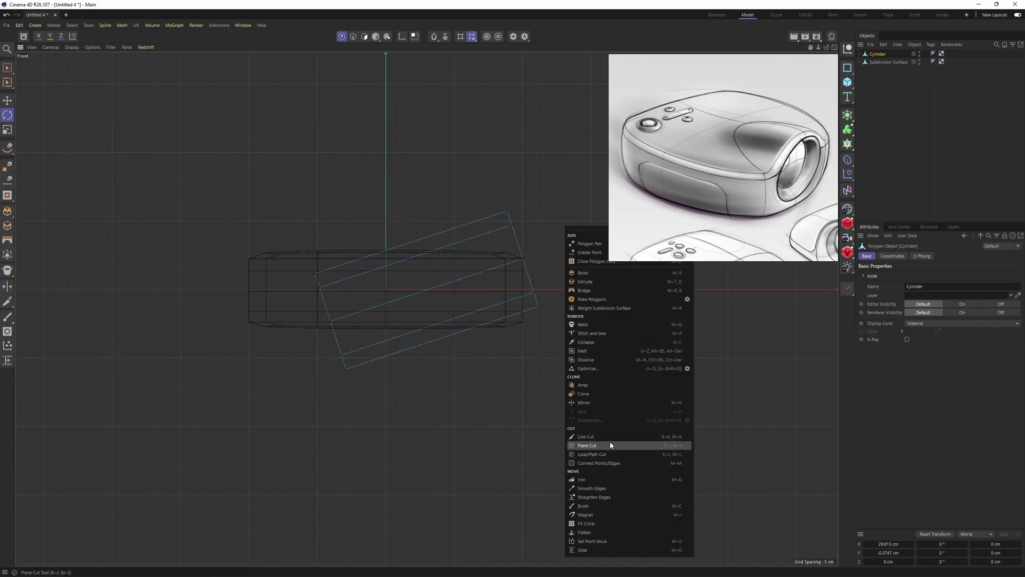
pyautogui.click(587, 436)
pyautogui.scroll(2, 551, 331)
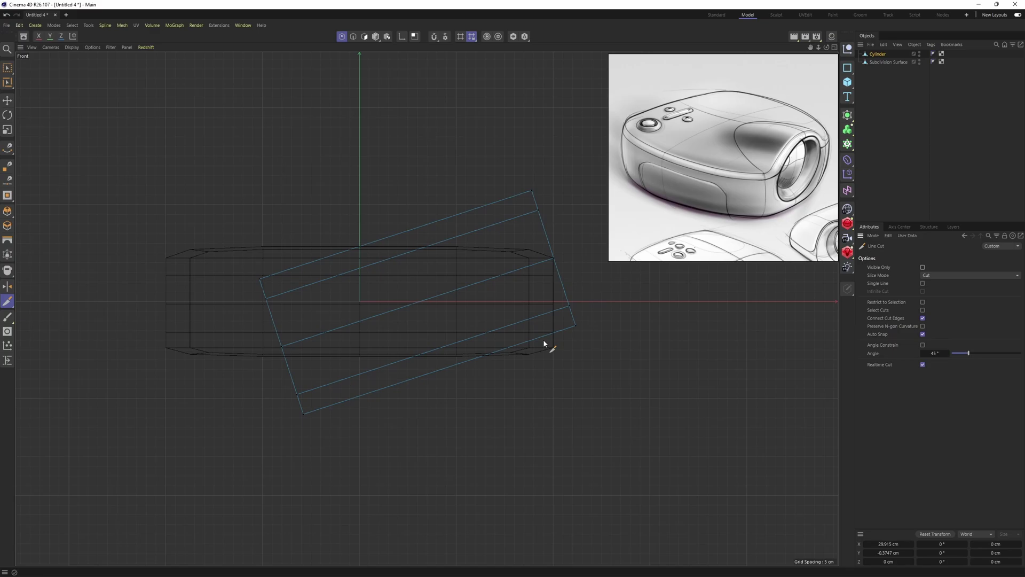
pyautogui.keyDown('alt'); pyautogui.moveTo(544, 341); pyautogui.dragTo(617, 336, button='middle'); pyautogui.keyUp('alt')
pyautogui.click(678, 348)
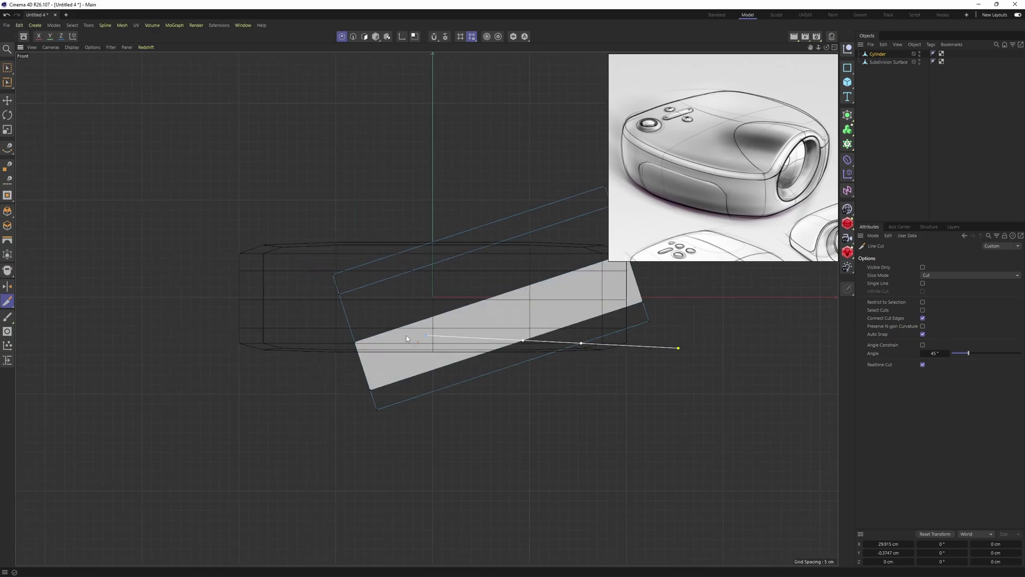
pyautogui.click(240, 337)
pyautogui.press('space')
# Select the cylinder points that protrude below the line cut and delete them
pyautogui.scroll(3, 393, 356)
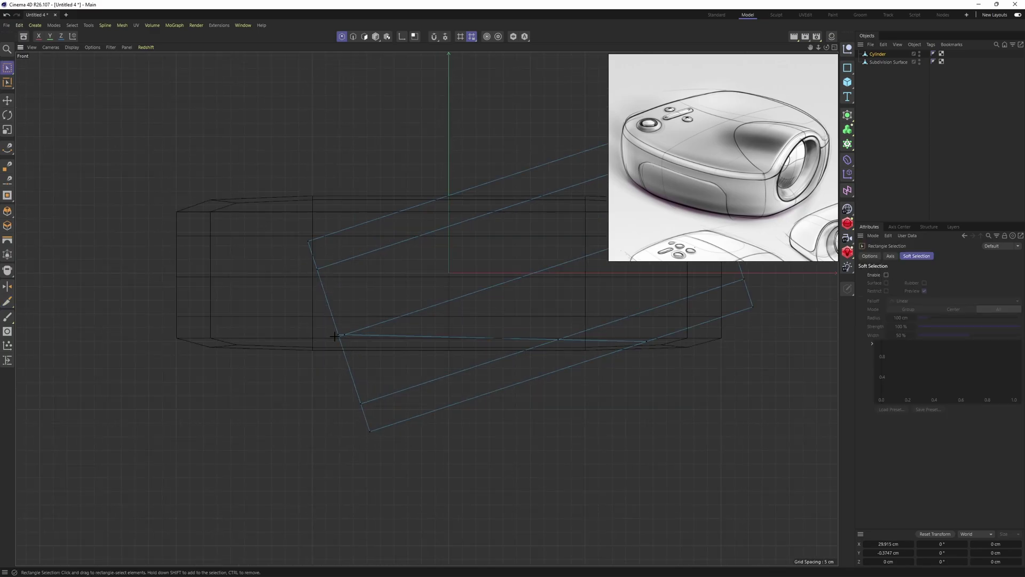
pyautogui.moveTo(334, 336); pyautogui.dragTo(630, 508)
pyautogui.moveTo(694, 500); pyautogui.dragTo(248, 343)
pyautogui.click(310, 358)
pyautogui.hotkey('ctrl', 'z')
pyautogui.scroll(1, 490, 362)
pyautogui.keyDown('alt'); pyautogui.moveTo(490, 362); pyautogui.dragTo(357, 346, button='middle'); pyautogui.keyUp('alt')
pyautogui.moveTo(189, 345); pyautogui.dragTo(190, 346)
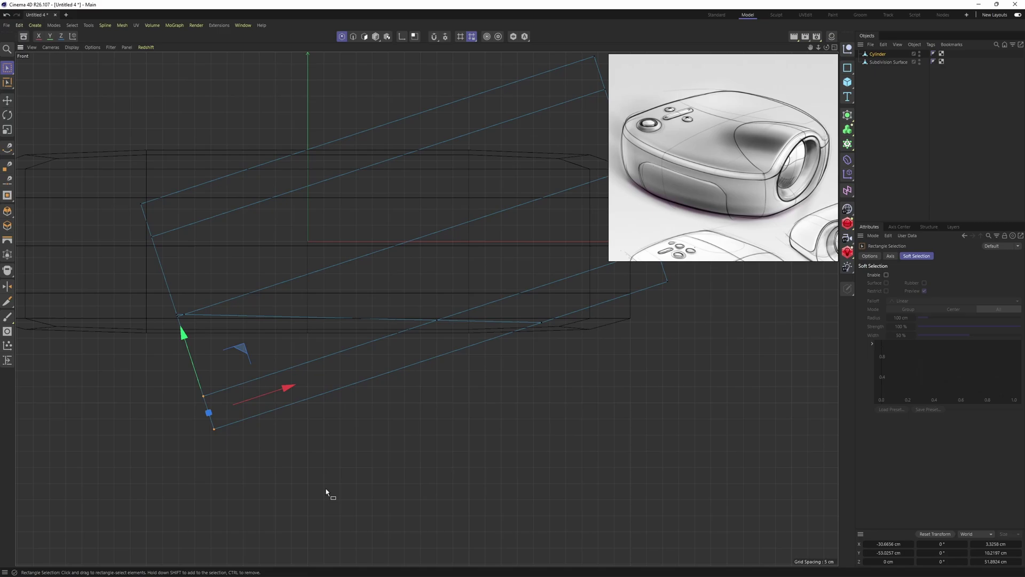
pyautogui.middleClick(266, 274)
pyautogui.middleClick(579, 416)
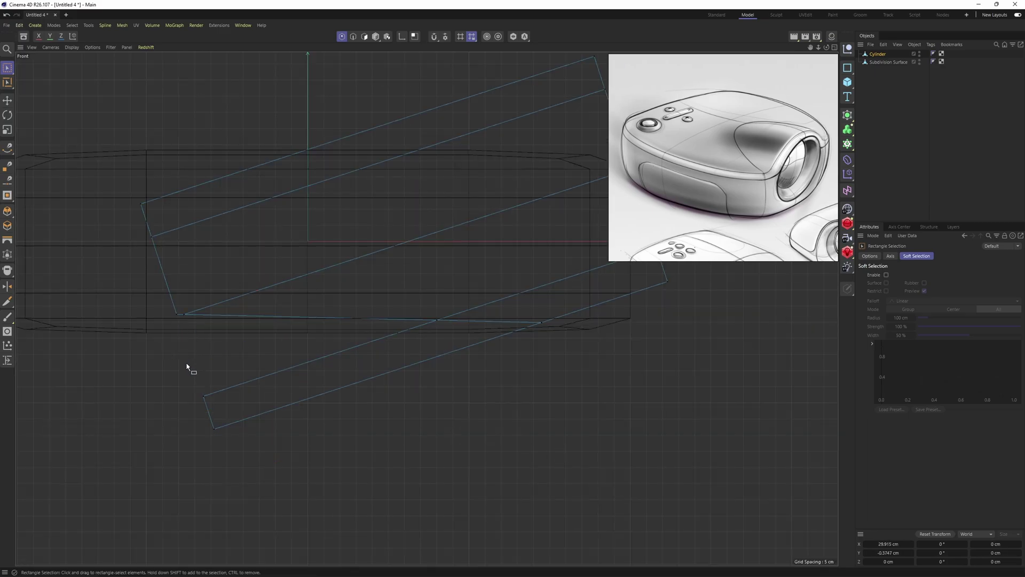
pyautogui.moveTo(187, 367); pyautogui.dragTo(245, 438)
# Isolate the cylinder in the perspective view and close the open hole along its underside with Close Polygon Hole
pyautogui.middleClick(305, 318)
pyautogui.middleClick(322, 269)
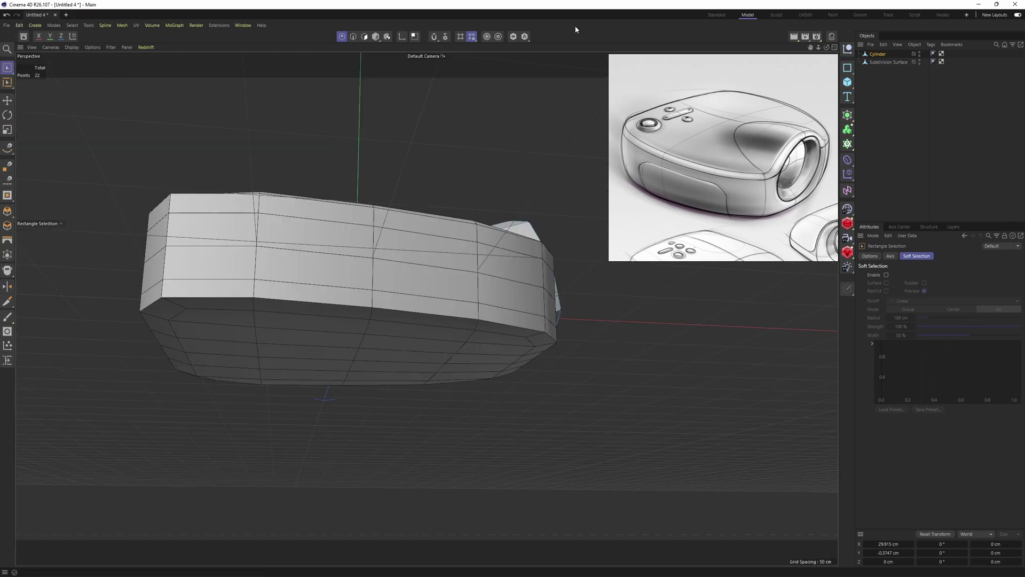
pyautogui.click(515, 37)
pyautogui.keyDown('alt'); pyautogui.moveTo(451, 198); pyautogui.dragTo(406, 355); pyautogui.keyUp('alt')
pyautogui.rightClick(438, 235)
pyautogui.click(454, 252)
pyautogui.click(487, 249)
pyautogui.press('Return')
pyautogui.press('Return')
pyautogui.press('e')
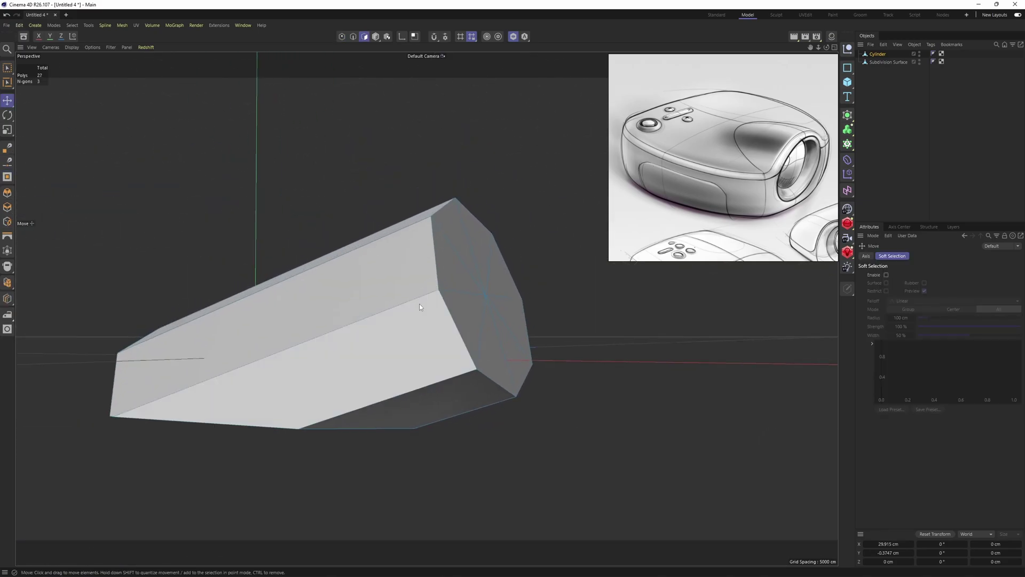
pyautogui.keyDown('alt'); pyautogui.moveTo(419, 307); pyautogui.dragTo(432, 352); pyautogui.keyUp('alt')
pyautogui.press('Return')
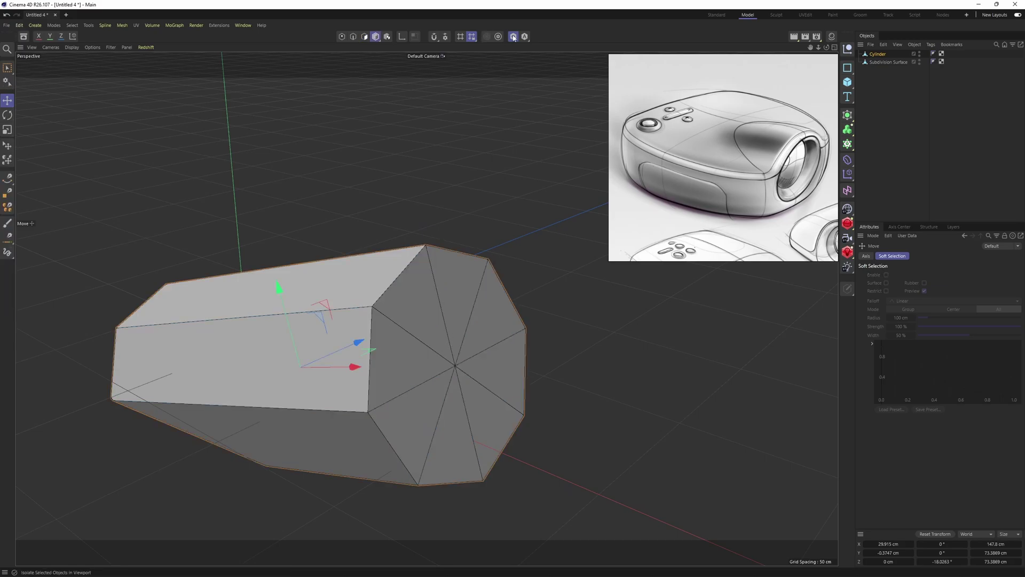
# Turn off the isolated view and select the eight polygons of the cylinder's front cap for scaling
pyautogui.click(513, 38)
pyautogui.scroll(-2, 444, 241)
pyautogui.keyDown('alt'); pyautogui.moveTo(444, 241); pyautogui.dragTo(501, 323); pyautogui.keyUp('alt')
pyautogui.press('Return')
pyautogui.press('t')
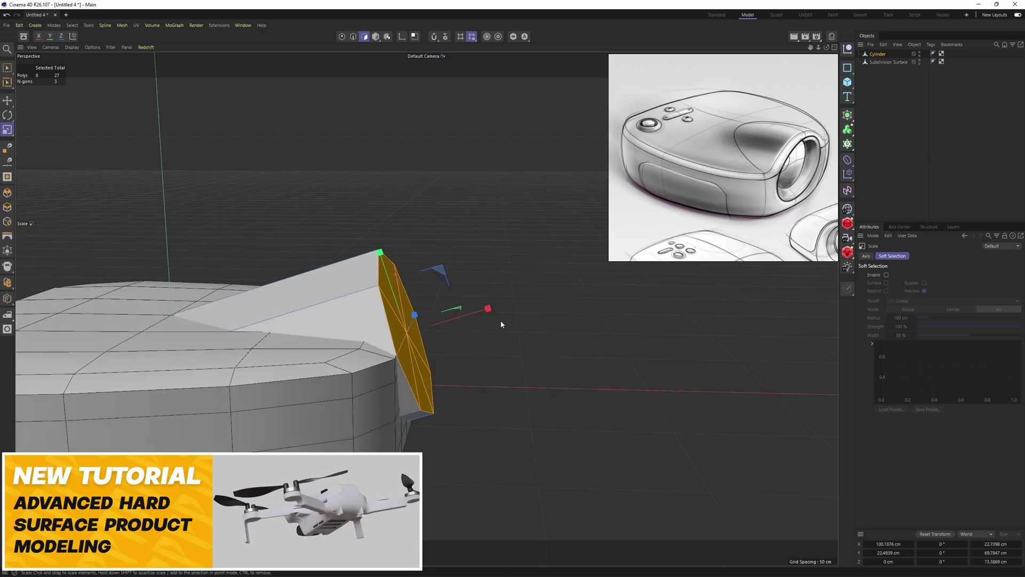
# Try to flatten the cylinder's front cap into a vertical plane by scaling it along the world X axis
pyautogui.rightClick(488, 308)
pyautogui.click(511, 432)
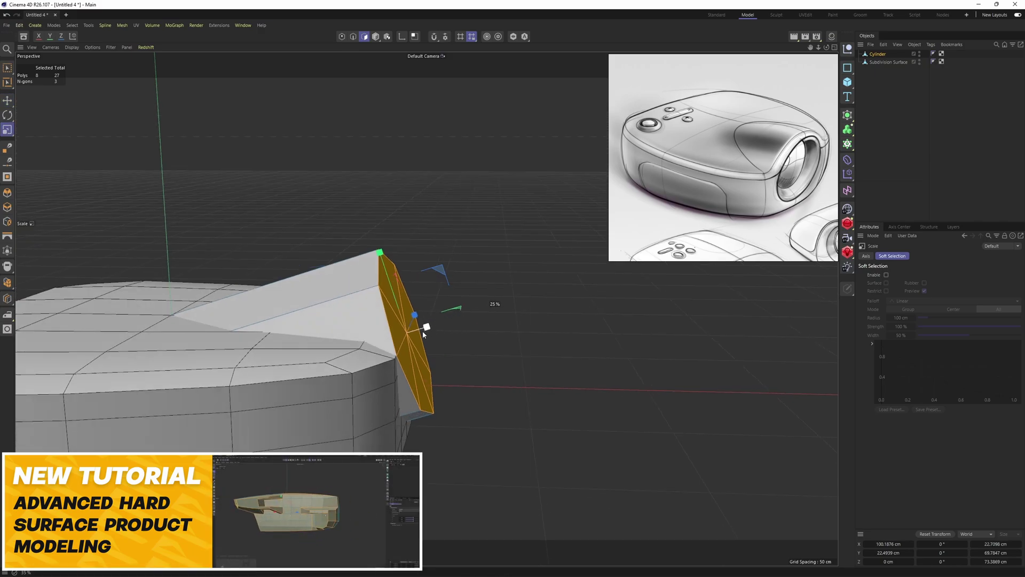
pyautogui.moveTo(425, 329)
pyautogui.mouseDown()
pyautogui.moveTo(492, 304)
pyautogui.moveTo(408, 335)
pyautogui.mouseUp()
pyautogui.click(507, 442)
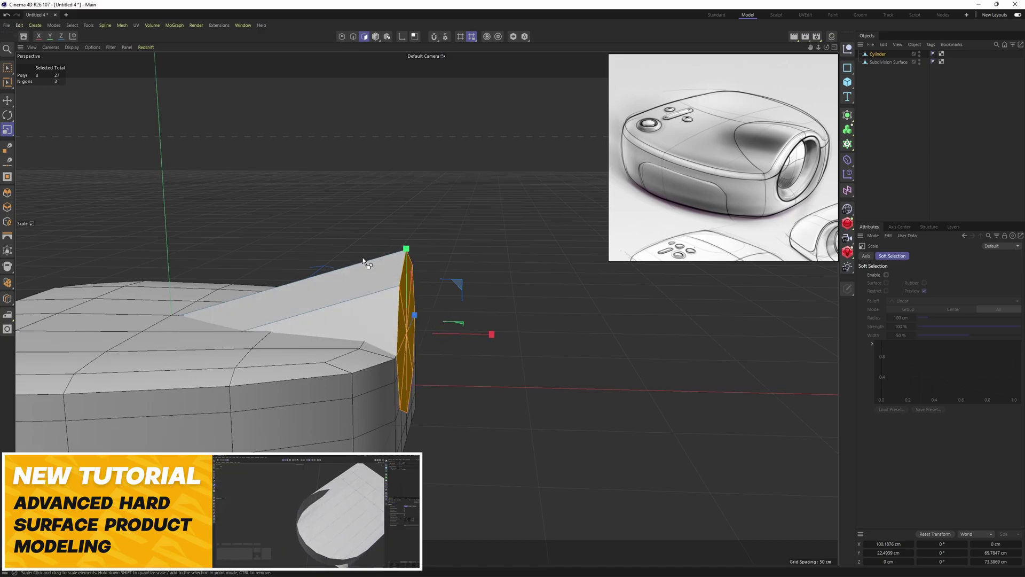
pyautogui.moveTo(451, 334); pyautogui.dragTo(465, 339)
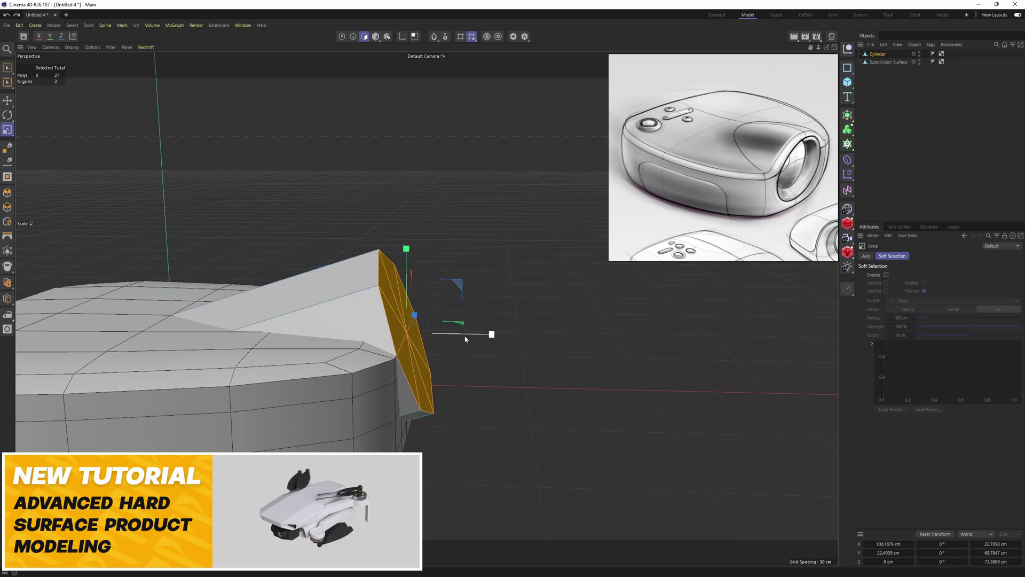
# Change the gizmo orientation to follow the cylinder's tilt and move the front cap outward past the body's front edge
pyautogui.rightClick(493, 335)
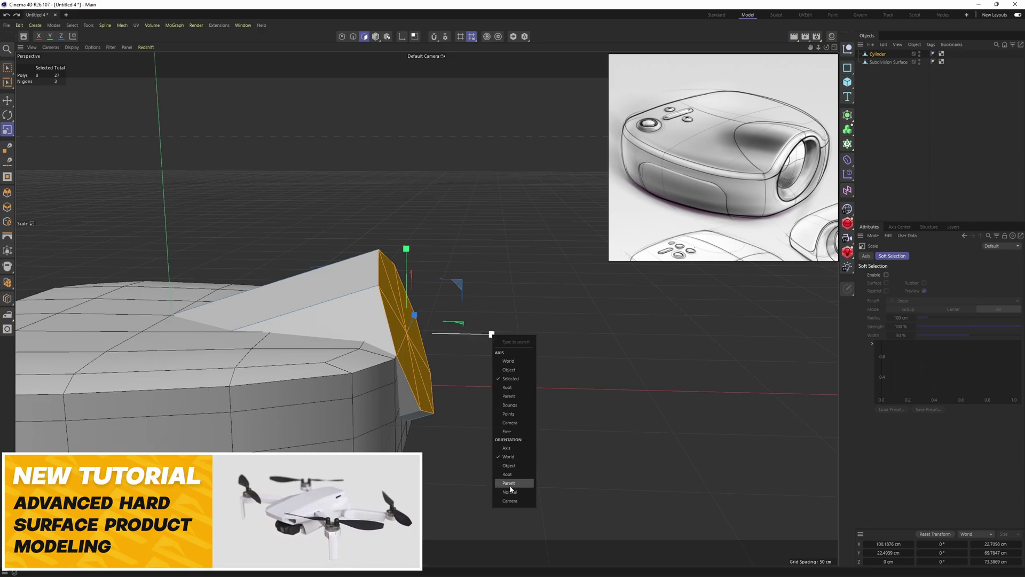
pyautogui.click(510, 484)
pyautogui.moveTo(482, 316); pyautogui.dragTo(550, 292)
# Slice the cylinder in the front view with a vertical Line Cut just ahead of the body's front edge
pyautogui.middleClick(516, 404)
pyautogui.middleClick(567, 418)
pyautogui.scroll(3, 540, 410)
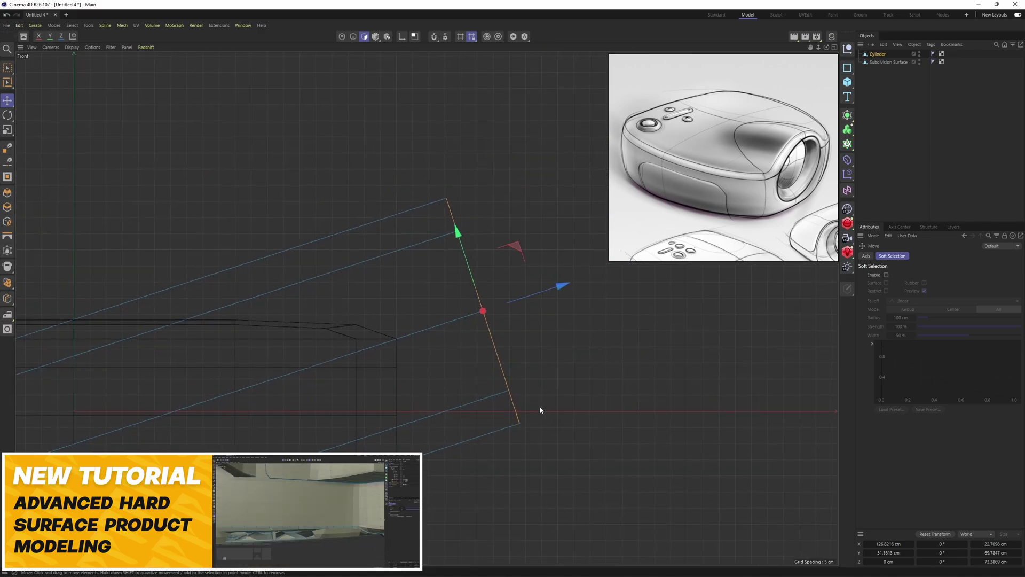
pyautogui.rightClick(591, 414)
pyautogui.click(608, 399)
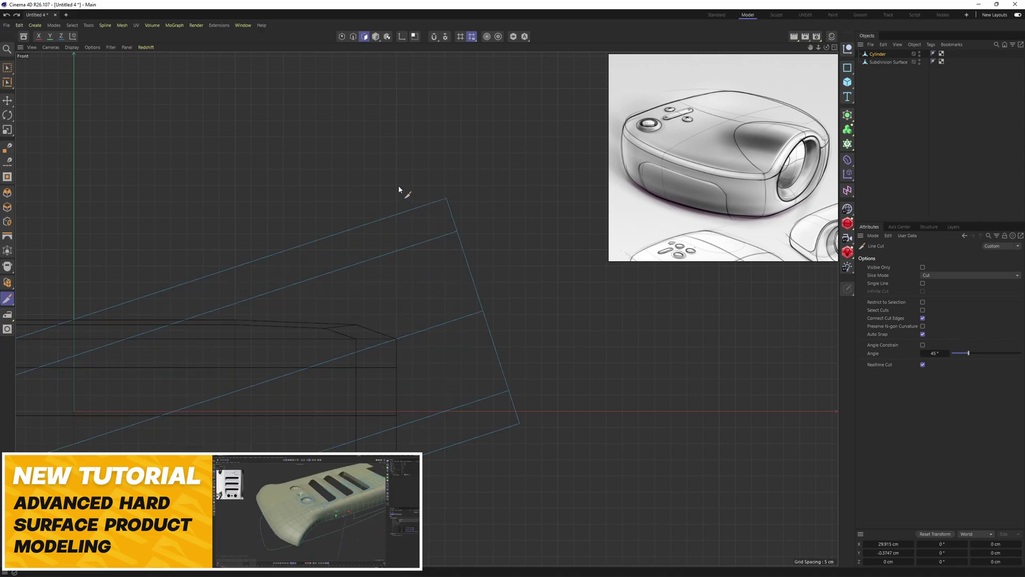
pyautogui.moveTo(399, 190); pyautogui.dragTo(399, 449)
pyautogui.press('space')
pyautogui.press('Return')
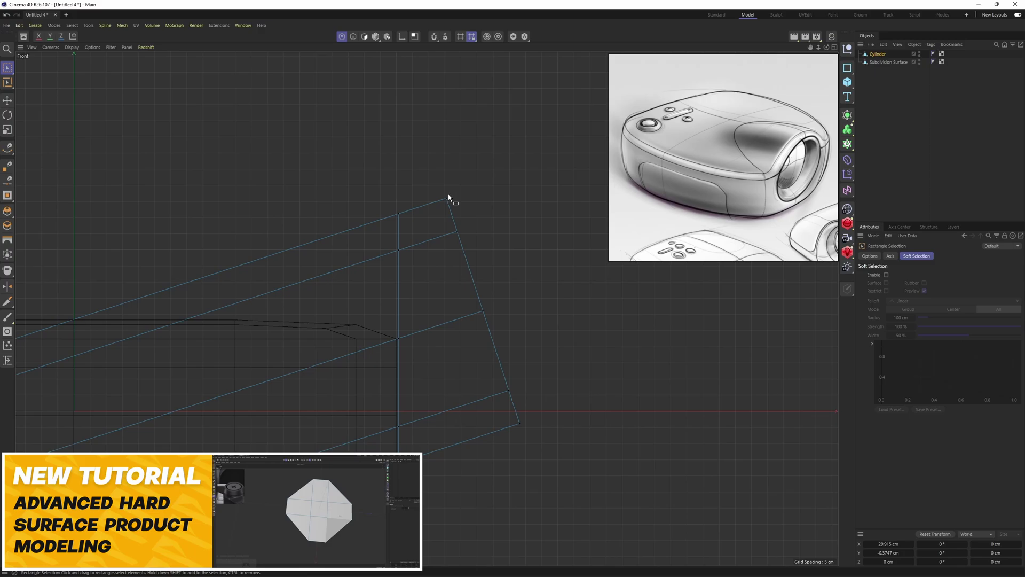
# Select all cylinder points in front of the vertical cut and delete them
pyautogui.moveTo(439, 171); pyautogui.dragTo(601, 463)
pyautogui.press('Delete')
pyautogui.middleClick(582, 446)
pyautogui.middleClick(380, 275)
pyautogui.keyDown('alt'); pyautogui.moveTo(378, 272); pyautogui.dragTo(341, 258); pyautogui.keyUp('alt')
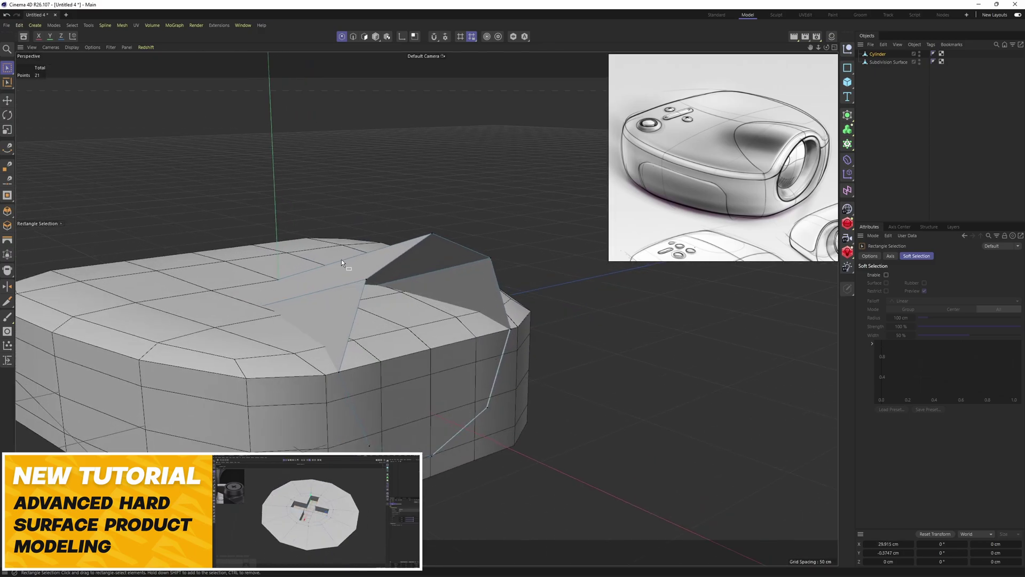
# Close the cylinder's open front by extruding its border edges and collapsing them into a single centre point
pyautogui.press('Return')
pyautogui.press('e')
pyautogui.click(390, 266)
pyautogui.keyDown('ctrl'); pyautogui.moveTo(699, 427); pyautogui.dragTo(585, 407); pyautogui.keyUp('ctrl')
pyautogui.press('u')
pyautogui.press('c')
pyautogui.keyDown('alt'); pyautogui.moveTo(448, 286); pyautogui.dragTo(365, 350); pyautogui.keyUp('alt')
pyautogui.press('Return')
pyautogui.press('Return')
pyautogui.scroll(-3, 463, 306)
pyautogui.press('Return')
pyautogui.press('e')
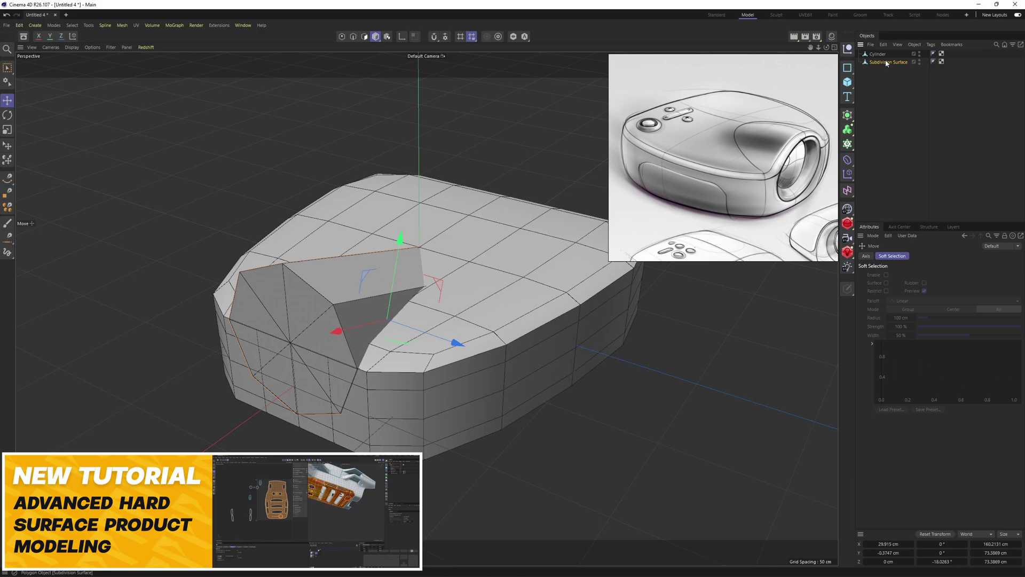
# Rename the Subdivision Surface body object as "base"
pyautogui.click(887, 63)
pyautogui.click(851, 115)
pyautogui.click(882, 62)
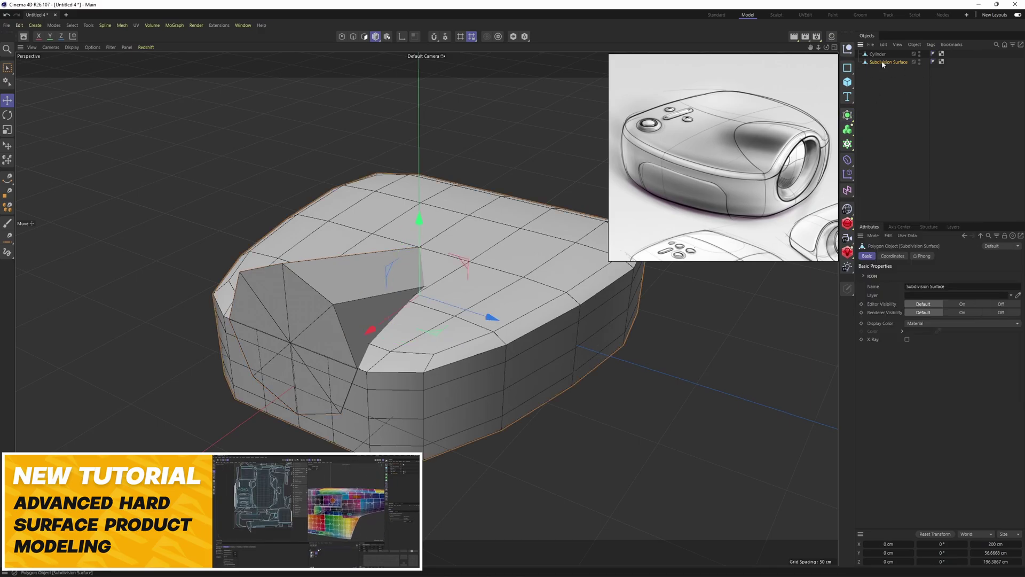
pyautogui.write('bo')
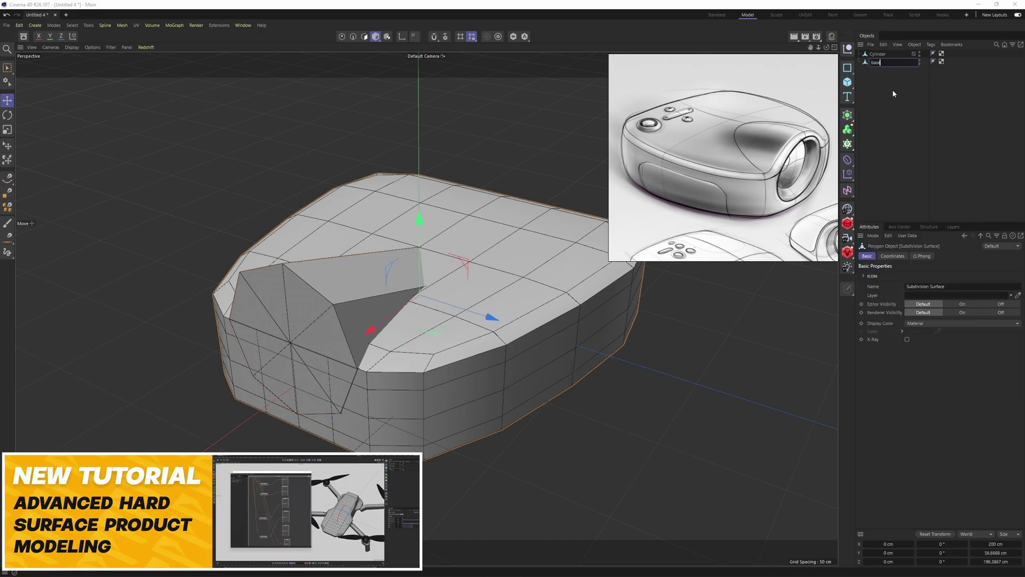
pyautogui.click(890, 86)
# Add a Boole object and place base and Cylinder inside it, with base first
pyautogui.click(874, 63)
pyautogui.click(849, 114)
pyautogui.keyDown('alt'); pyautogui.moveTo(930, 169); pyautogui.dragTo(927, 177); pyautogui.keyUp('alt')
pyautogui.moveTo(882, 67)
pyautogui.mouseDown()
pyautogui.moveTo(882, 78)
pyautogui.moveTo(880, 67)
pyautogui.mouseUp()
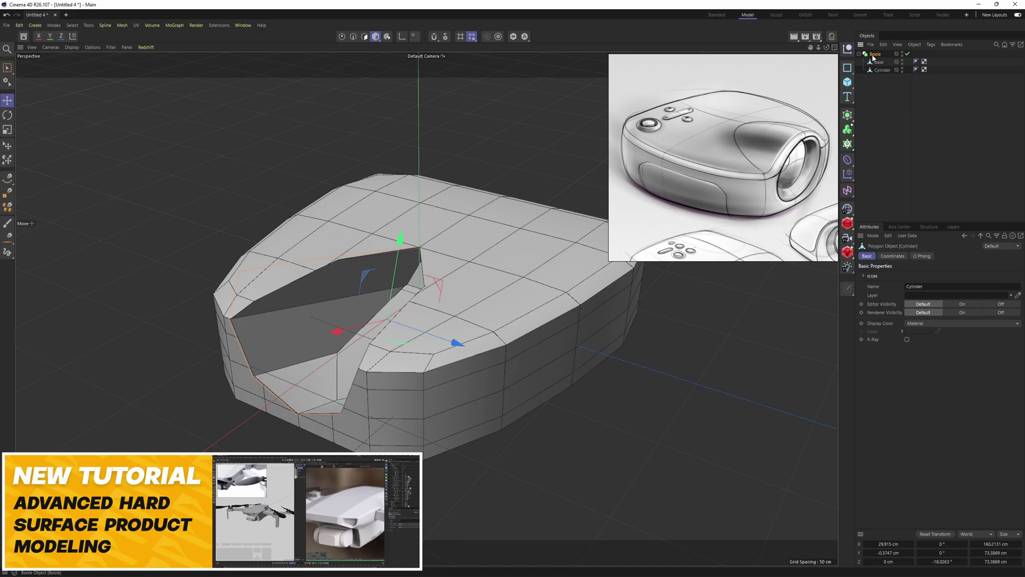
# Set the Boole object's Boolean Type to A union B
pyautogui.click(875, 54)
pyautogui.keyDown('alt'); pyautogui.moveTo(417, 234); pyautogui.dragTo(460, 263); pyautogui.keyUp('alt')
pyautogui.click(979, 274)
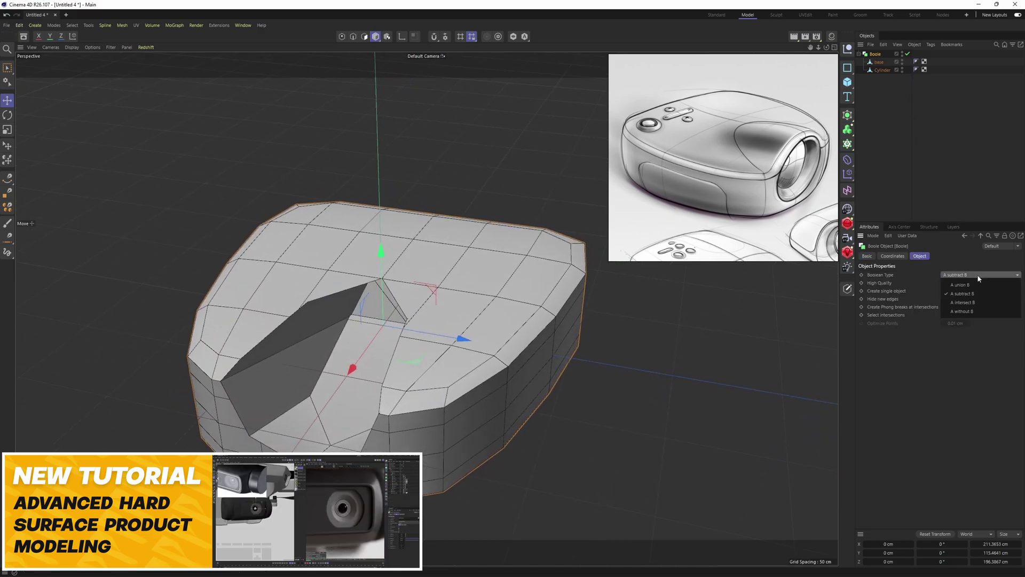
pyautogui.click(973, 288)
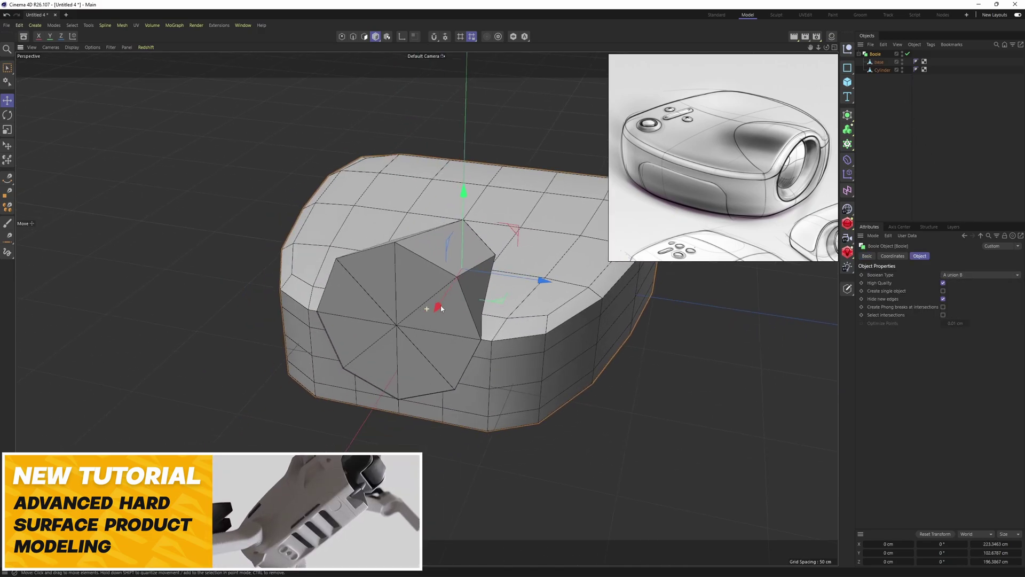
pyautogui.keyDown('alt'); pyautogui.moveTo(587, 224); pyautogui.dragTo(701, 312); pyautogui.keyUp('alt')
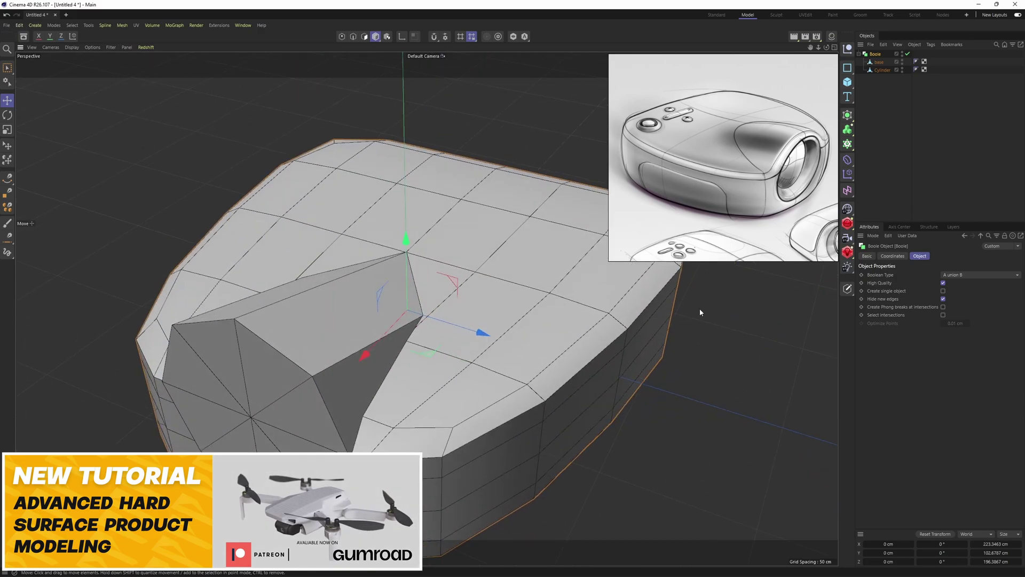
# Enable Create single object on the Boole, convert it to an editable mesh and switch to point editing
pyautogui.click(943, 290)
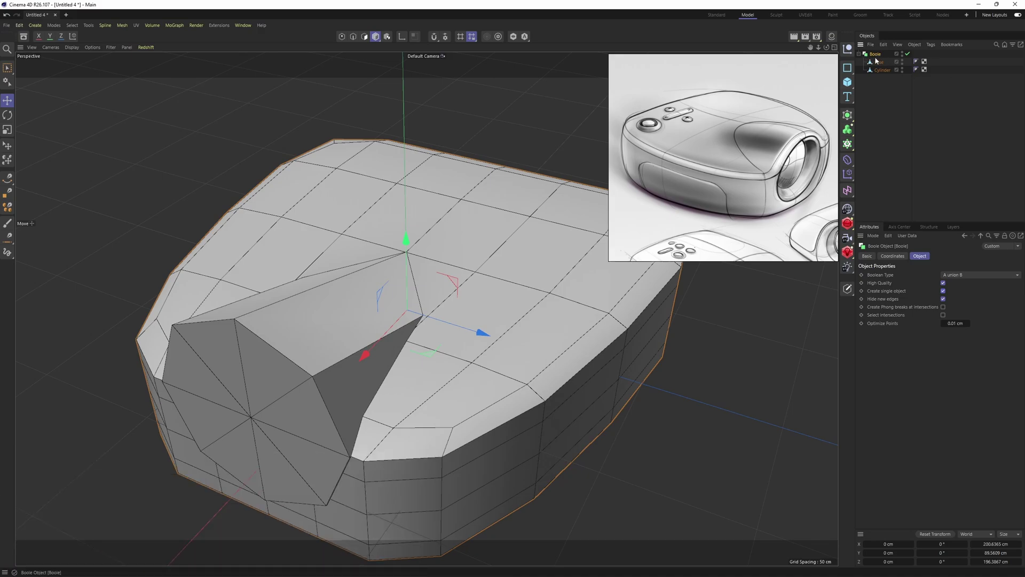
pyautogui.press('c')
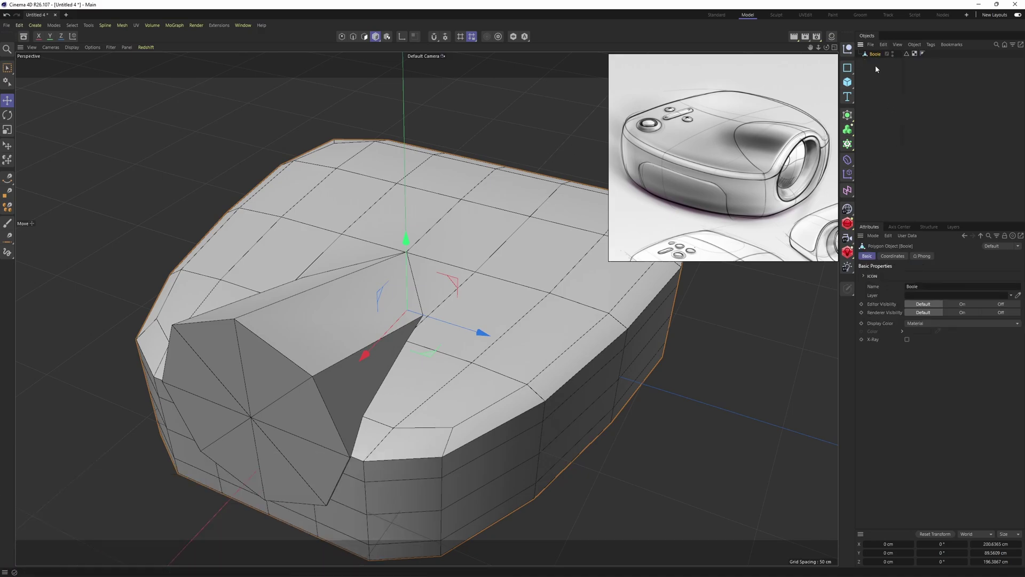
pyautogui.press('Return')
# Try to slide the overlapping point at the lens housing's rear tip away from its neighbour by about 29.6%
pyautogui.keyDown('alt'); pyautogui.moveTo(477, 211); pyautogui.dragTo(481, 226); pyautogui.keyUp('alt')
pyautogui.rightClick(481, 226)
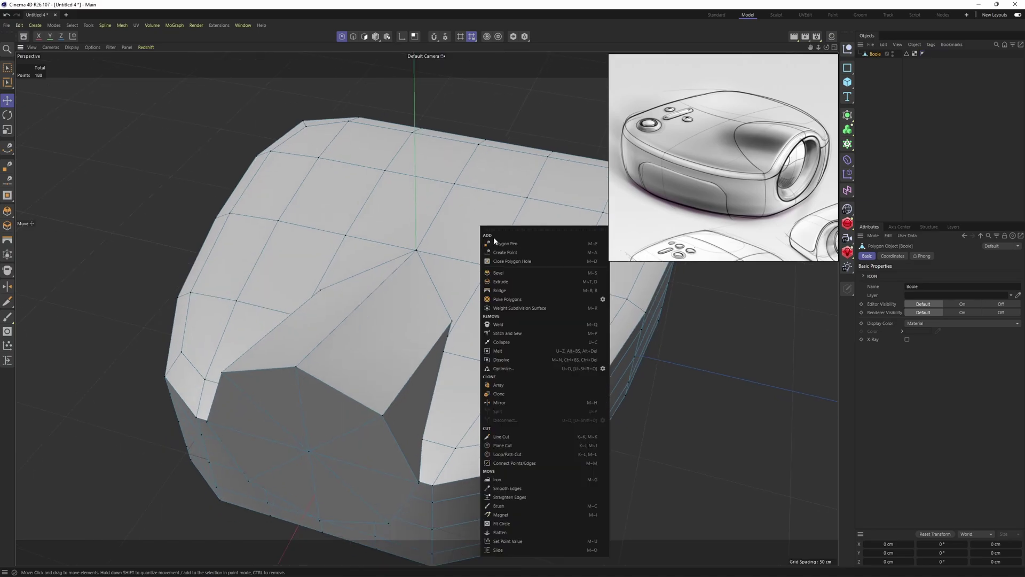
pyautogui.click(504, 245)
pyautogui.scroll(10, 446, 228)
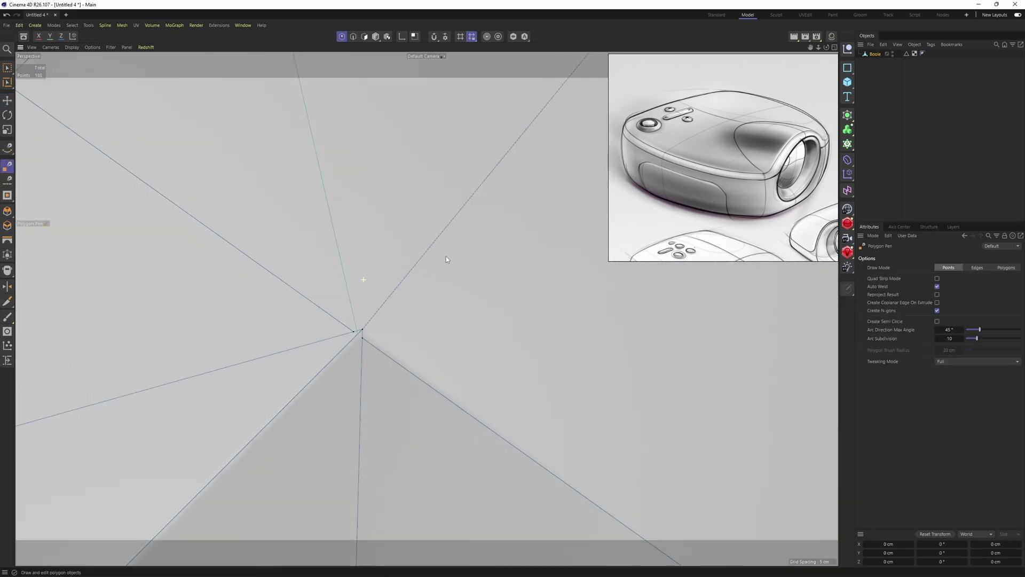
pyautogui.scroll(-10, 347, 358)
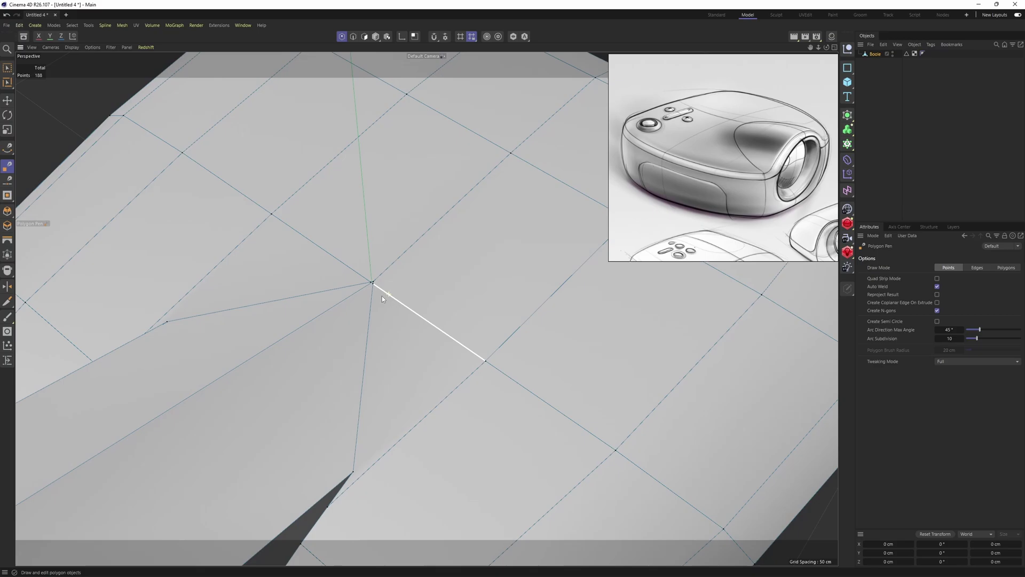
pyautogui.rightClick(378, 299)
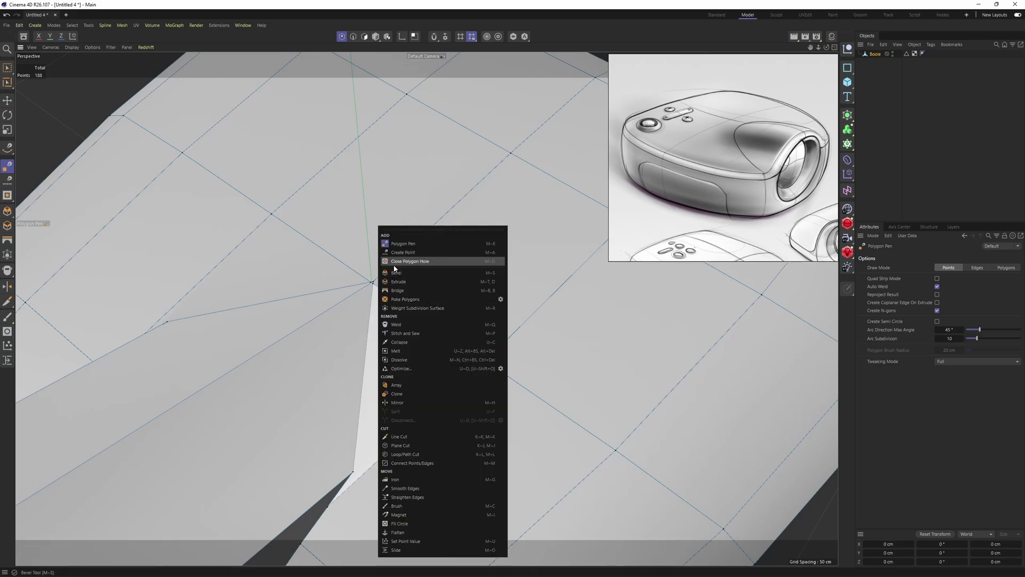
pyautogui.click(395, 550)
pyautogui.scroll(2, 355, 271)
pyautogui.moveTo(376, 284); pyautogui.dragTo(367, 380)
pyautogui.scroll(-8, 417, 383)
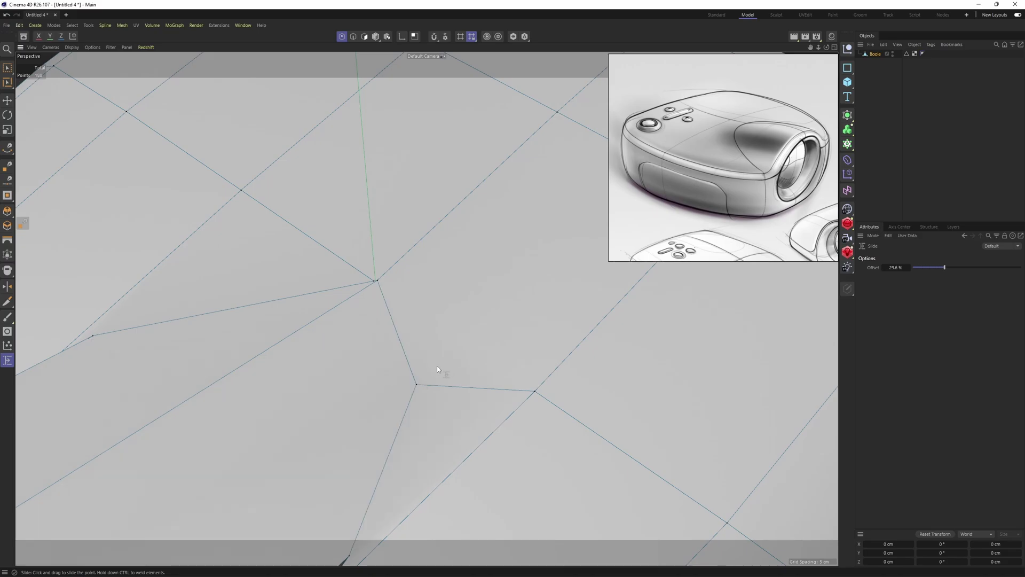
pyautogui.scroll(3, 457, 297)
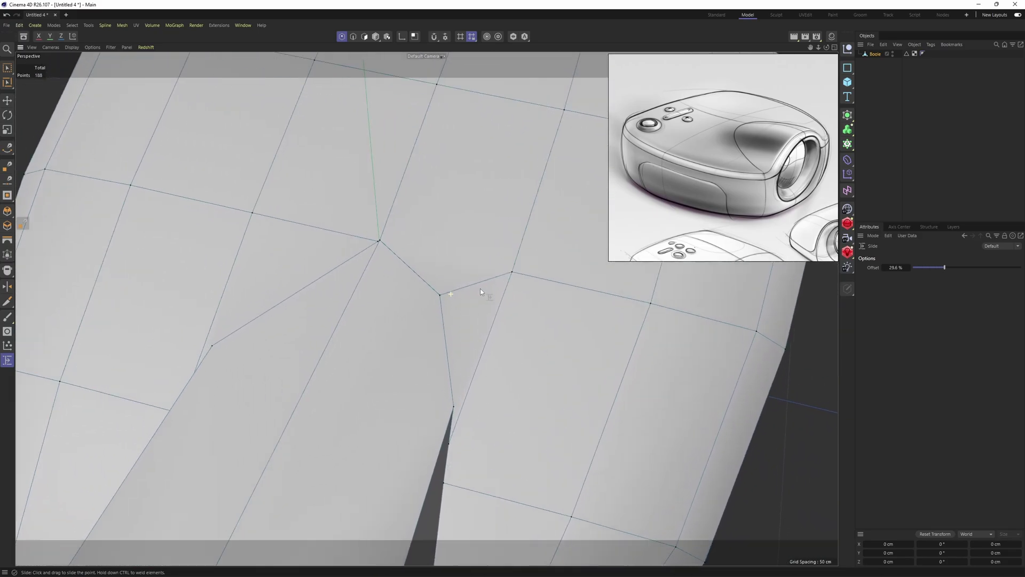
pyautogui.keyDown('alt'); pyautogui.moveTo(480, 291); pyautogui.dragTo(456, 256); pyautogui.keyUp('alt')
pyautogui.scroll(-3, 455, 256)
# Try to move the housing's rear tip point sideways across the body's top with the Polygon Pen
pyautogui.rightClick(441, 267)
pyautogui.click(473, 246)
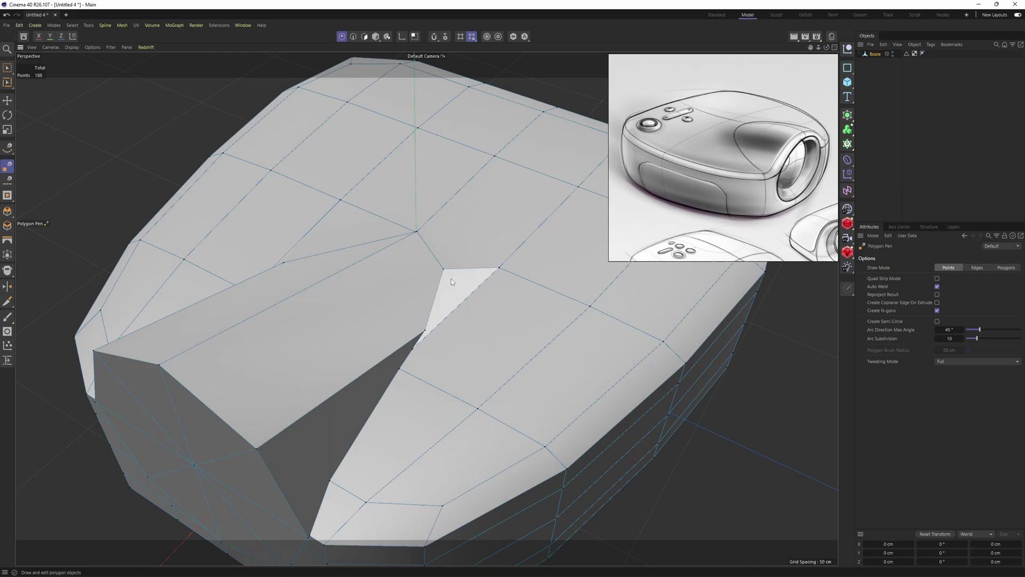
pyautogui.scroll(6, 470, 235)
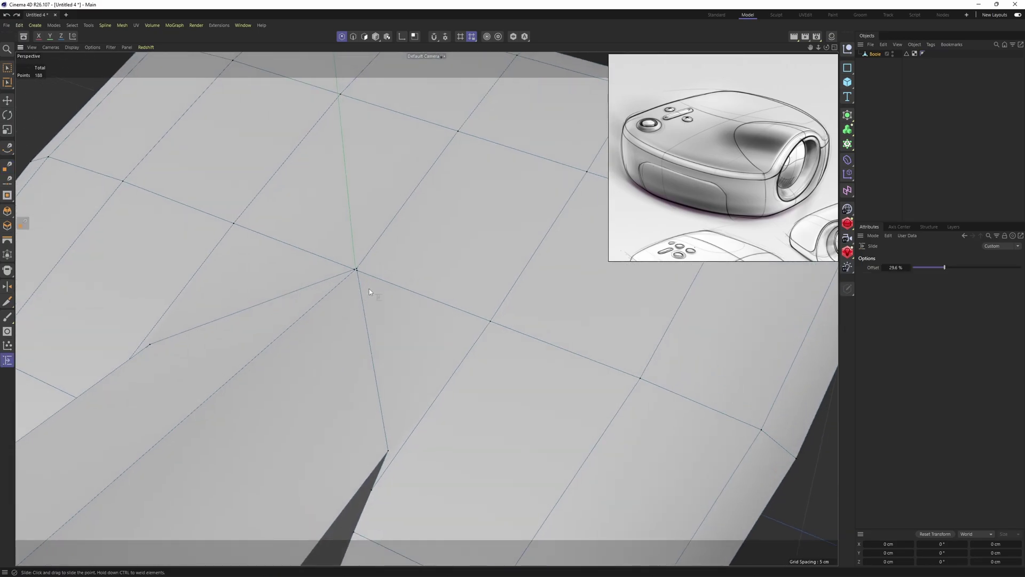
pyautogui.rightClick(369, 291)
pyautogui.click(409, 241)
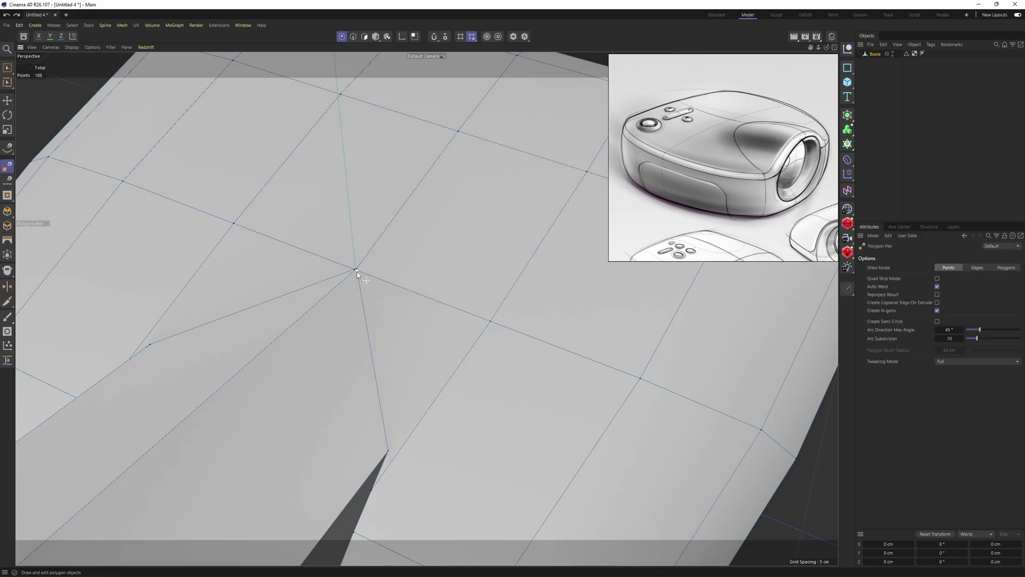
pyautogui.moveTo(357, 271); pyautogui.dragTo(416, 342)
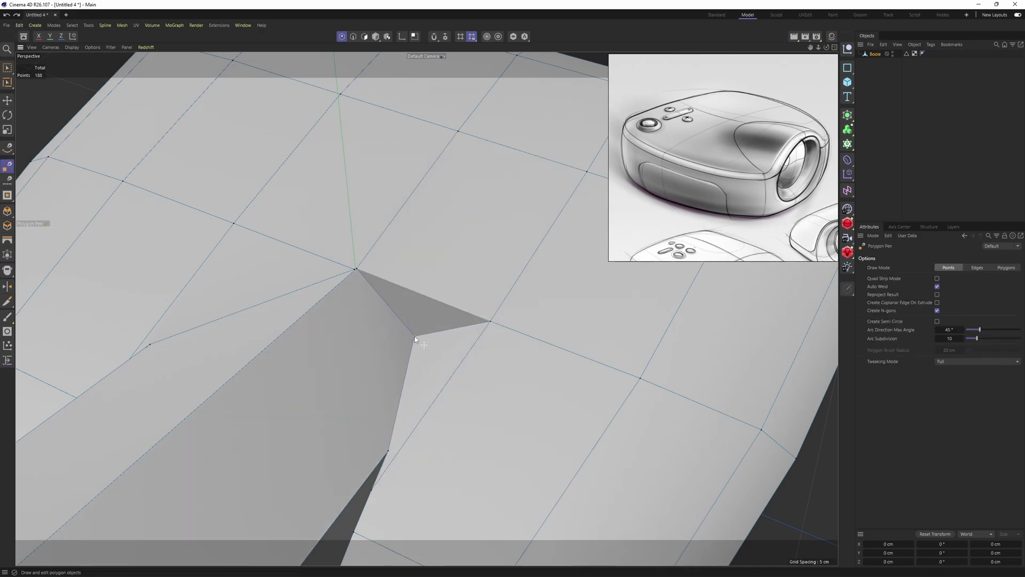
pyautogui.scroll(-5, 414, 335)
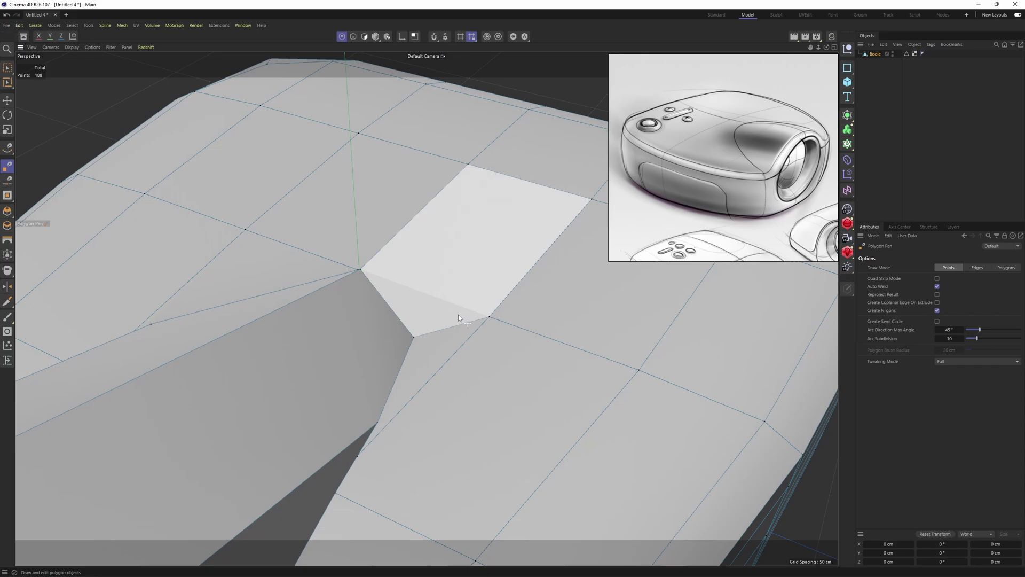
pyautogui.keyDown('alt'); pyautogui.moveTo(459, 278); pyautogui.dragTo(435, 256); pyautogui.keyUp('alt')
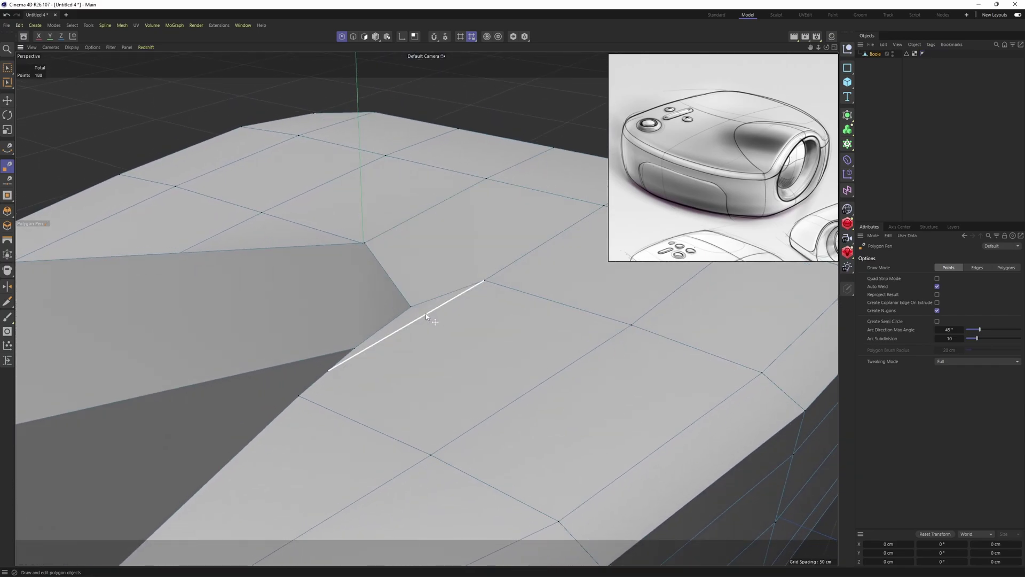
pyautogui.keyDown('alt'); pyautogui.moveTo(433, 304); pyautogui.dragTo(458, 351); pyautogui.keyUp('alt')
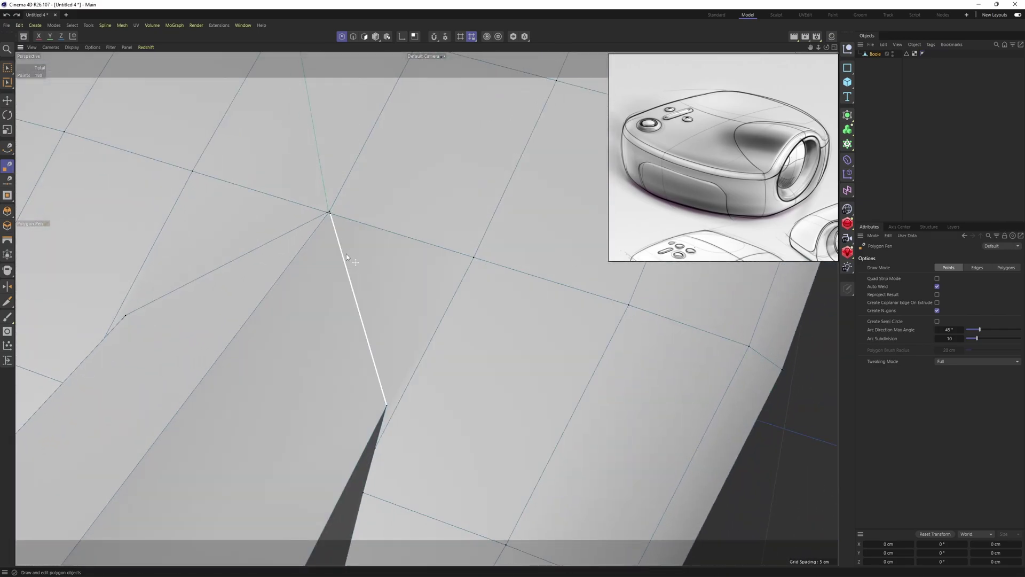
# Slide the rear tip point outward by about 26.7% and weld the nearby seam point onto the housing's side corner
pyautogui.rightClick(380, 278)
pyautogui.click(398, 550)
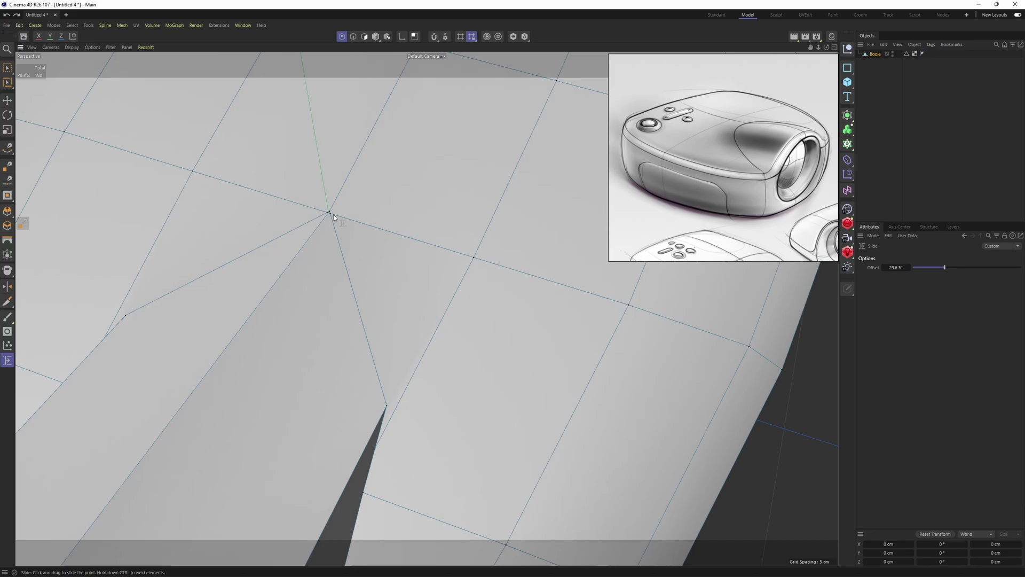
pyautogui.moveTo(354, 222); pyautogui.dragTo(390, 235)
pyautogui.keyDown('alt'); pyautogui.moveTo(394, 255); pyautogui.dragTo(382, 216); pyautogui.keyUp('alt')
pyautogui.moveTo(452, 234); pyautogui.dragTo(427, 251)
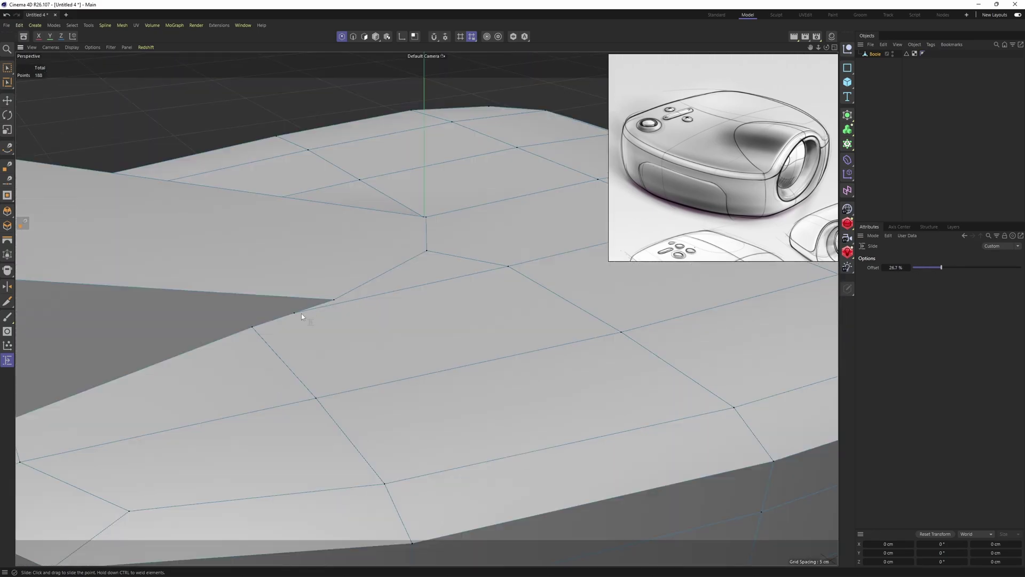
pyautogui.moveTo(293, 312)
pyautogui.keyDown('ctrl'); pyautogui.mouseDown()
pyautogui.moveTo(331, 300)
pyautogui.moveTo(373, 314)
pyautogui.moveTo(391, 273)
pyautogui.moveTo(443, 256)
pyautogui.moveTo(402, 238)
pyautogui.mouseUp(); pyautogui.keyUp('ctrl')
# Add an edge across the body polygon beside the rear tip with the Polygon Pen and merge the adjacent seam points at the housing's side corner
pyautogui.rightClick(392, 273)
pyautogui.click(425, 247)
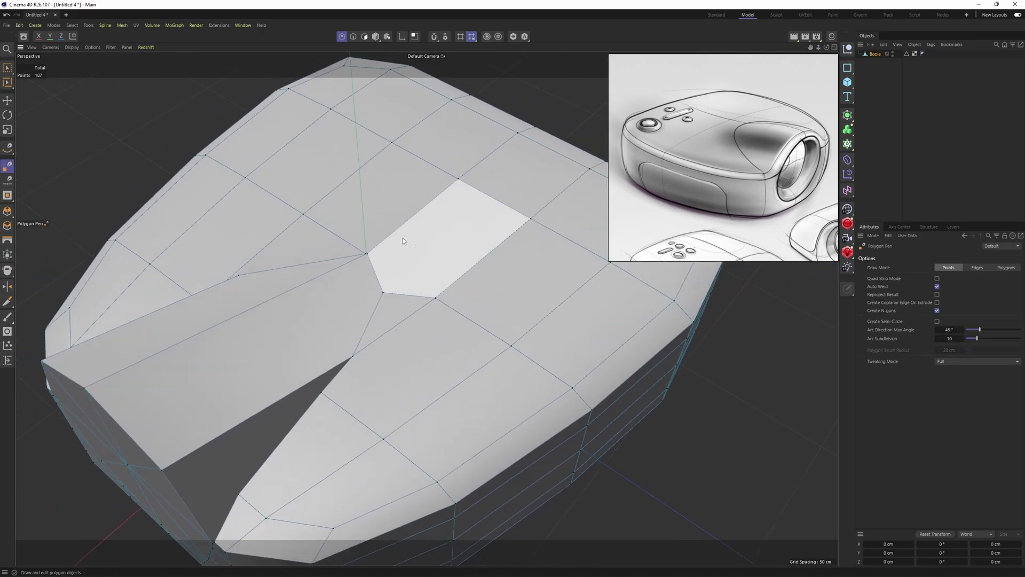
pyautogui.click(397, 229)
pyautogui.click(436, 297)
pyautogui.click(435, 298)
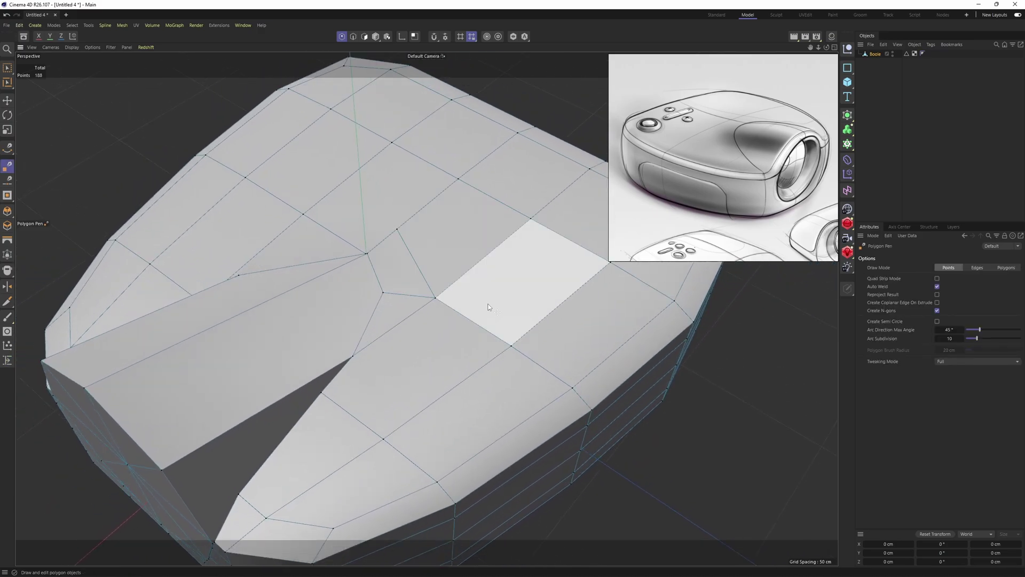
pyautogui.keyDown('alt'); pyautogui.moveTo(444, 332); pyautogui.dragTo(452, 274); pyautogui.keyUp('alt')
pyautogui.click(372, 307)
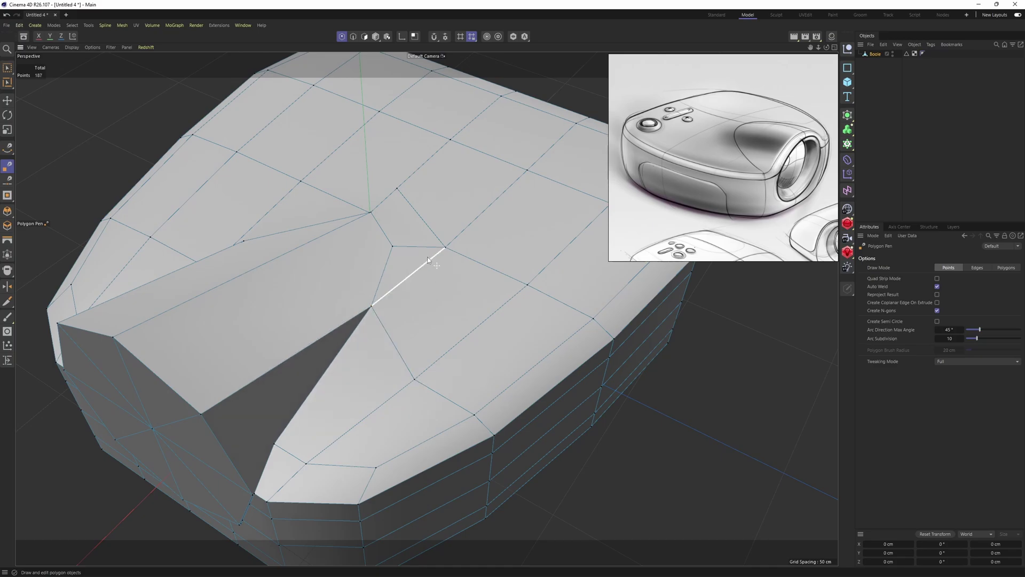
# Add an edge across the body polygon beside the housing's side corner and another across the lens housing near its front with the Polygon Pen
pyautogui.click(445, 247)
pyautogui.click(414, 380)
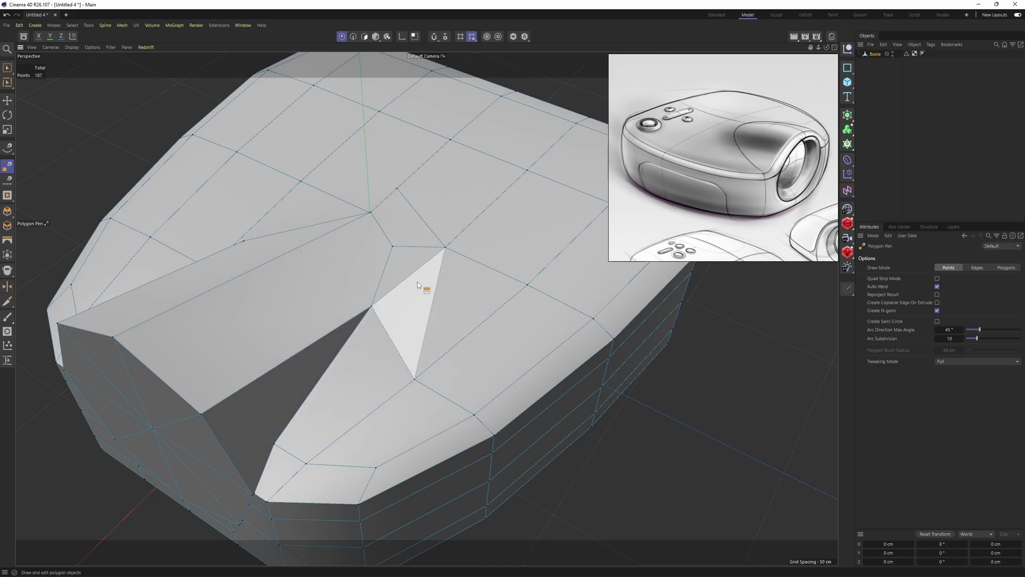
pyautogui.keyDown('alt'); pyautogui.moveTo(444, 335); pyautogui.dragTo(372, 283); pyautogui.keyUp('alt')
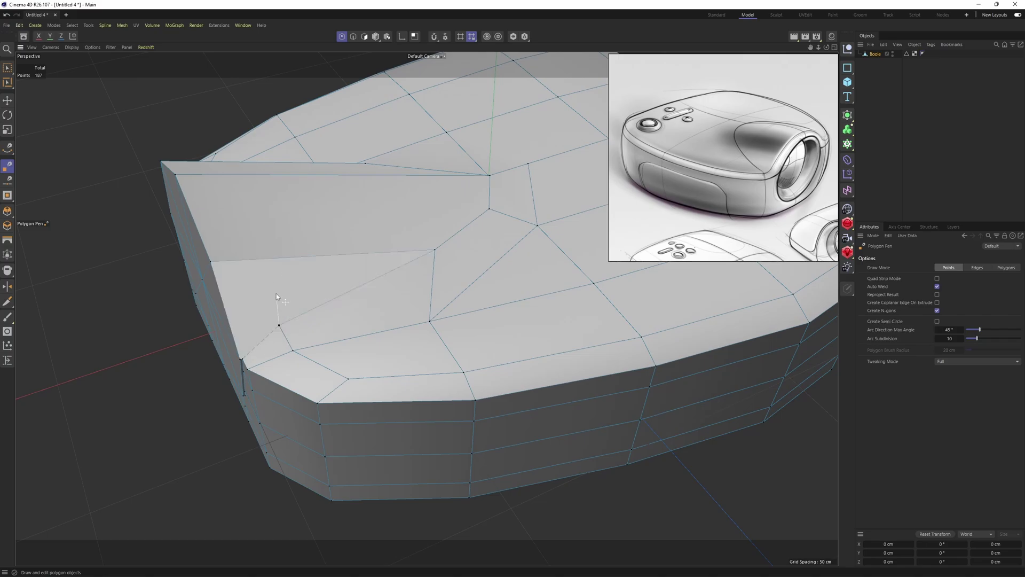
pyautogui.click(259, 260)
pyautogui.keyDown('alt'); pyautogui.moveTo(267, 268); pyautogui.dragTo(430, 255); pyautogui.keyUp('alt')
pyautogui.click(224, 166)
# Select the complete edge loop along the model's centre line, over the housing, down its front and across the underside
pyautogui.press('Return')
pyautogui.press('e')
pyautogui.doubleClick(315, 195)
pyautogui.keyDown('alt'); pyautogui.moveTo(320, 198); pyautogui.dragTo(393, 258); pyautogui.keyUp('alt')
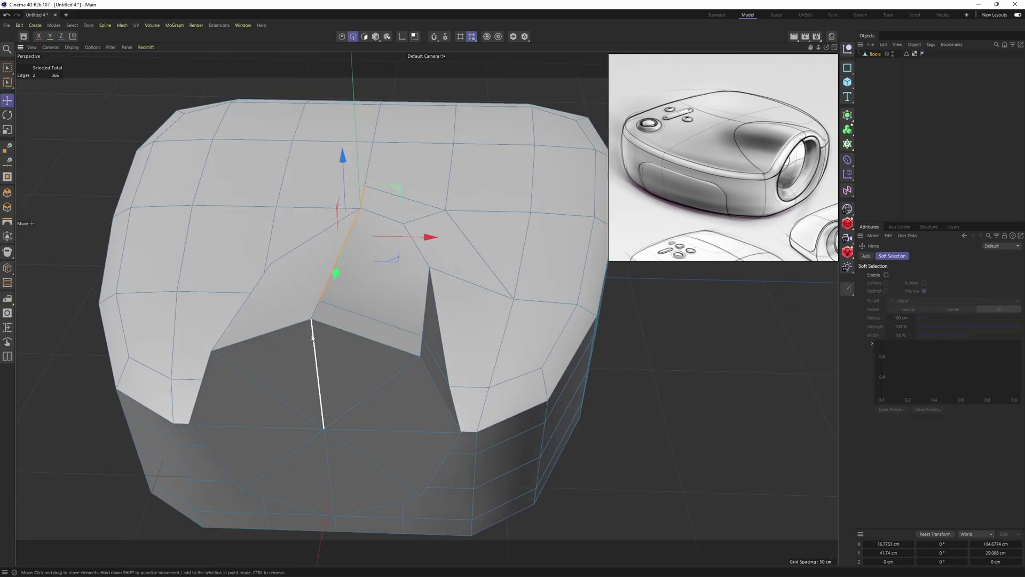
pyautogui.keyDown('alt'); pyautogui.moveTo(406, 163); pyautogui.dragTo(400, 133); pyautogui.keyUp('alt')
pyautogui.keyDown('shift'); pyautogui.doubleClick(377, 251); pyautogui.keyUp('shift')
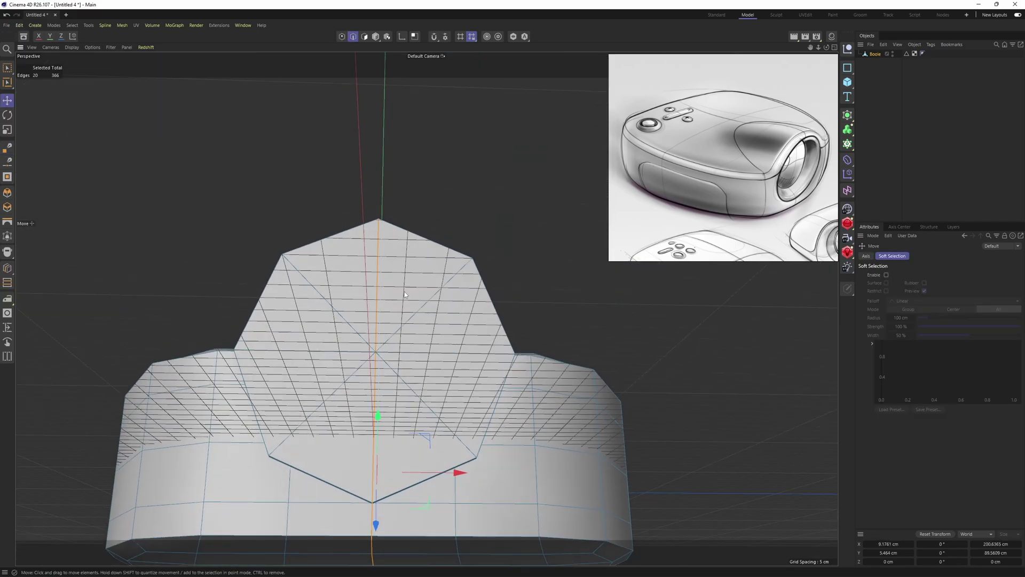
pyautogui.keyDown('alt'); pyautogui.moveTo(384, 342); pyautogui.dragTo(385, 300); pyautogui.keyUp('alt')
pyautogui.keyDown('alt'); pyautogui.moveTo(368, 361); pyautogui.dragTo(488, 294, button='right'); pyautogui.keyUp('alt')
pyautogui.keyDown('alt'); pyautogui.moveTo(471, 335); pyautogui.dragTo(386, 199, button='right'); pyautogui.keyUp('alt')
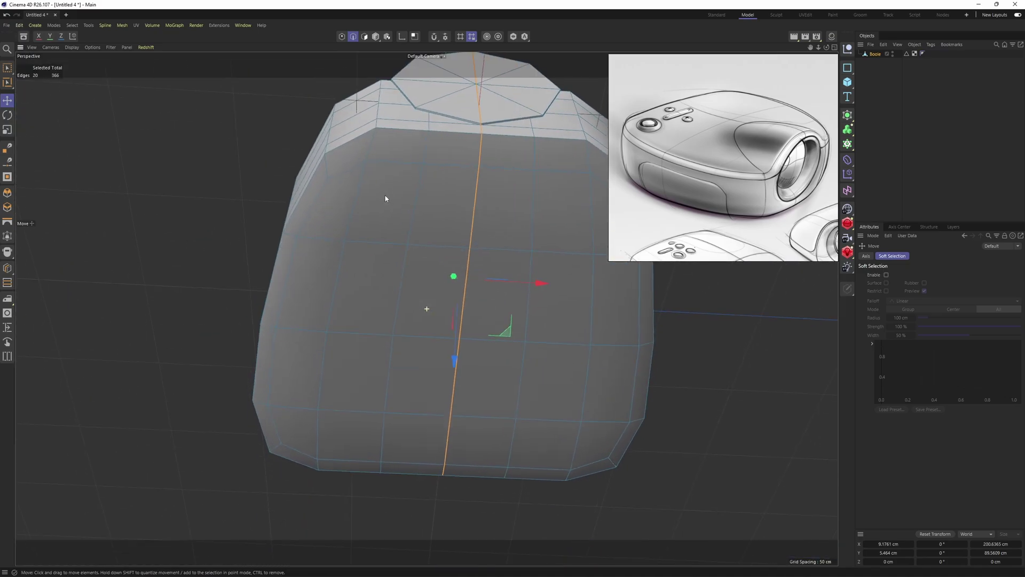
pyautogui.keyDown('alt'); pyautogui.moveTo(386, 199); pyautogui.dragTo(439, 406); pyautogui.keyUp('alt')
pyautogui.keyDown('alt'); pyautogui.moveTo(440, 409); pyautogui.dragTo(435, 367, button='right'); pyautogui.keyUp('alt')
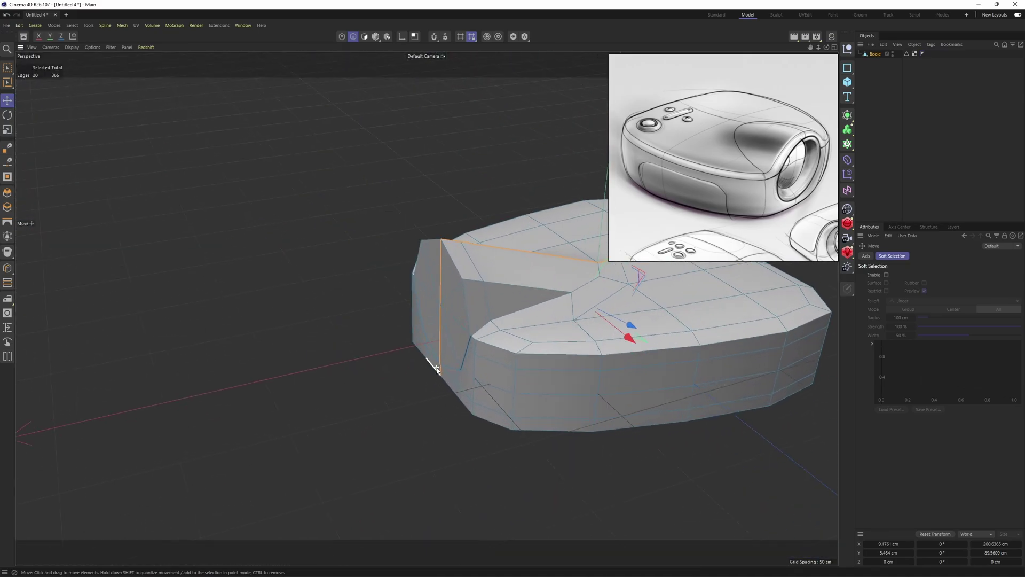
# Fill-select the polygons on one side of the centre loop and delete that half of the body
pyautogui.press('u')
pyautogui.press('f')
pyautogui.click(506, 242)
pyautogui.keyDown('alt'); pyautogui.moveTo(506, 242); pyautogui.dragTo(474, 318); pyautogui.keyUp('alt')
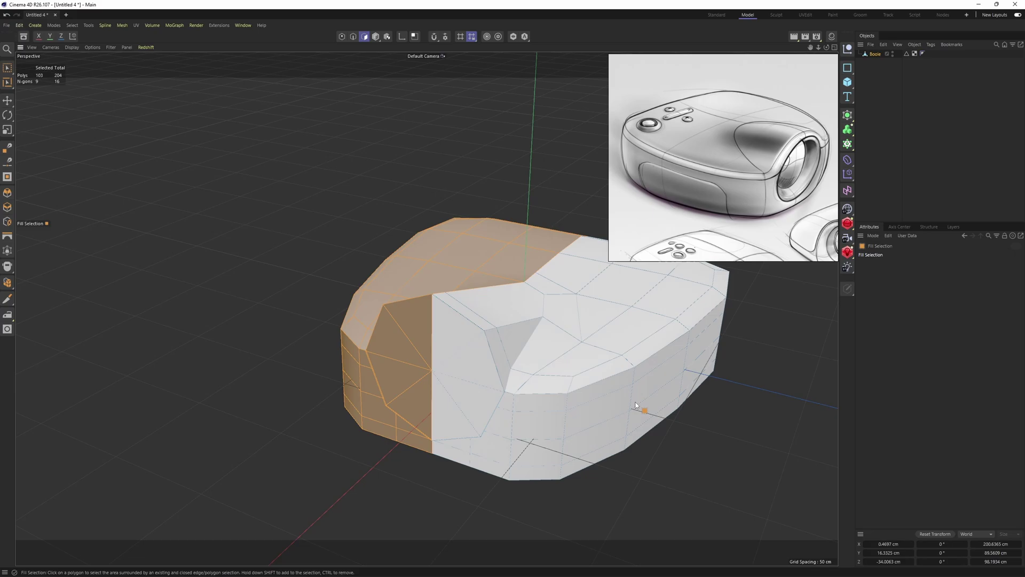
pyautogui.press('Delete')
pyautogui.keyDown('alt'); pyautogui.moveTo(542, 291); pyautogui.dragTo(478, 280, button='right'); pyautogui.keyUp('alt')
pyautogui.keyDown('alt'); pyautogui.moveTo(478, 280); pyautogui.dragTo(571, 272); pyautogui.keyUp('alt')
# Place the remaining half of the body in a Symmetry generator with the XY mirror plane
pyautogui.moveTo(847, 115); pyautogui.dragTo(889, 209)
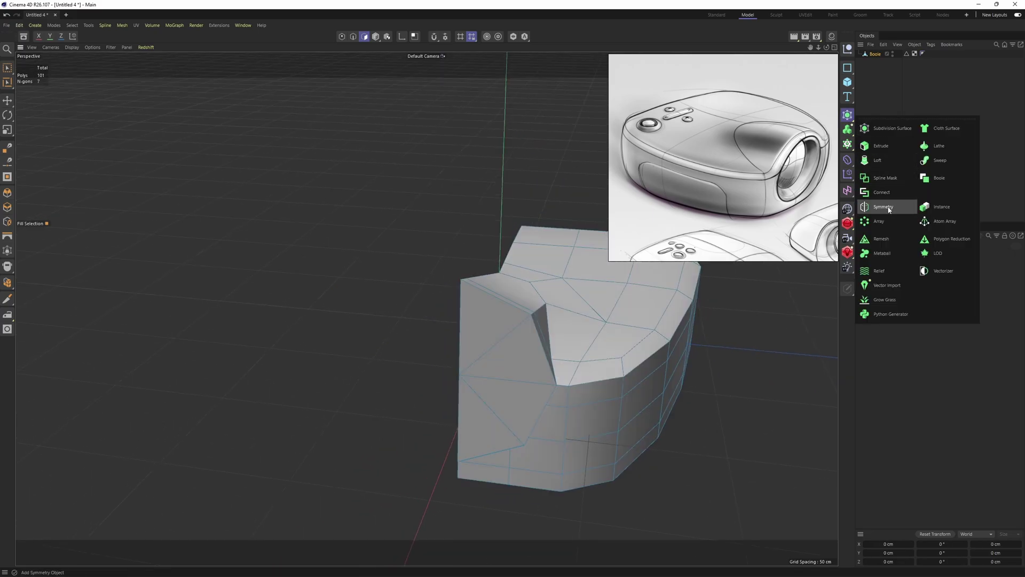
pyautogui.click(888, 208)
pyautogui.keyDown('alt'); pyautogui.moveTo(366, 338); pyautogui.dragTo(361, 395); pyautogui.keyUp('alt')
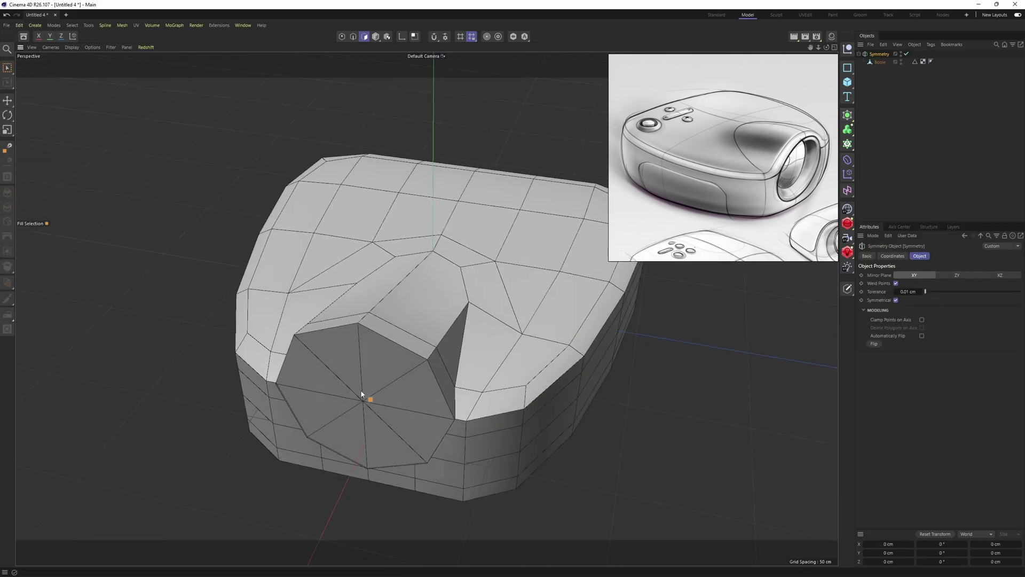
pyautogui.keyDown('alt'); pyautogui.moveTo(362, 394); pyautogui.dragTo(392, 382, button='right'); pyautogui.keyUp('alt')
# Slide the top body point beside the housing's side corner toward the rear along its edge by about 20.1%
pyautogui.click(880, 62)
pyautogui.press('Return')
pyautogui.rightClick(407, 260)
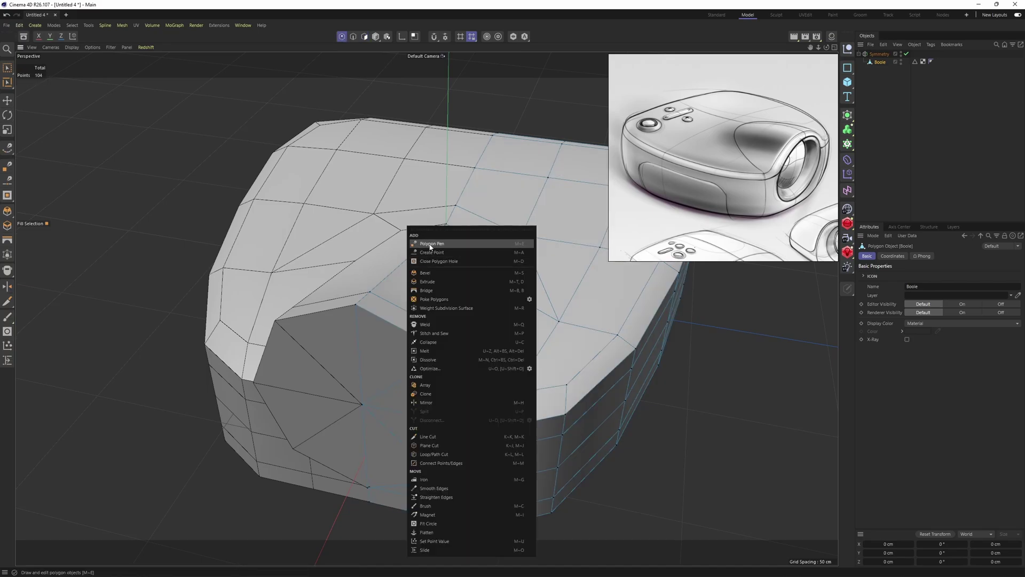
pyautogui.click(430, 246)
pyautogui.keyDown('alt'); pyautogui.moveTo(413, 272); pyautogui.dragTo(380, 297); pyautogui.keyUp('alt')
pyautogui.keyDown('alt'); pyautogui.moveTo(380, 296); pyautogui.dragTo(404, 274, button='right'); pyautogui.keyUp('alt')
pyautogui.keyDown('alt'); pyautogui.moveTo(404, 274); pyautogui.dragTo(416, 296); pyautogui.keyUp('alt')
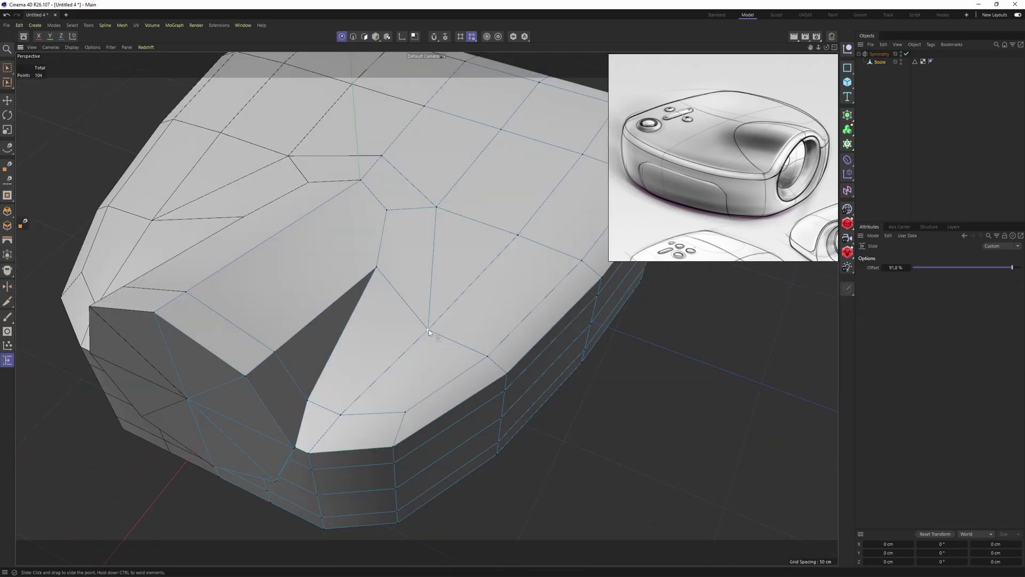
pyautogui.moveTo(429, 329); pyautogui.dragTo(439, 306)
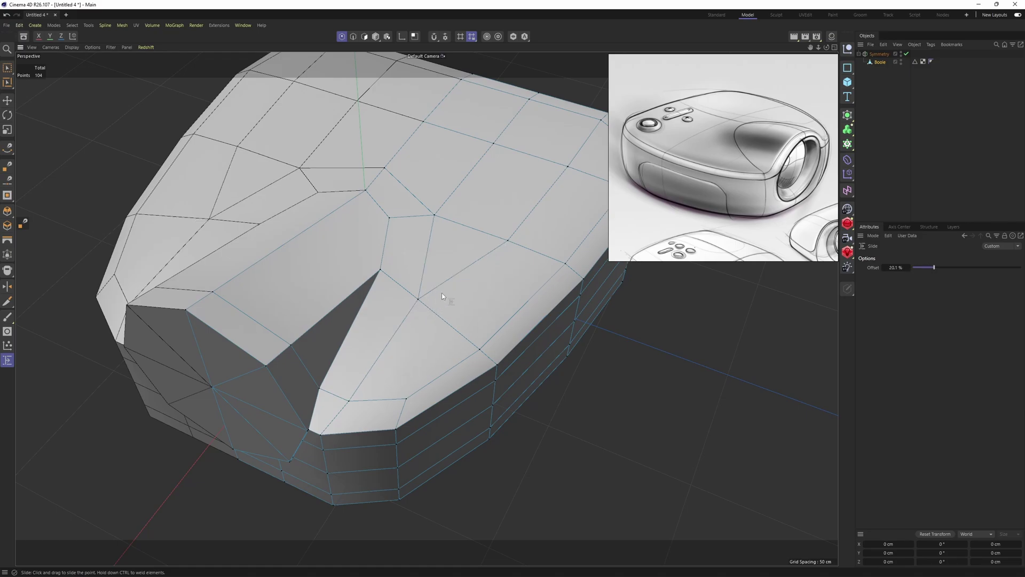
# Draw an edge row across the body's top with the Polygon Pen, turning near the front corner toward the lens housing
pyautogui.rightClick(472, 291)
pyautogui.click(497, 237)
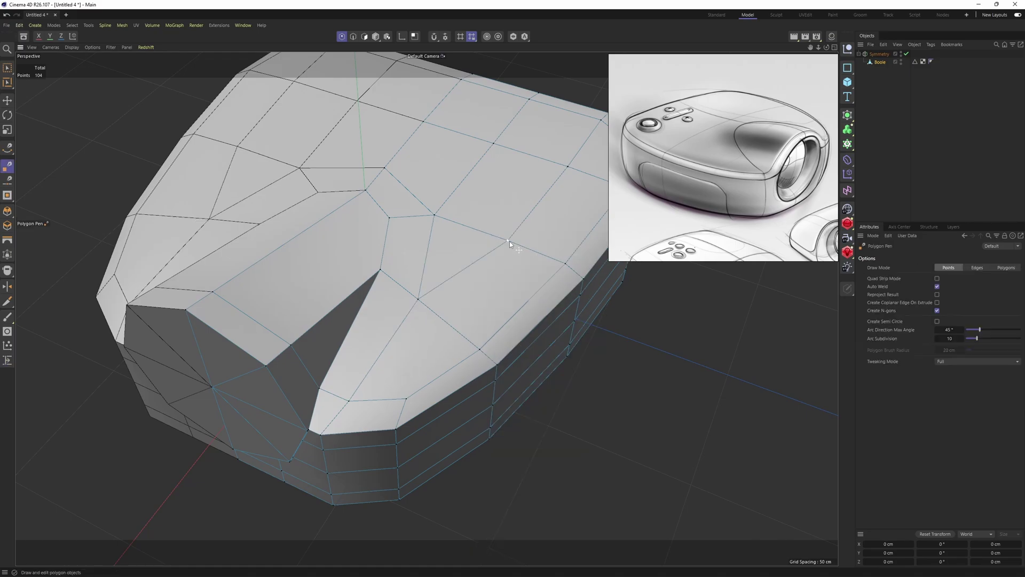
pyautogui.click(509, 242)
pyautogui.click(452, 325)
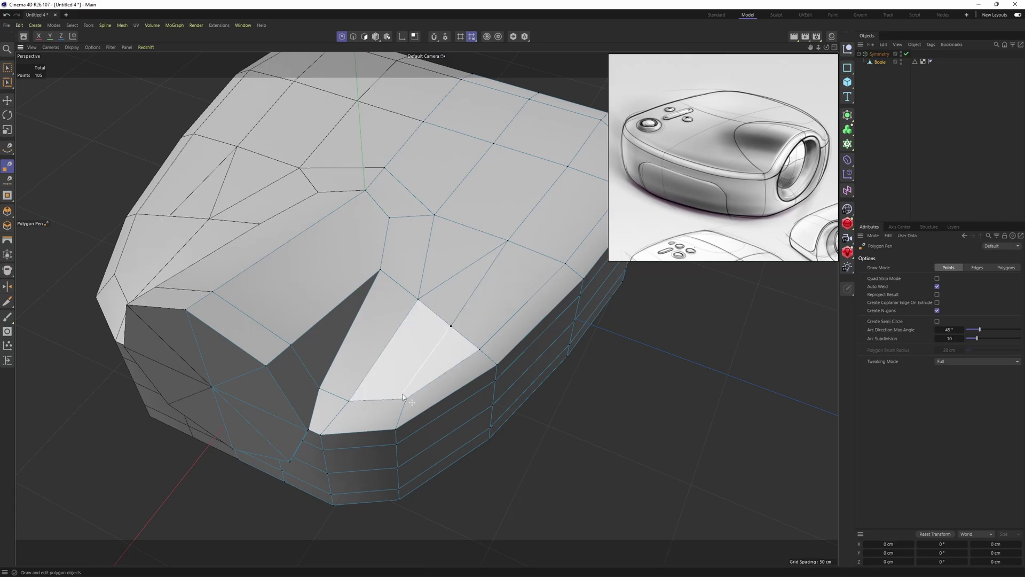
pyautogui.keyDown('alt'); pyautogui.moveTo(444, 318); pyautogui.dragTo(409, 380); pyautogui.keyUp('alt')
pyautogui.click(401, 379)
pyautogui.click(350, 363)
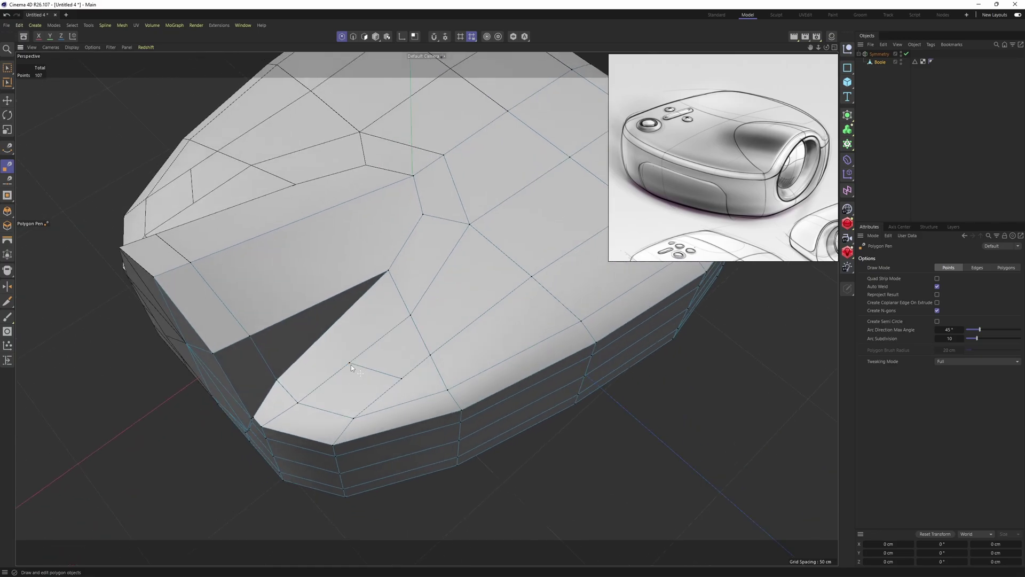
# Continue the edge row over the body's rim and across the lens housing's side up to its centre line
pyautogui.click(319, 340)
pyautogui.click(303, 312)
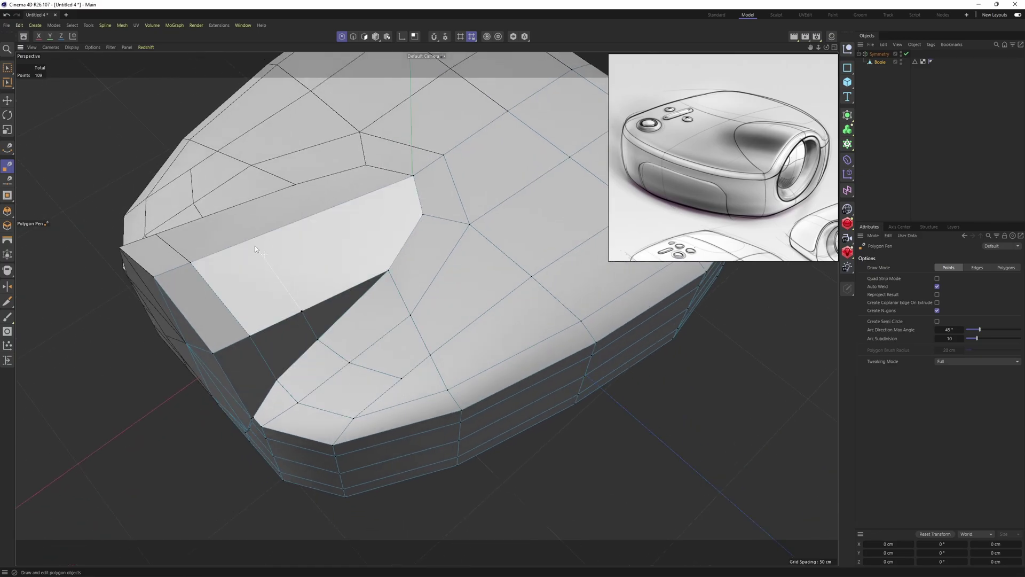
pyautogui.click(248, 240)
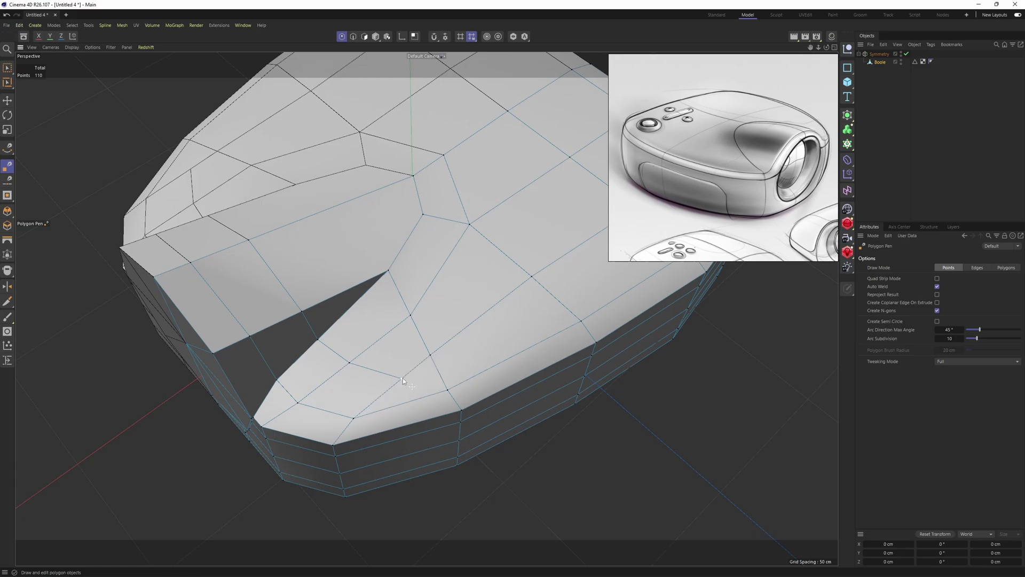
# Slide three points of the body's top edge rows beside the housing slightly toward the rear to even out the spacing
pyautogui.press('m')
pyautogui.press('o')
pyautogui.keyDown('alt'); pyautogui.moveTo(382, 376); pyautogui.dragTo(373, 375); pyautogui.keyUp('alt')
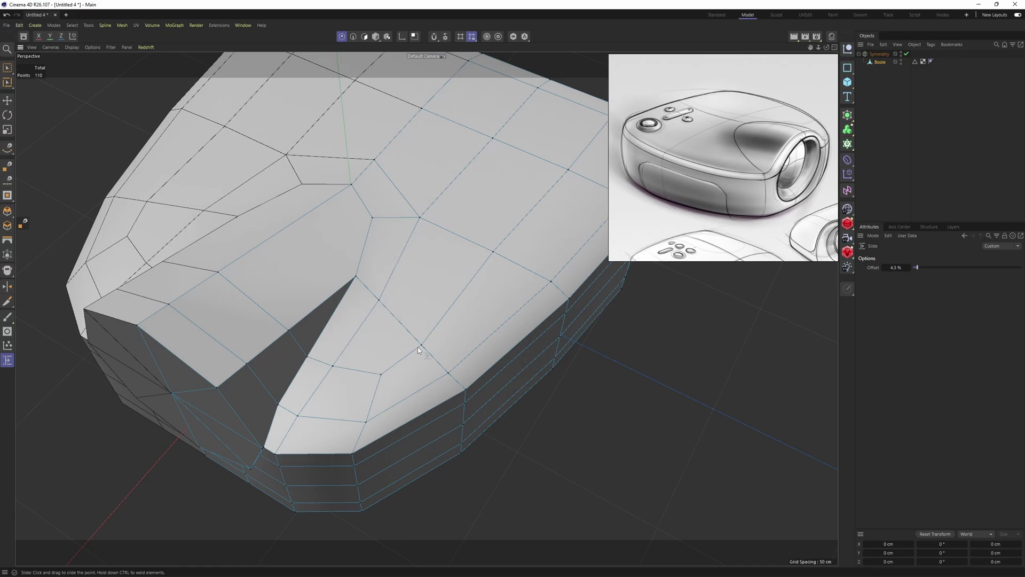
pyautogui.moveTo(423, 344); pyautogui.dragTo(434, 330)
pyautogui.moveTo(378, 299); pyautogui.dragTo(382, 292)
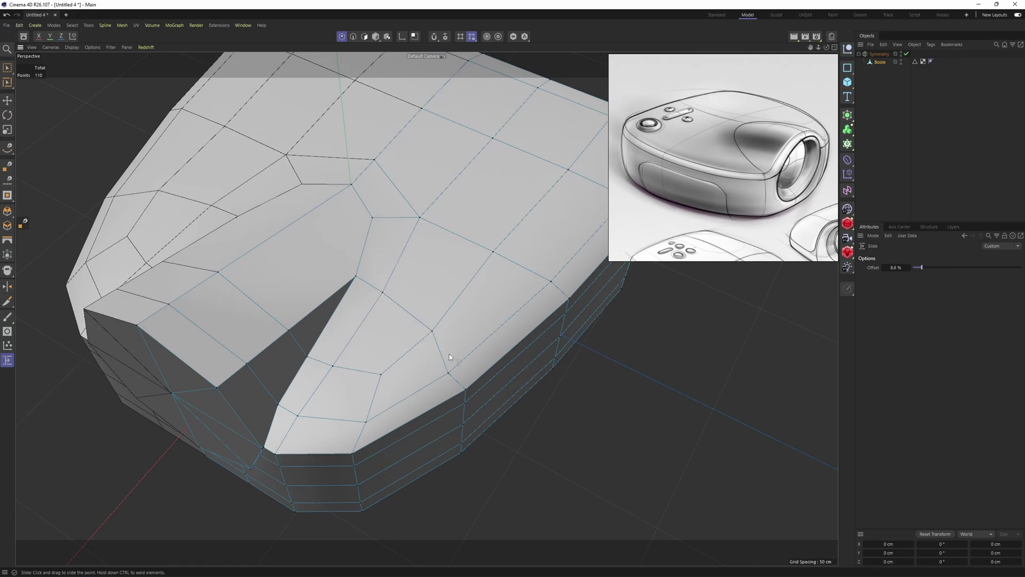
pyautogui.moveTo(448, 373); pyautogui.dragTo(455, 366)
# Try to cut a diagonal edge from the housing's rear tip to the rim of its side and link it to the rear seam
pyautogui.keyDown('alt'); pyautogui.moveTo(376, 323); pyautogui.dragTo(314, 329); pyautogui.keyUp('alt')
pyautogui.rightClick(417, 275)
pyautogui.click(442, 244)
pyautogui.click(442, 208)
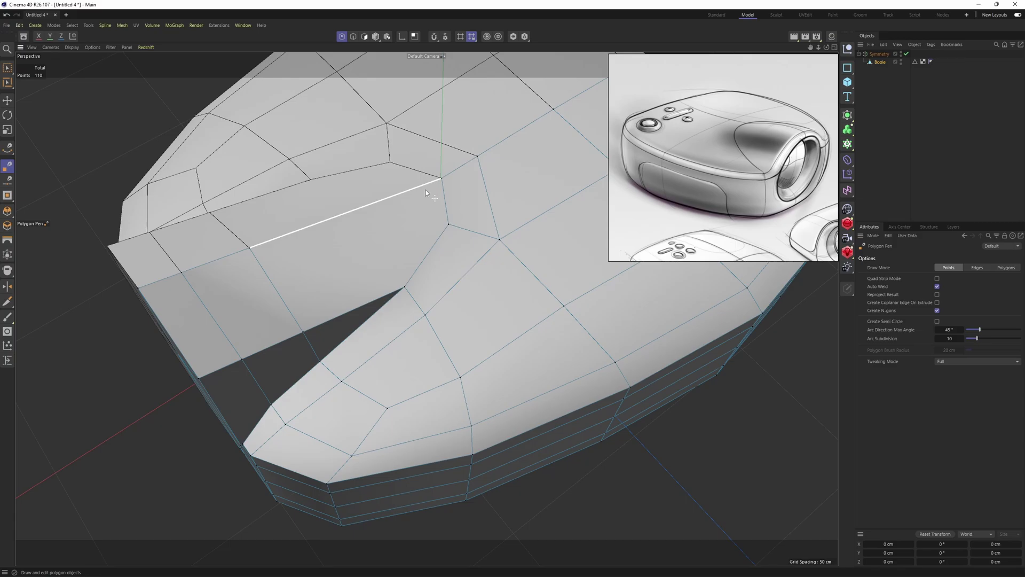
pyautogui.click(426, 185)
pyautogui.click(305, 331)
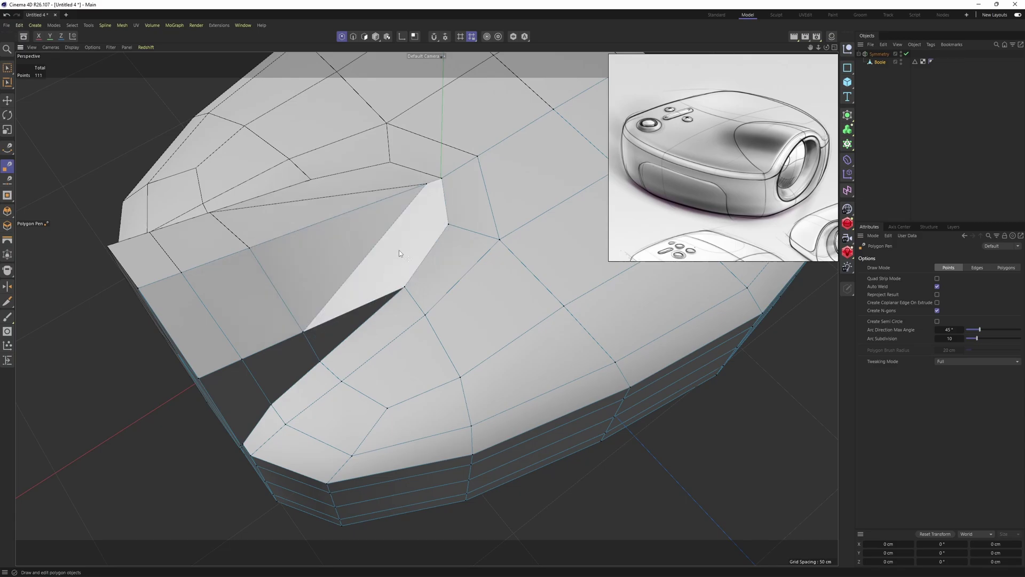
pyautogui.scroll(3, 395, 243)
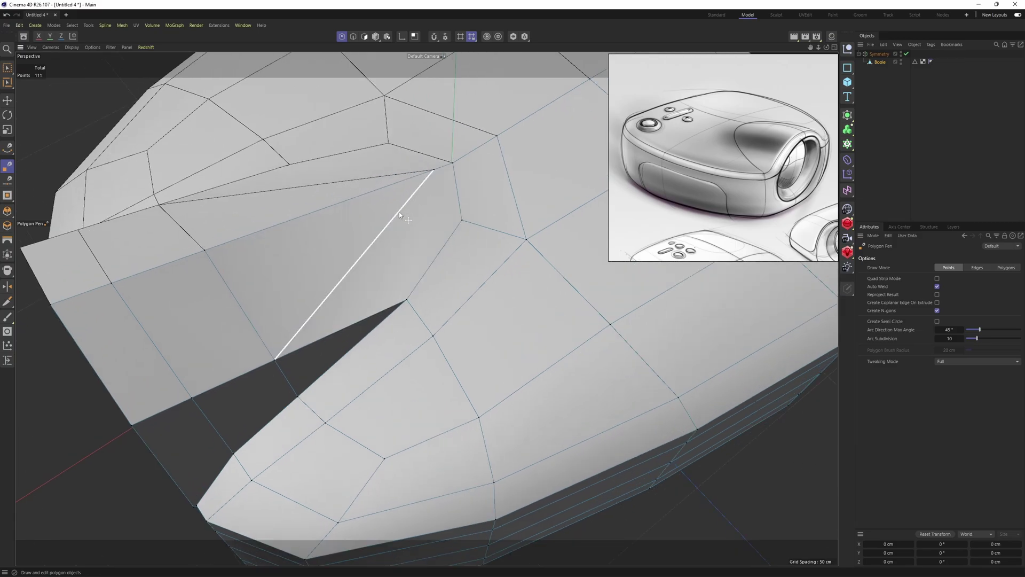
pyautogui.moveTo(399, 212); pyautogui.dragTo(462, 220)
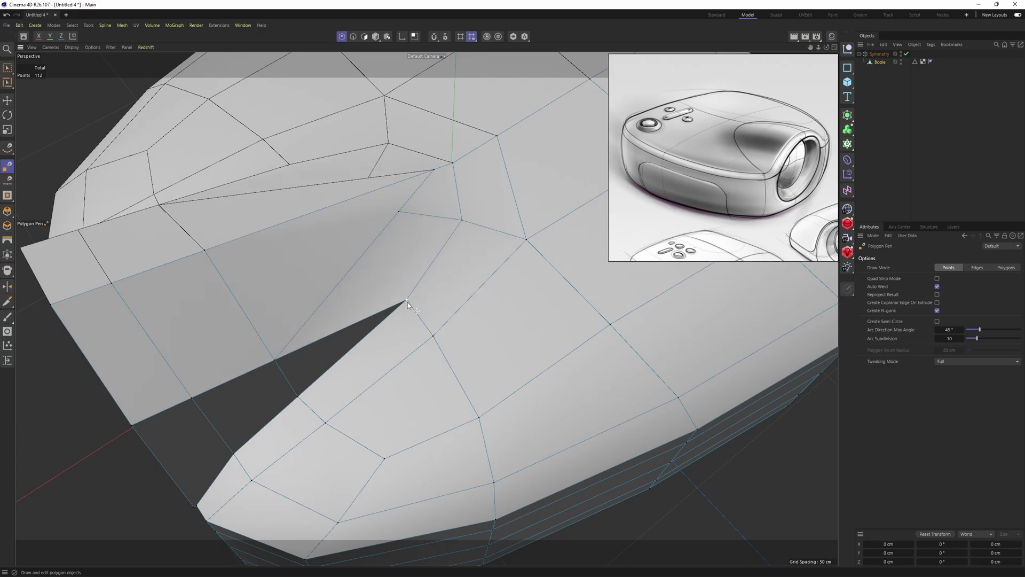
pyautogui.keyDown('alt'); pyautogui.moveTo(411, 278); pyautogui.dragTo(492, 300); pyautogui.keyUp('alt')
# Undo the trial cuts around the housing's rear tip
pyautogui.hotkey('ctrl', 'z')
pyautogui.hotkey('ctrl', 'z')
pyautogui.hotkey('ctrl', 'z')
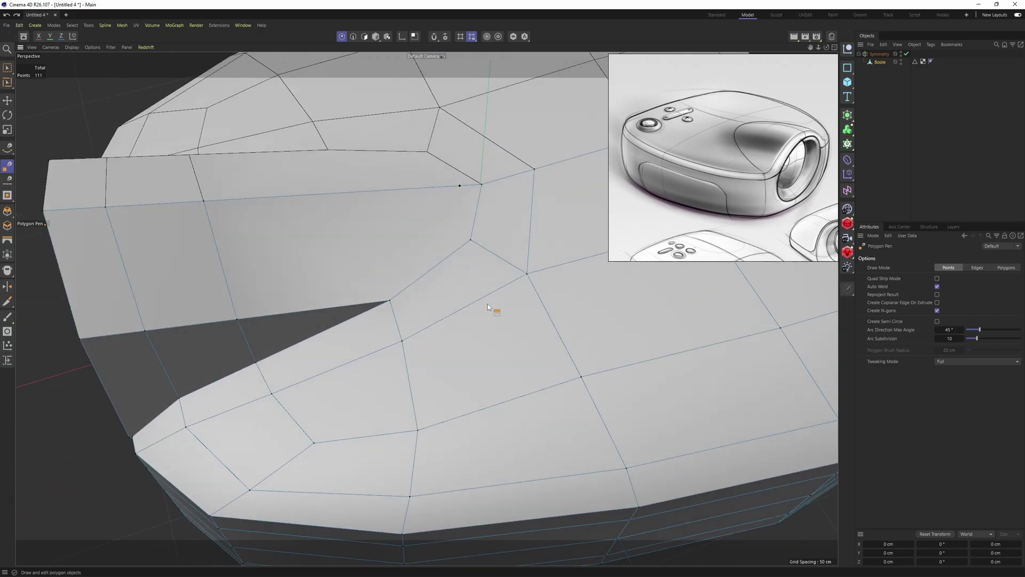
pyautogui.hotkey('ctrl', 'z')
# Cut an edge from the housing's side corner to its centre line and draw an edge row just inside the rear seam, linked to the seam point
pyautogui.keyDown('alt'); pyautogui.moveTo(414, 217); pyautogui.dragTo(246, 337); pyautogui.keyUp('alt')
pyautogui.click(352, 224)
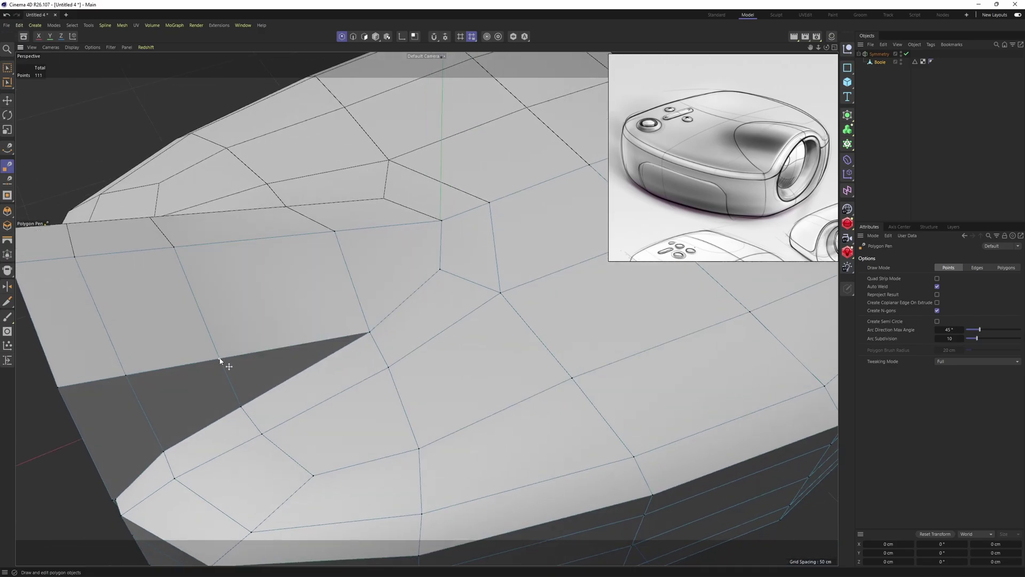
pyautogui.click(358, 300)
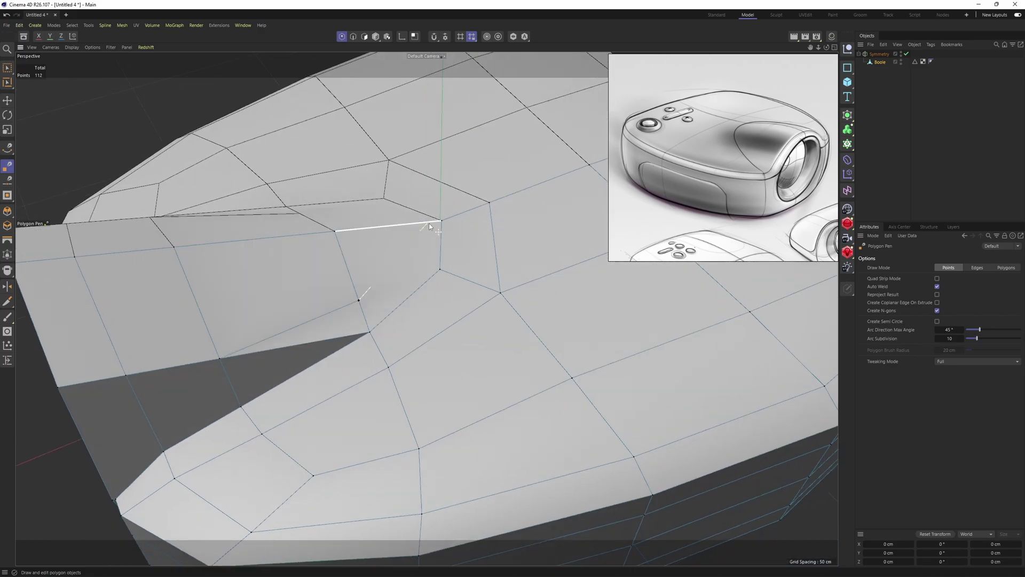
pyautogui.click(428, 223)
pyautogui.click(441, 269)
pyautogui.click(401, 255)
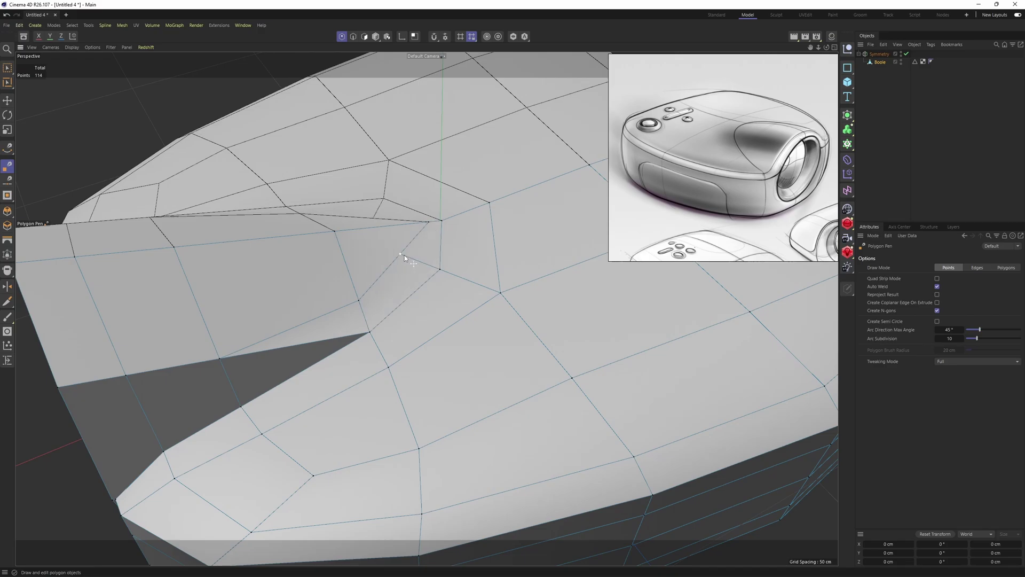
# Slide the points of the inner edge row around the housing's rear tip to space it evenly from the seam
pyautogui.rightClick(455, 267)
pyautogui.click(498, 550)
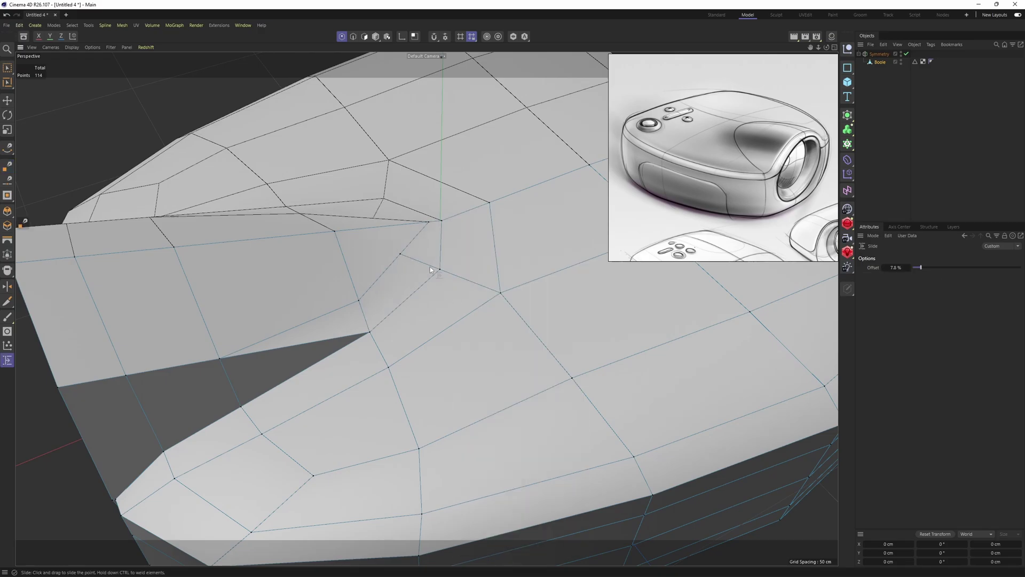
pyautogui.moveTo(401, 256); pyautogui.dragTo(454, 281)
pyautogui.moveTo(416, 209); pyautogui.dragTo(400, 216)
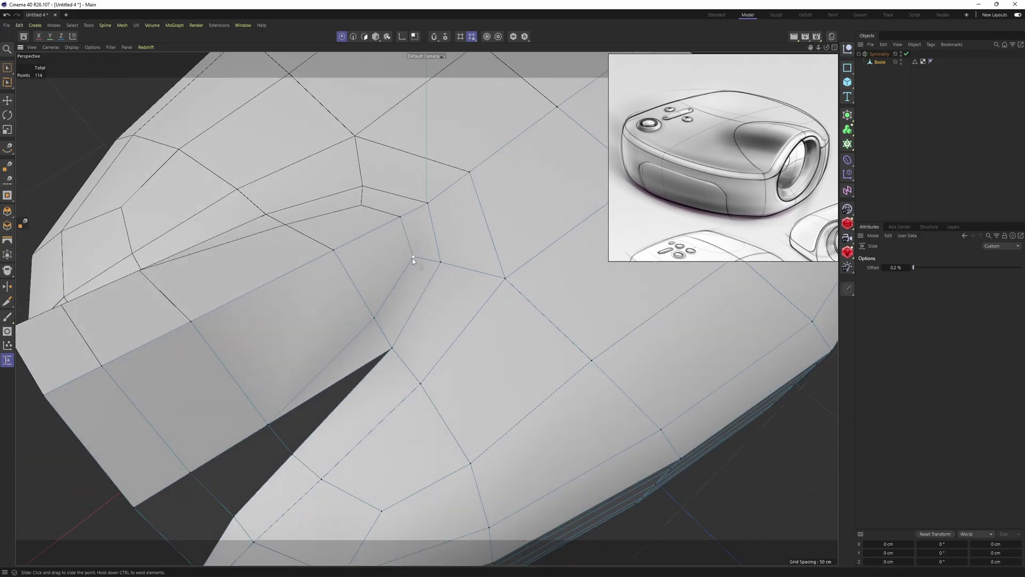
pyautogui.moveTo(413, 258); pyautogui.dragTo(407, 268)
pyautogui.moveTo(378, 320)
pyautogui.keyDown('alt'); pyautogui.mouseDown()
pyautogui.moveTo(382, 295)
pyautogui.moveTo(377, 322)
pyautogui.mouseUp(); pyautogui.keyUp('alt')
pyautogui.rightClick(399, 358)
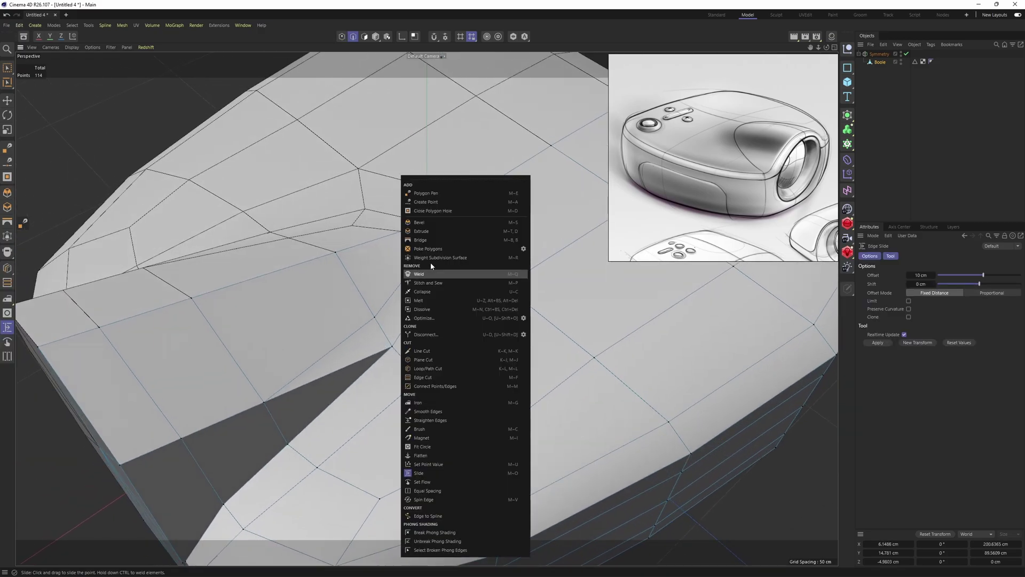
pyautogui.click(426, 194)
pyautogui.keyDown('alt'); pyautogui.moveTo(406, 288); pyautogui.dragTo(358, 342); pyautogui.keyUp('alt')
pyautogui.press('Return')
pyautogui.press('e')
pyautogui.press('m')
pyautogui.press('o')
# Weld the separate points at the upper end of the narrow gap between the housing's front and the body with the Polygon Pen
pyautogui.keyDown('alt'); pyautogui.moveTo(354, 357); pyautogui.dragTo(434, 328, button='right'); pyautogui.keyUp('alt')
pyautogui.rightClick(435, 325)
pyautogui.click(463, 243)
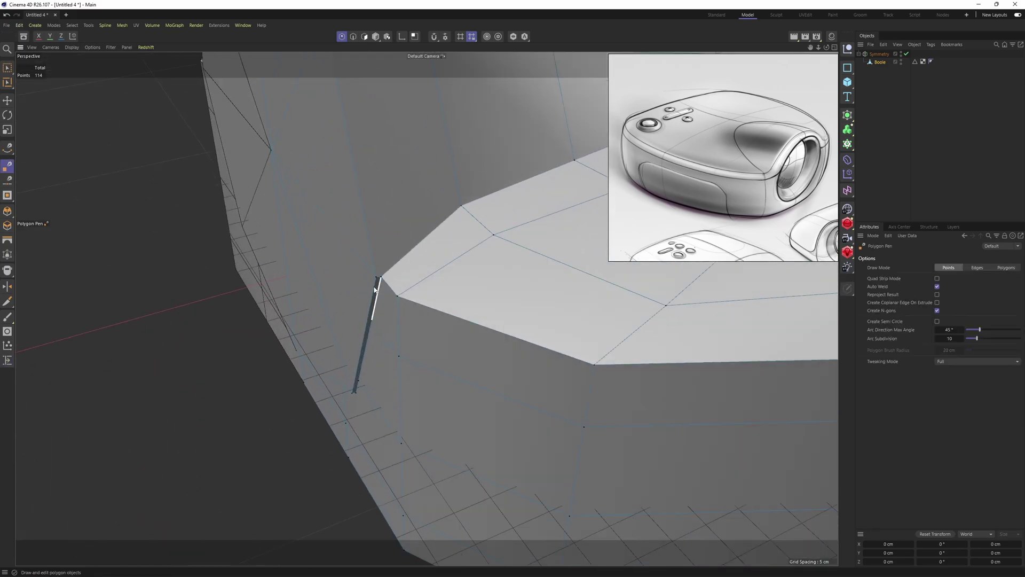
pyautogui.keyDown('alt'); pyautogui.moveTo(373, 285); pyautogui.dragTo(382, 269, button='right'); pyautogui.keyUp('alt')
pyautogui.keyDown('alt'); pyautogui.moveTo(382, 269); pyautogui.dragTo(391, 278); pyautogui.keyUp('alt')
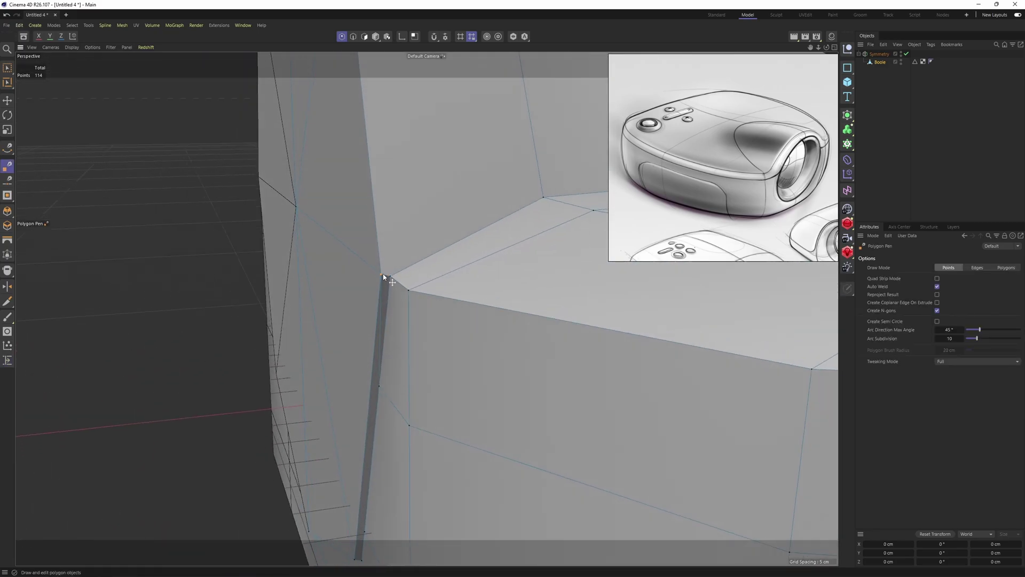
pyautogui.keyDown('alt'); pyautogui.moveTo(383, 274); pyautogui.dragTo(396, 211, button='middle'); pyautogui.keyUp('alt')
pyautogui.moveTo(404, 215); pyautogui.dragTo(394, 212)
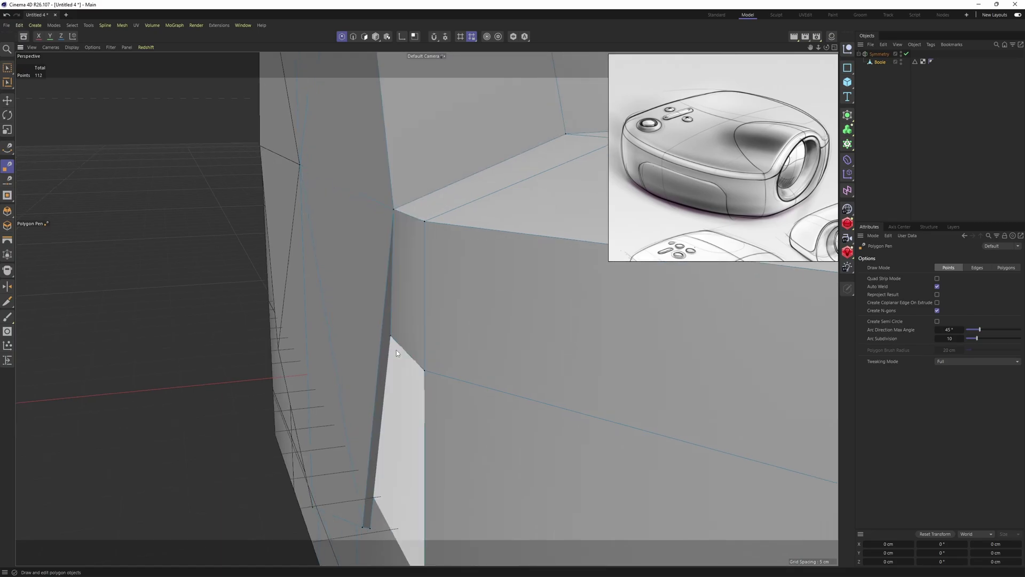
# Weld the remaining separate points along the lower part of the gap between the housing's front and the body
pyautogui.keyDown('alt'); pyautogui.moveTo(397, 350); pyautogui.dragTo(450, 261); pyautogui.keyUp('alt')
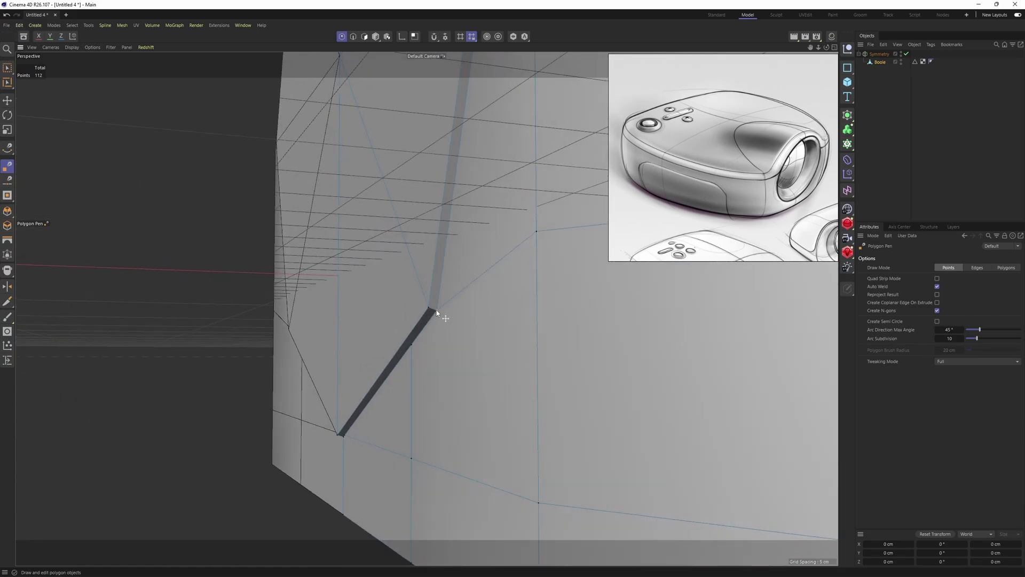
pyautogui.keyDown('alt'); pyautogui.moveTo(437, 312); pyautogui.dragTo(409, 360); pyautogui.keyUp('alt')
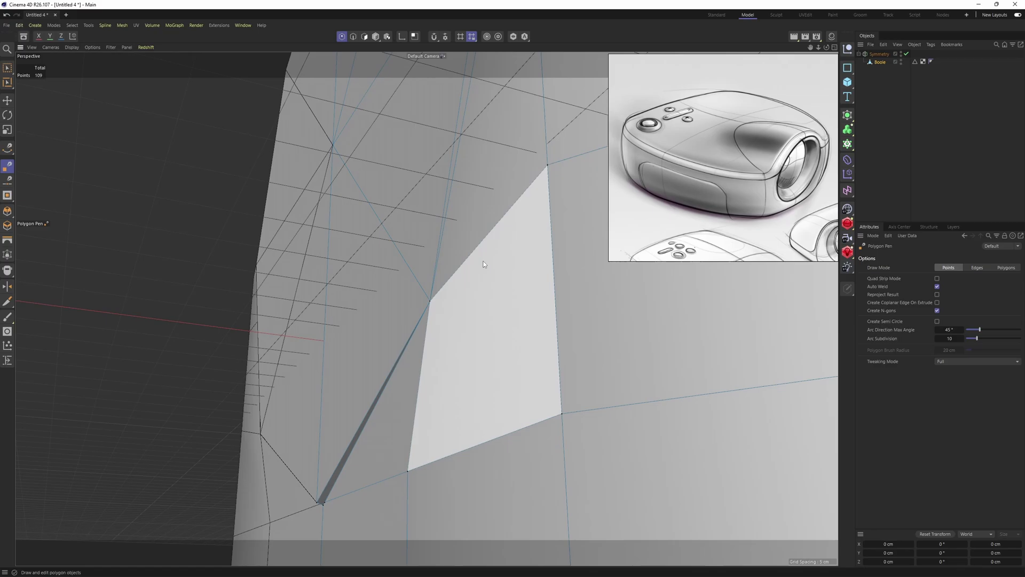
pyautogui.keyDown('alt'); pyautogui.moveTo(484, 264); pyautogui.dragTo(299, 359); pyautogui.keyUp('alt')
pyautogui.scroll(4, 392, 286)
pyautogui.scroll(-4, 372, 308)
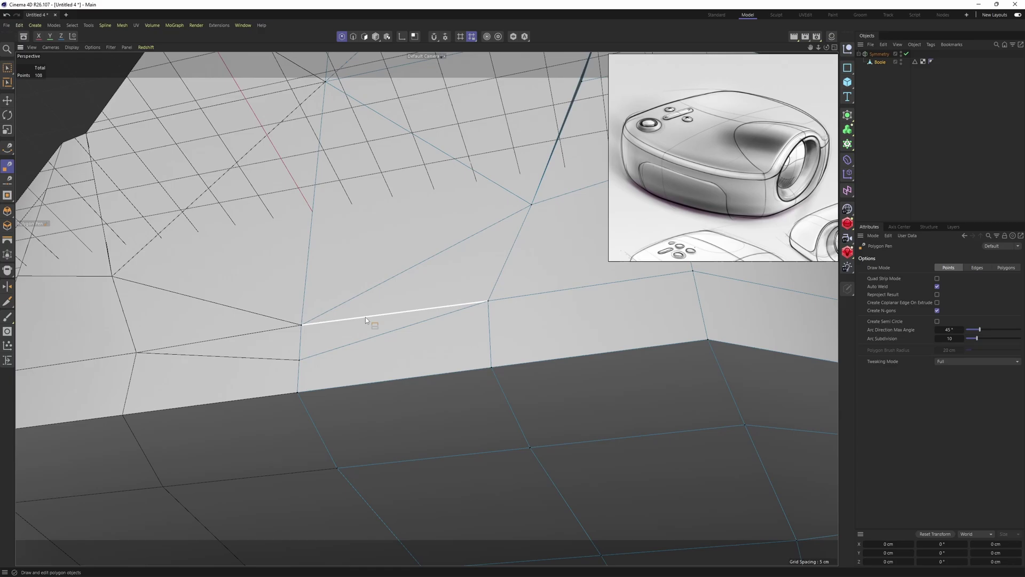
# Dissolve the surplus edge on the body's front below the lens housing
pyautogui.keyDown('alt'); pyautogui.moveTo(365, 319); pyautogui.dragTo(347, 279); pyautogui.keyUp('alt')
pyautogui.press('Return')
pyautogui.press('e')
pyautogui.doubleClick(347, 278)
pyautogui.moveTo(352, 276)
pyautogui.keyDown('alt'); pyautogui.mouseDown(button='right')
pyautogui.moveTo(345, 342)
pyautogui.moveTo(356, 282)
pyautogui.mouseUp(button='right'); pyautogui.keyUp('alt')
pyautogui.keyDown('alt'); pyautogui.moveTo(357, 283); pyautogui.dragTo(357, 294); pyautogui.keyUp('alt')
pyautogui.keyDown('alt'); pyautogui.moveTo(309, 215); pyautogui.dragTo(401, 318); pyautogui.keyUp('alt')
pyautogui.keyDown('alt'); pyautogui.moveTo(437, 295); pyautogui.dragTo(380, 307, button='right'); pyautogui.keyUp('alt')
pyautogui.hotkey('ctrl', 'BackSpace')
pyautogui.keyDown('alt'); pyautogui.moveTo(379, 306); pyautogui.dragTo(427, 316); pyautogui.keyUp('alt')
pyautogui.keyDown('alt'); pyautogui.moveTo(428, 316); pyautogui.dragTo(390, 339, button='right'); pyautogui.keyUp('alt')
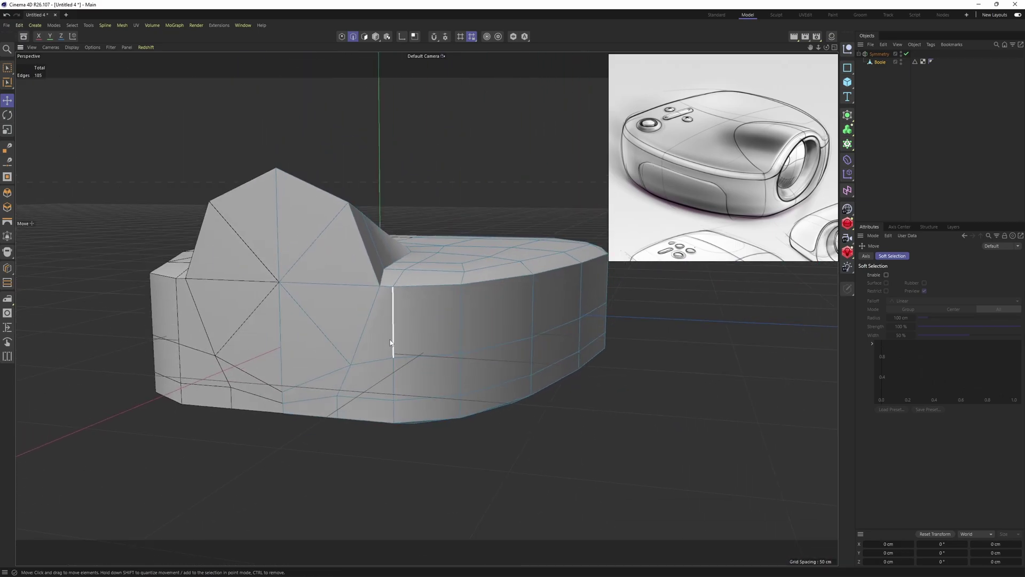
# Inset the four faces of the housing's front half toward the centre line, with the modeling axis X set to 100 %
pyautogui.press('Return')
pyautogui.doubleClick(294, 235)
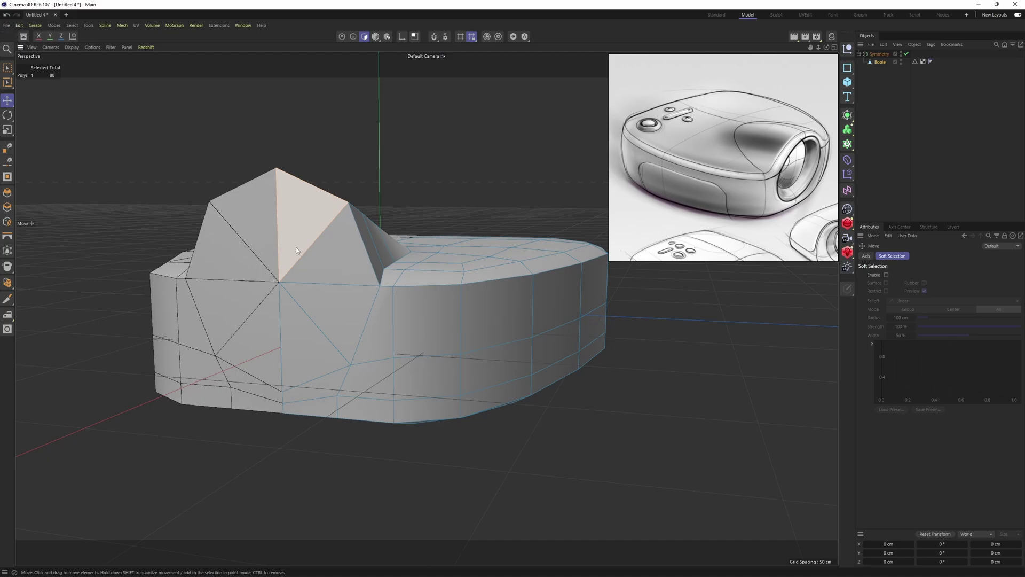
pyautogui.keyDown('alt'); pyautogui.moveTo(294, 235); pyautogui.dragTo(332, 257); pyautogui.keyUp('alt')
pyautogui.keyDown('alt'); pyautogui.moveTo(332, 256); pyautogui.dragTo(379, 289, button='middle'); pyautogui.keyUp('alt')
pyautogui.keyDown('alt'); pyautogui.moveTo(379, 289); pyautogui.dragTo(373, 289, button='right'); pyautogui.keyUp('alt')
pyautogui.keyDown('alt'); pyautogui.moveTo(373, 290); pyautogui.dragTo(348, 266); pyautogui.keyUp('alt')
pyautogui.press('t')
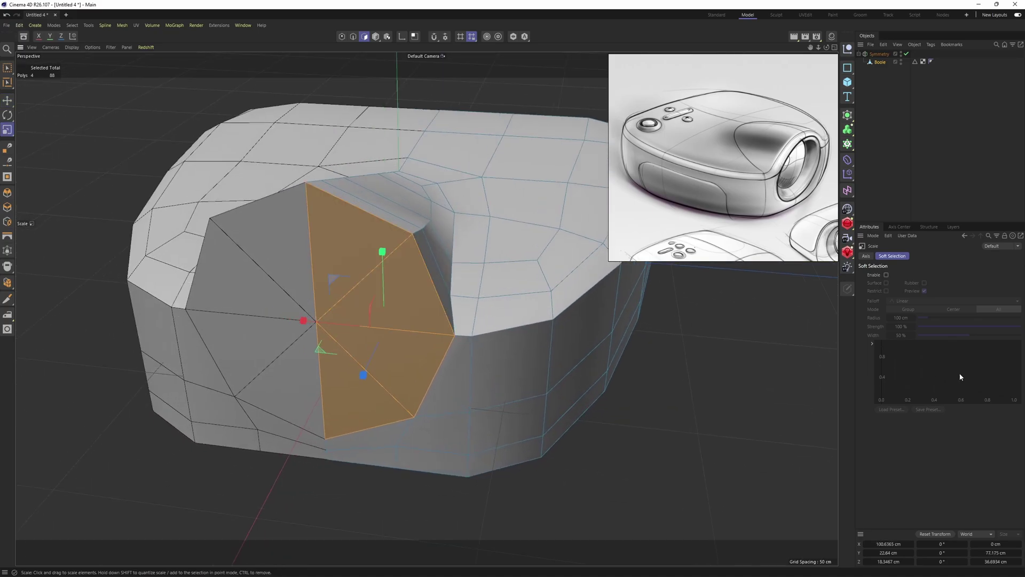
pyautogui.click(866, 256)
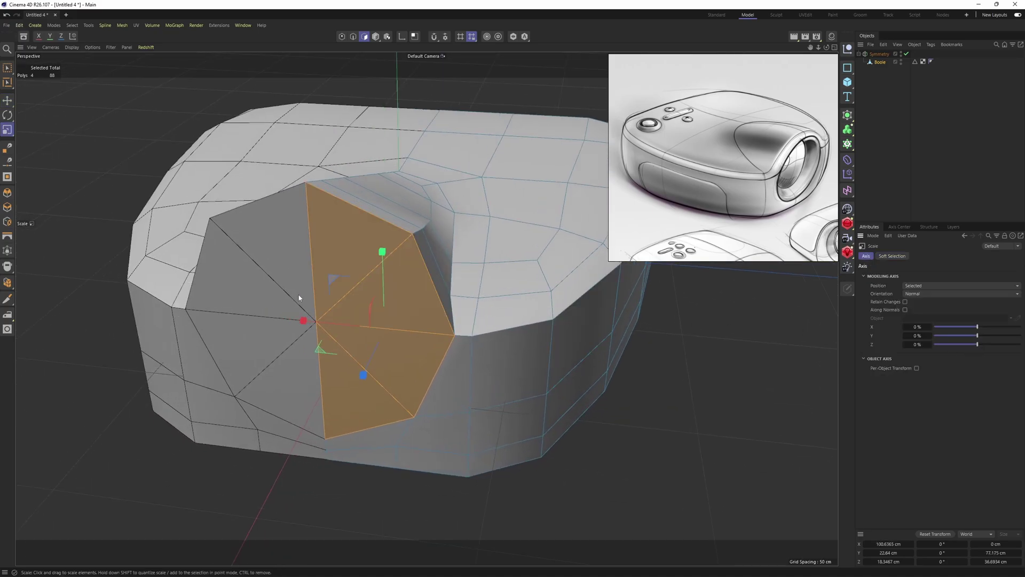
pyautogui.moveTo(984, 327); pyautogui.dragTo(1023, 328)
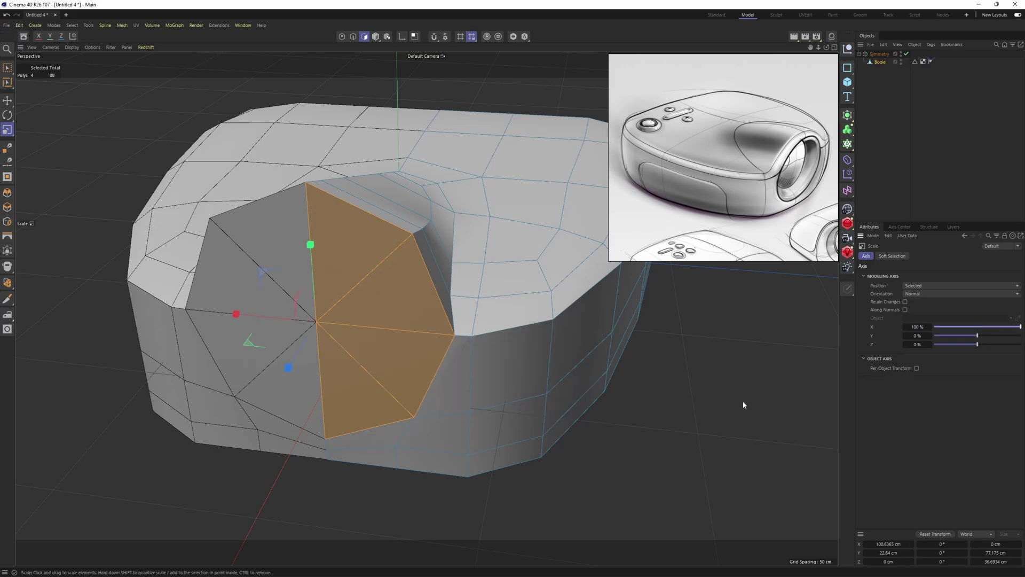
pyautogui.moveTo(737, 430); pyautogui.dragTo(646, 428)
# Extrude the inset faces back into the housing and delete the walls formed along the centre line
pyautogui.keyDown('alt'); pyautogui.moveTo(574, 380); pyautogui.dragTo(311, 326); pyautogui.keyUp('alt')
pyautogui.press('e')
pyautogui.hotkey('ctrl', 'z')
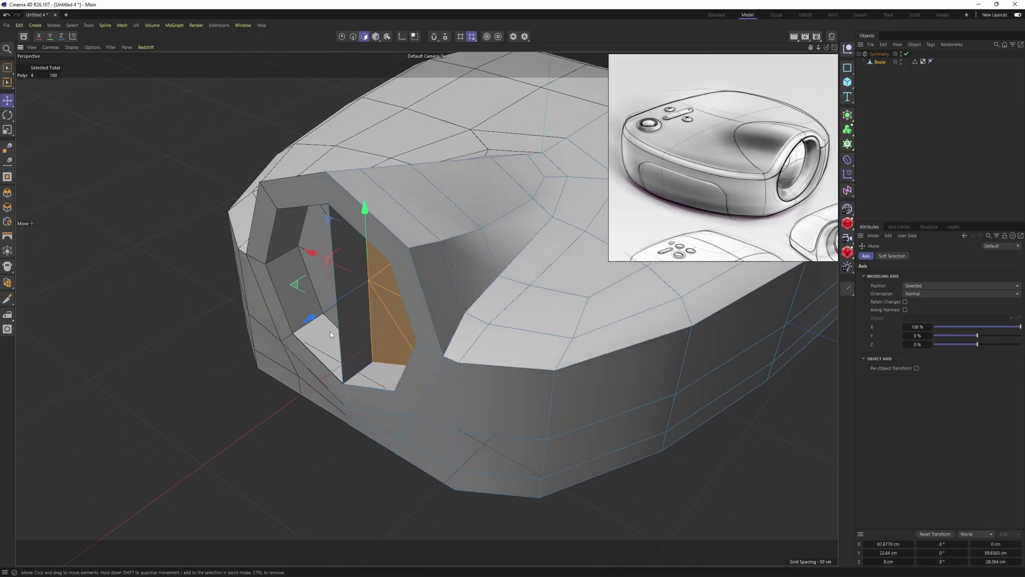
pyautogui.press('Delete')
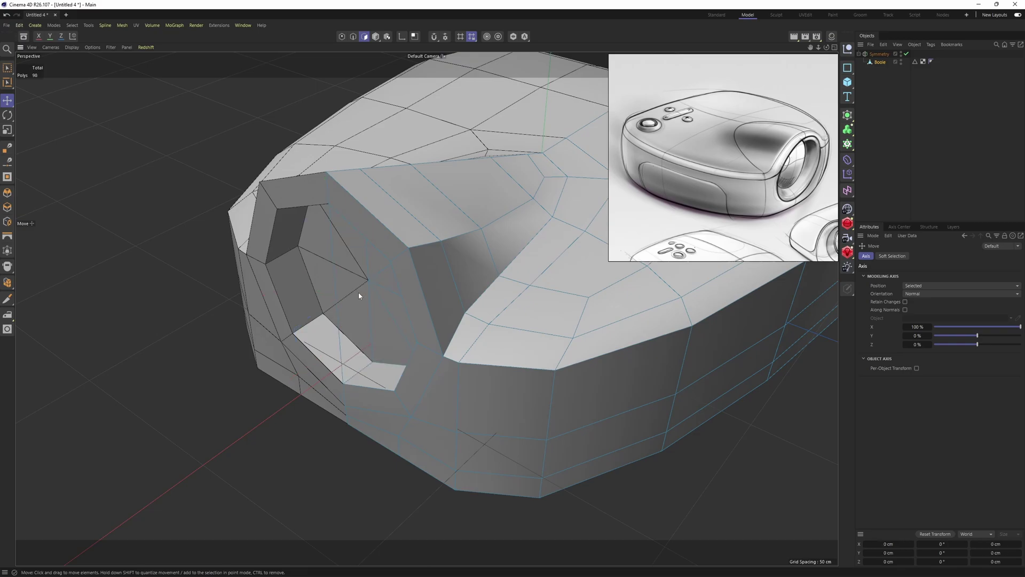
# Delete the two leftover vertical edges crossing the lens opening on the centre line
pyautogui.scroll(5, 331, 271)
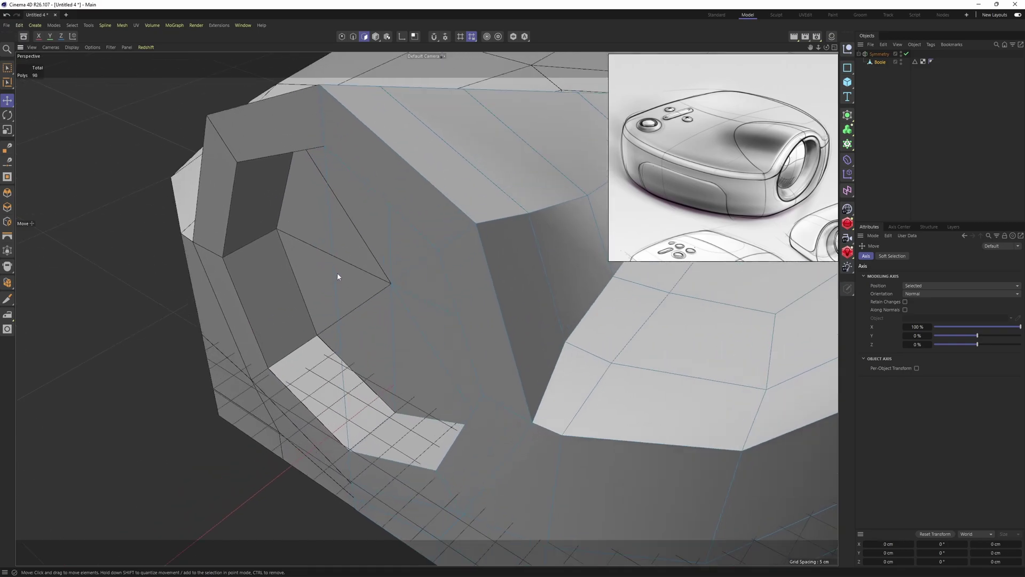
pyautogui.press('Return')
pyautogui.click(336, 277)
pyautogui.keyDown('shift'); pyautogui.click(341, 332); pyautogui.keyUp('shift')
pyautogui.scroll(-2, 350, 320)
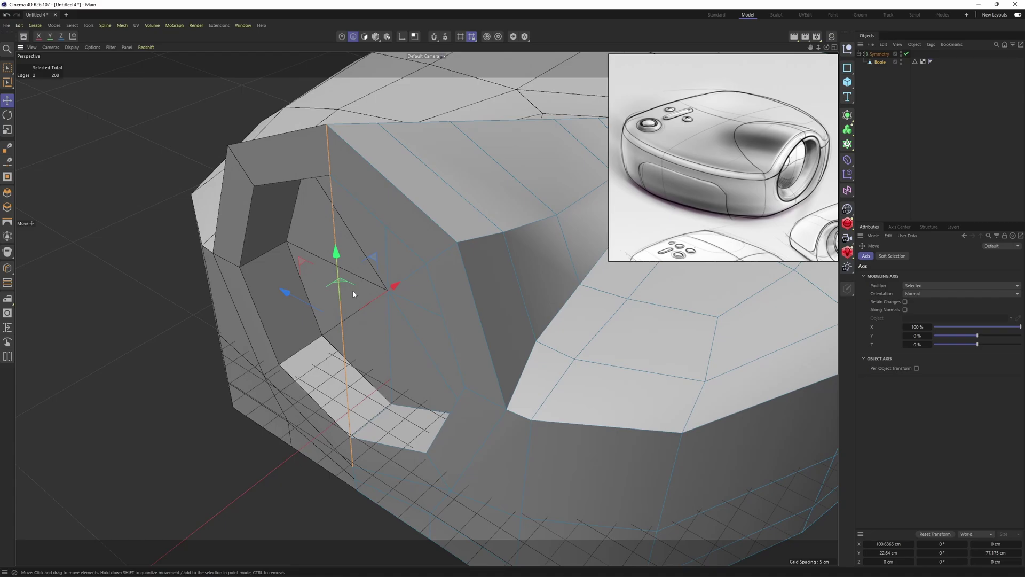
pyautogui.scroll(-1, 353, 293)
pyautogui.press('Delete')
pyautogui.scroll(-3, 392, 239)
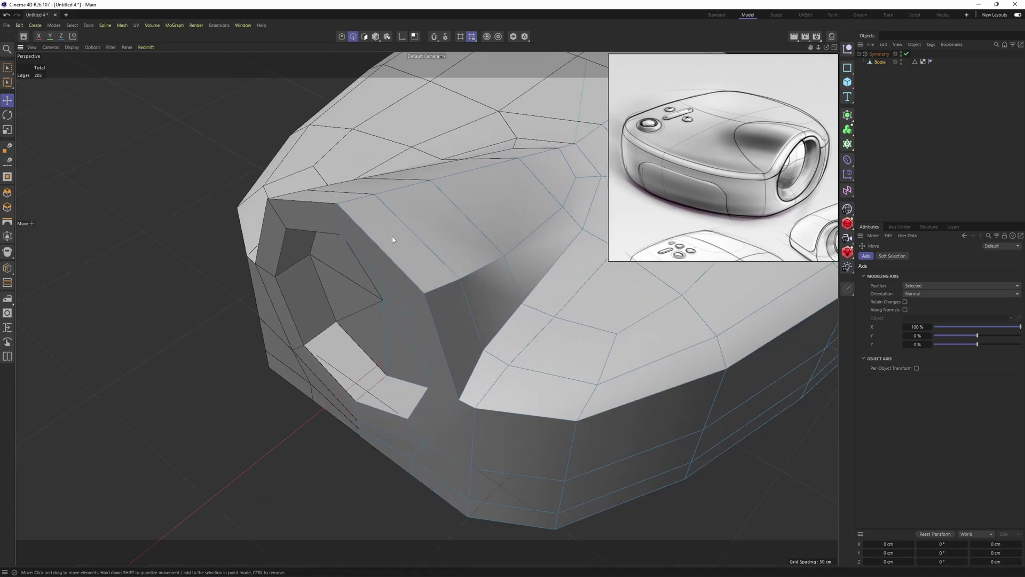
# Delete the four triangular faces that close the inner end of the lens opening
pyautogui.scroll(-3, 392, 236)
pyautogui.keyDown('alt'); pyautogui.moveTo(352, 283); pyautogui.dragTo(419, 263); pyautogui.keyUp('alt')
pyautogui.press('Return')
pyautogui.click(406, 248)
pyautogui.keyDown('shift'); pyautogui.click(434, 269); pyautogui.keyUp('shift')
pyautogui.keyDown('shift'); pyautogui.click(433, 303); pyautogui.keyUp('shift')
pyautogui.keyDown('shift'); pyautogui.click(409, 326); pyautogui.keyUp('shift')
pyautogui.press('Delete')
# Slide the points and edges on the body's front below the lens opening to even out the layout
pyautogui.keyDown('alt'); pyautogui.moveTo(419, 304); pyautogui.dragTo(428, 401); pyautogui.keyUp('alt')
pyautogui.press('Return')
pyautogui.keyDown('alt'); pyautogui.moveTo(418, 441); pyautogui.dragTo(353, 395); pyautogui.keyUp('alt')
pyautogui.press('m')
pyautogui.press('o')
pyautogui.moveTo(352, 368); pyautogui.dragTo(387, 388)
pyautogui.press('Return')
pyautogui.press('e')
pyautogui.click(392, 347)
pyautogui.press('m')
pyautogui.press('o')
pyautogui.click(993, 150)
pyautogui.keyDown('alt'); pyautogui.moveTo(374, 299); pyautogui.dragTo(410, 337); pyautogui.keyUp('alt')
# Apply Equal Spacing to the middle edge loop around the body's side and slide the loop near its bottom edge
pyautogui.click(880, 62)
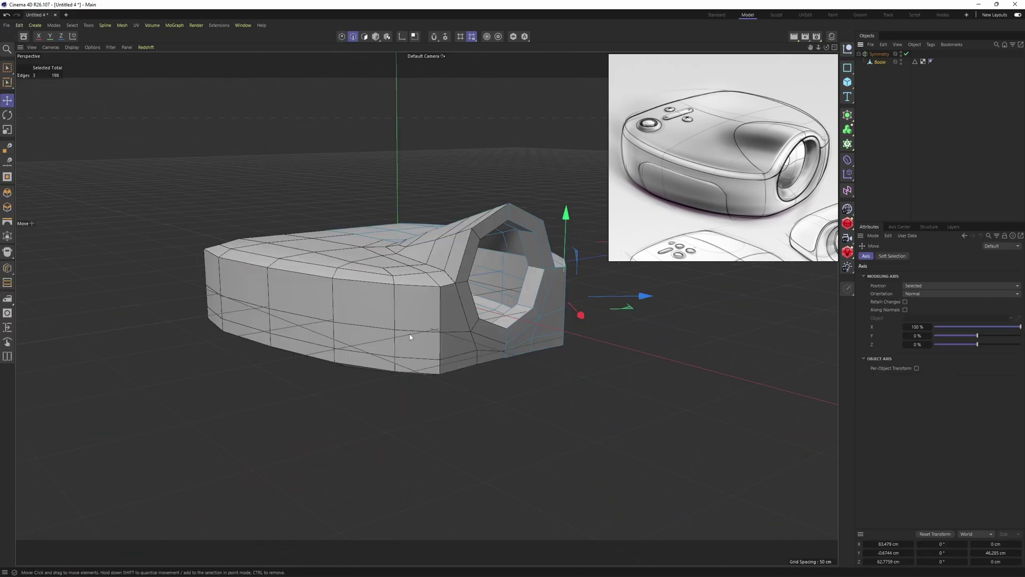
pyautogui.doubleClick(506, 343)
pyautogui.keyDown('alt'); pyautogui.moveTo(543, 315); pyautogui.dragTo(475, 383); pyautogui.keyUp('alt')
pyautogui.doubleClick(367, 352)
pyautogui.rightClick(458, 396)
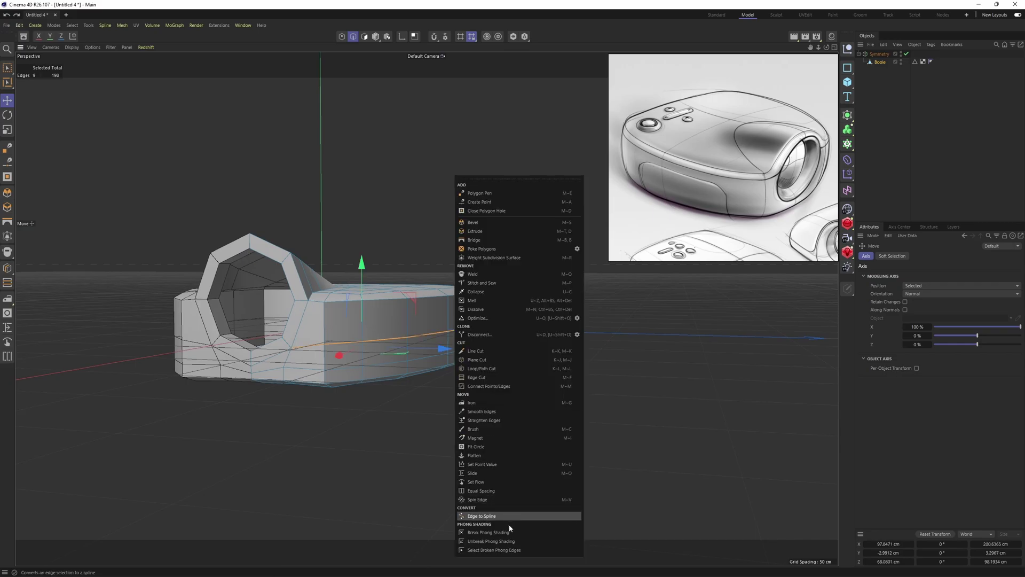
pyautogui.click(483, 492)
pyautogui.moveTo(324, 381)
pyautogui.mouseDown()
pyautogui.moveTo(335, 381)
pyautogui.moveTo(321, 367)
pyautogui.mouseUp()
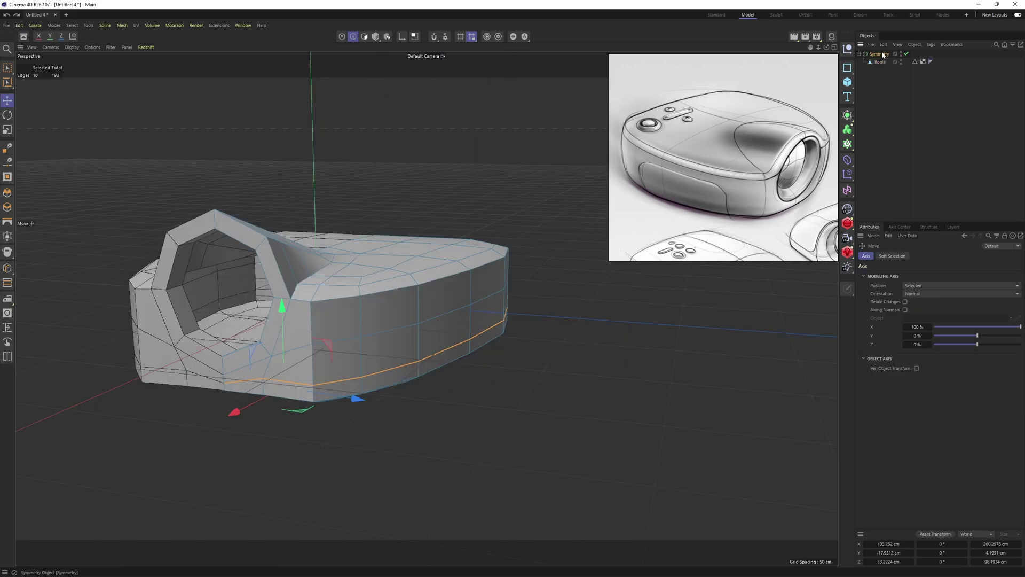
# Add a Subdivision Surface as parent of the Symmetry object, check the smoothed body and switch the smoothing off for editing
pyautogui.click(881, 54)
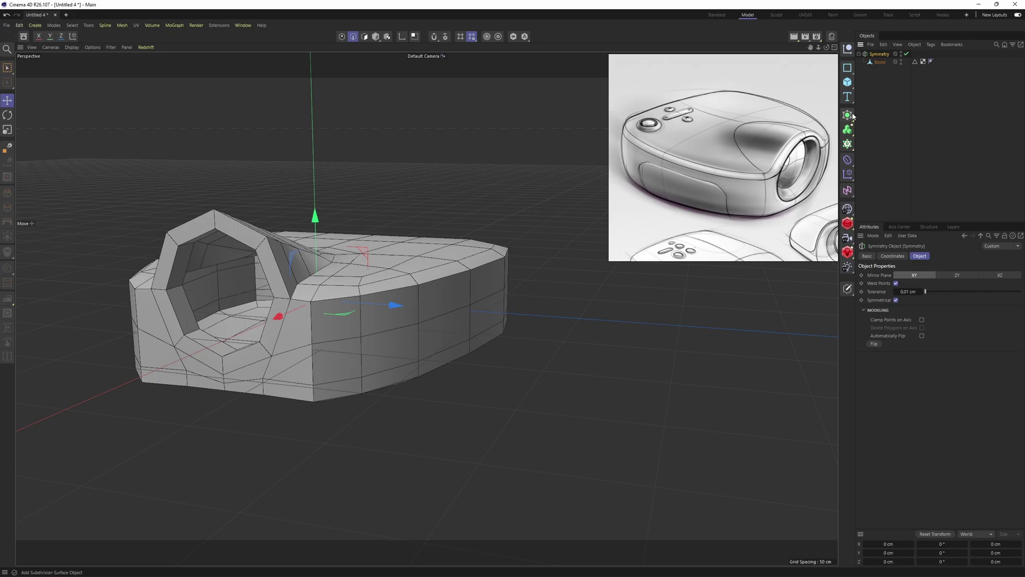
pyautogui.keyDown('alt'); pyautogui.click(847, 115); pyautogui.keyUp('alt')
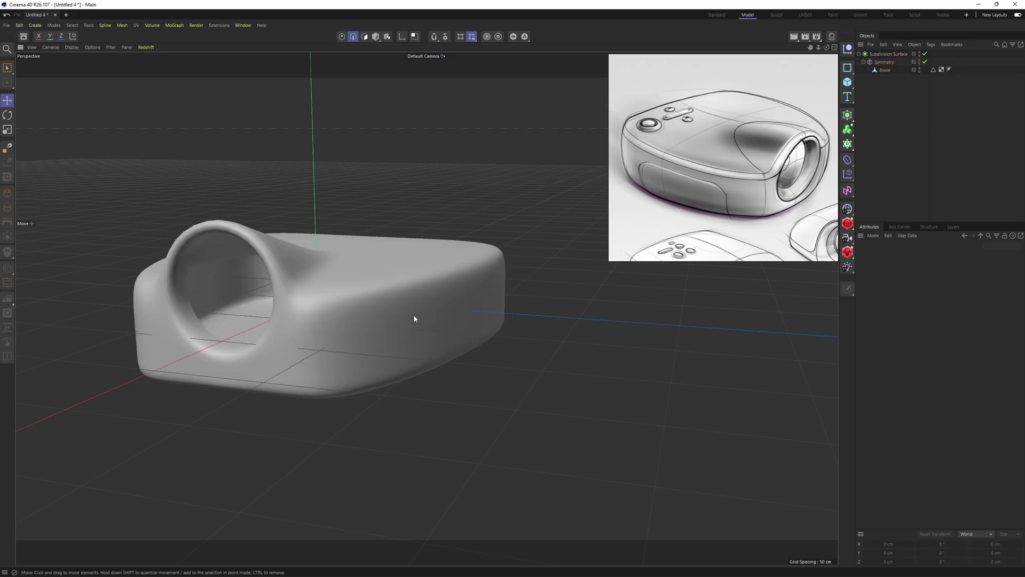
pyautogui.keyDown('alt'); pyautogui.moveTo(415, 318); pyautogui.dragTo(366, 411); pyautogui.keyUp('alt')
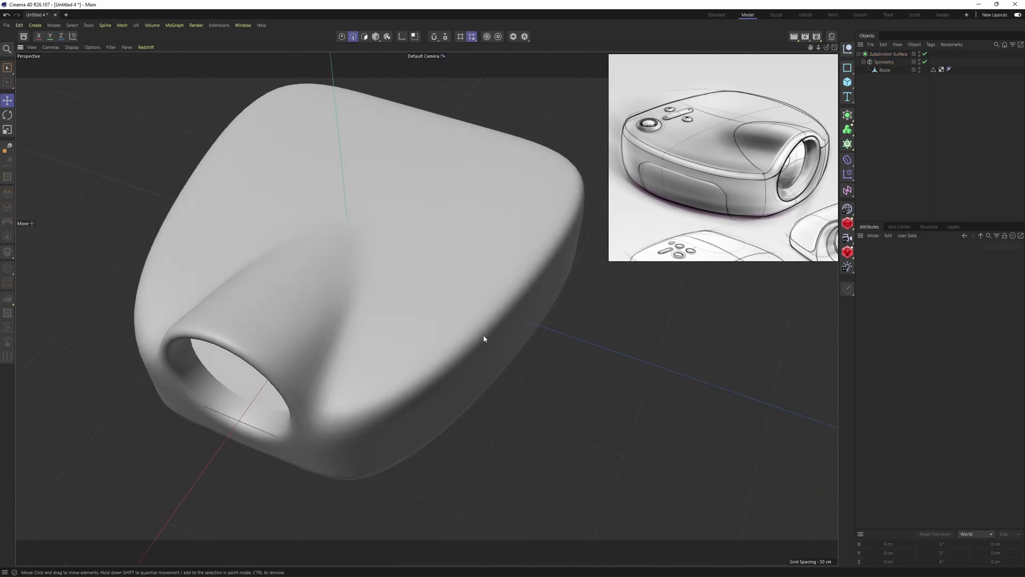
pyautogui.click(884, 71)
pyautogui.press('q')
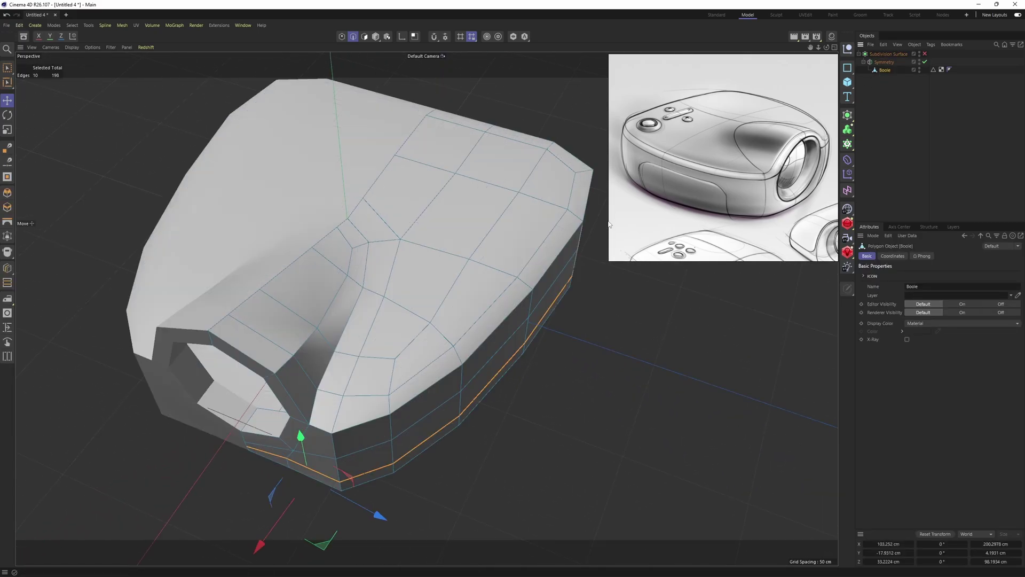
# Slide the edge loop inside the top rim closer to the rim with Edge Slide in Proportional offset mode, with smoothing on
pyautogui.doubleClick(333, 395)
pyautogui.scroll(-1, 383, 346)
pyautogui.keyDown('shift'); pyautogui.doubleClick(551, 187); pyautogui.keyUp('shift')
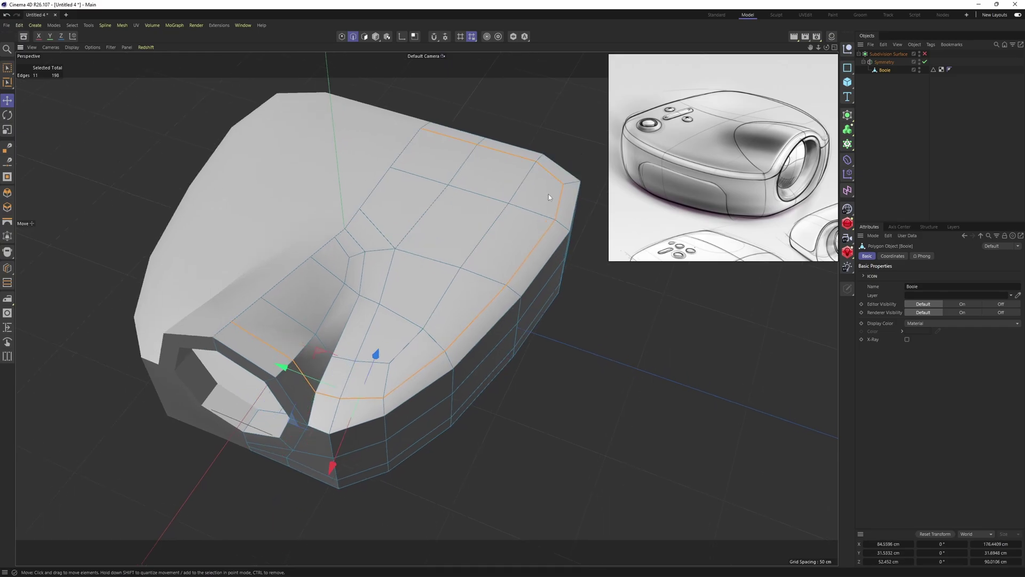
pyautogui.press('m')
pyautogui.press('o')
pyautogui.scroll(1, 331, 395)
pyautogui.press('q')
pyautogui.moveTo(331, 397); pyautogui.dragTo(332, 422)
pyautogui.hotkey('ctrl', 'z')
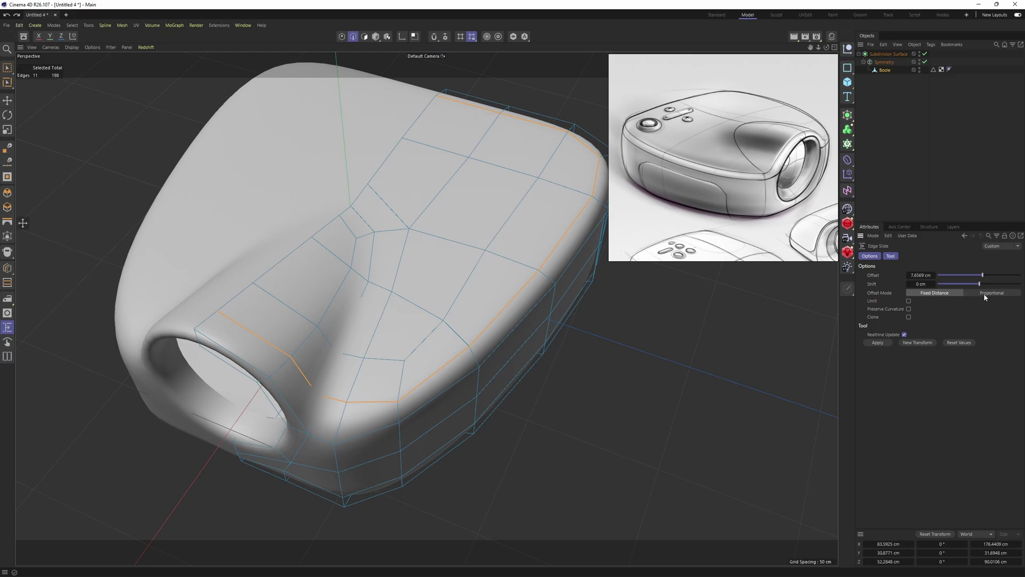
pyautogui.click(995, 294)
pyautogui.scroll(1, 357, 393)
pyautogui.moveTo(360, 401); pyautogui.dragTo(359, 419)
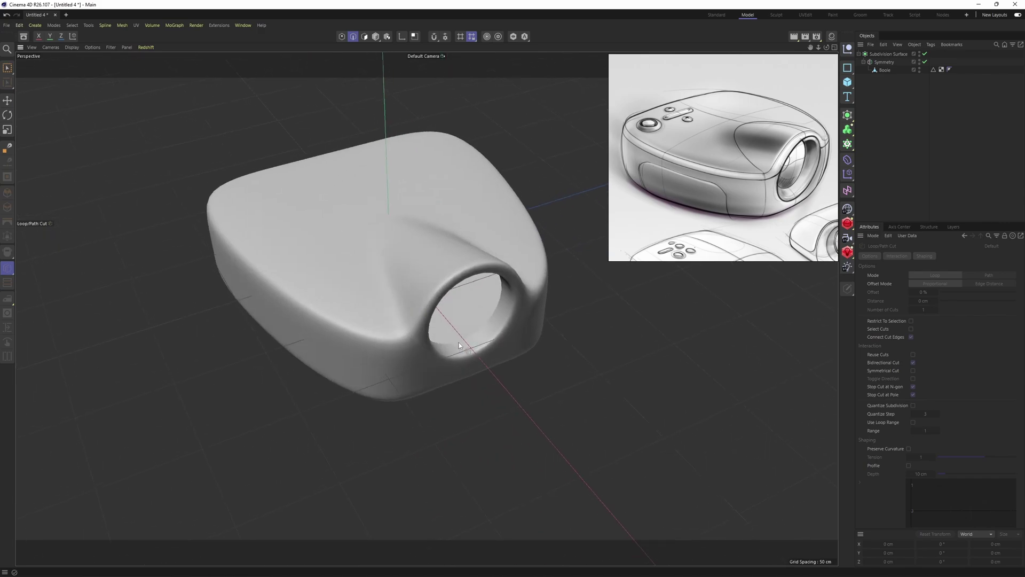
# Turn the Subdivision Surface back on and display the smoothed body with Gouraud Shading (Lines)
pyautogui.press('q')
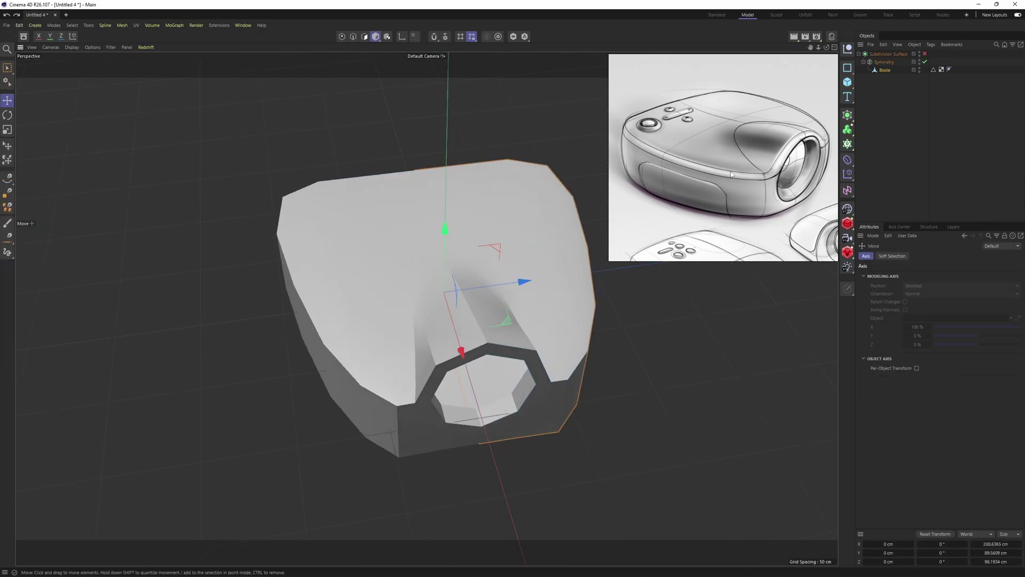
pyautogui.scroll(3, 686, 164)
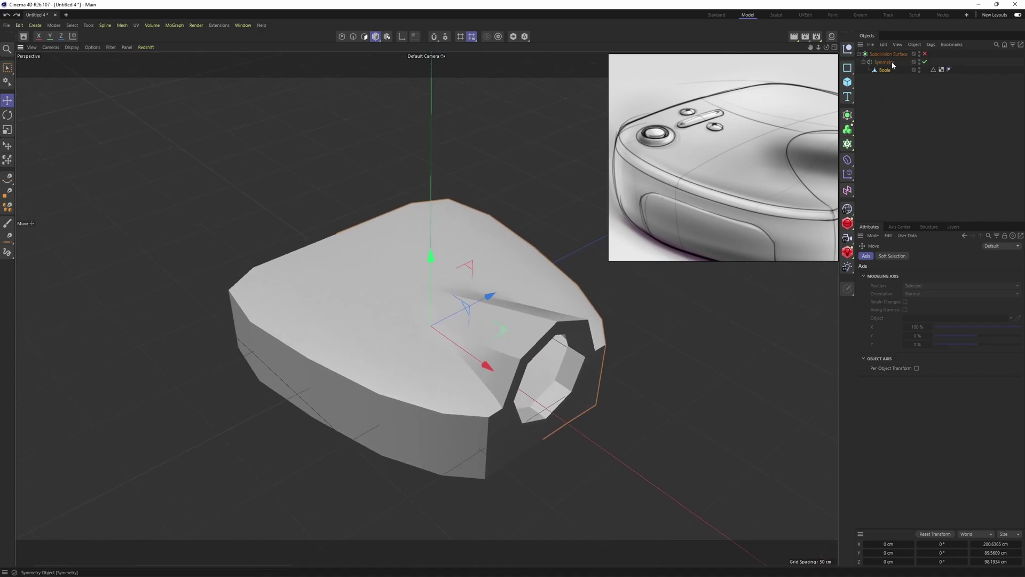
pyautogui.click(889, 54)
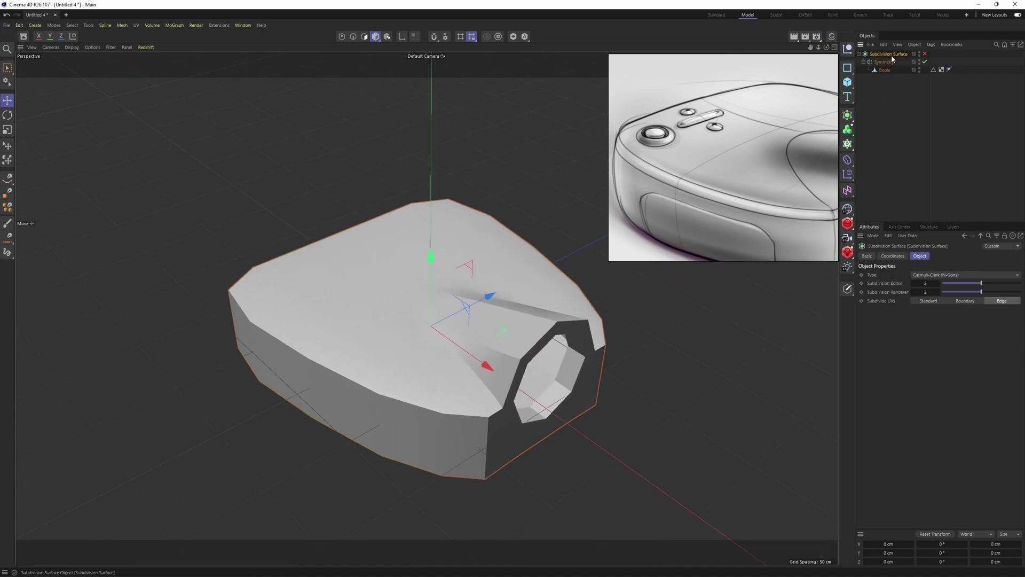
pyautogui.click(924, 54)
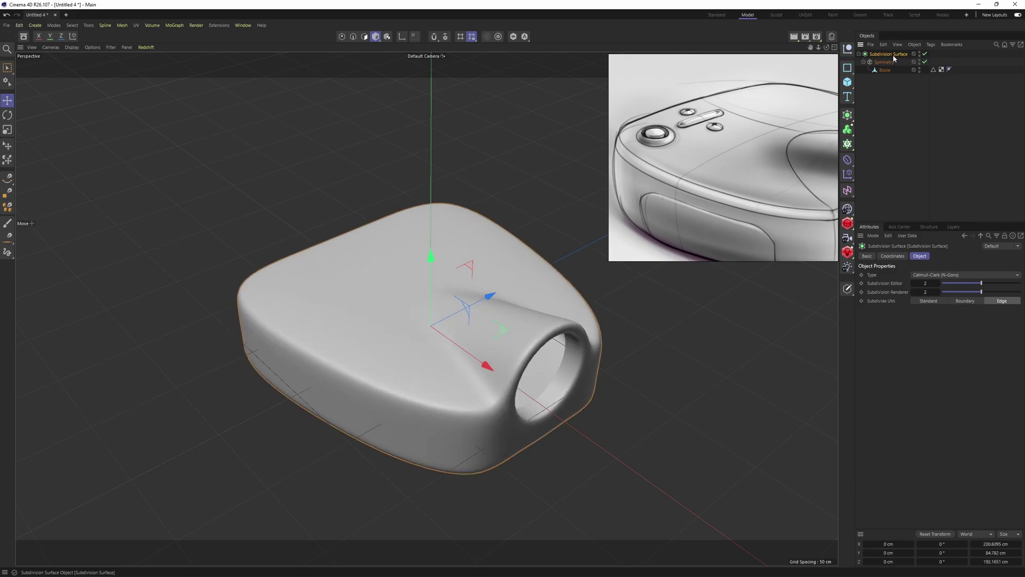
pyautogui.press('n')
pyautogui.press('b')
pyautogui.moveTo(436, 246)
pyautogui.keyDown('alt'); pyautogui.mouseDown()
pyautogui.moveTo(419, 247)
pyautogui.moveTo(469, 250)
pyautogui.mouseUp(); pyautogui.keyUp('alt')
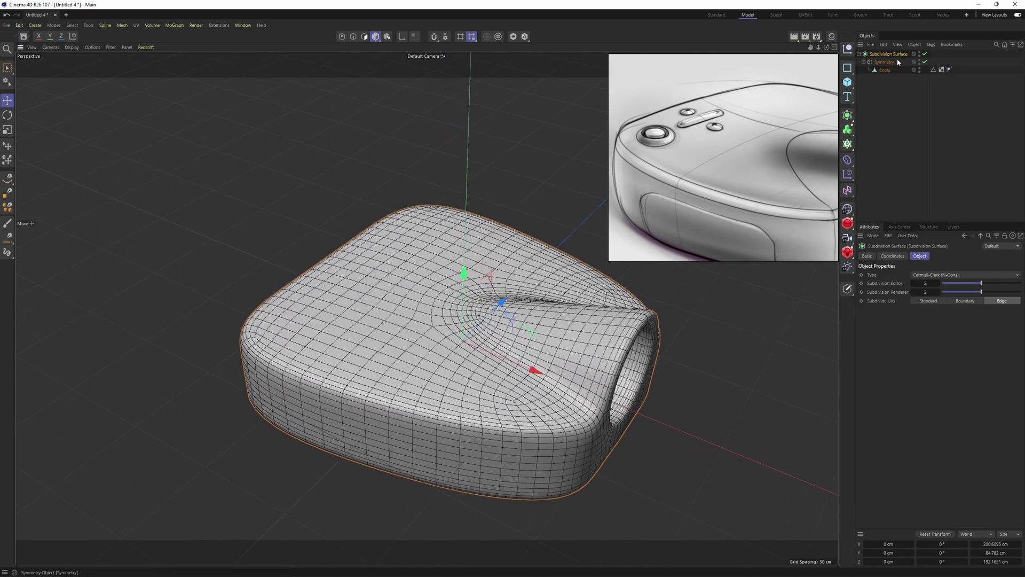
# Inspect the unsmoothed base mesh from several sides and set the re-enabled Subdivision Surface's editor level to 1
pyautogui.click(925, 54)
pyautogui.keyDown('alt'); pyautogui.moveTo(432, 281); pyautogui.dragTo(403, 326); pyautogui.keyUp('alt')
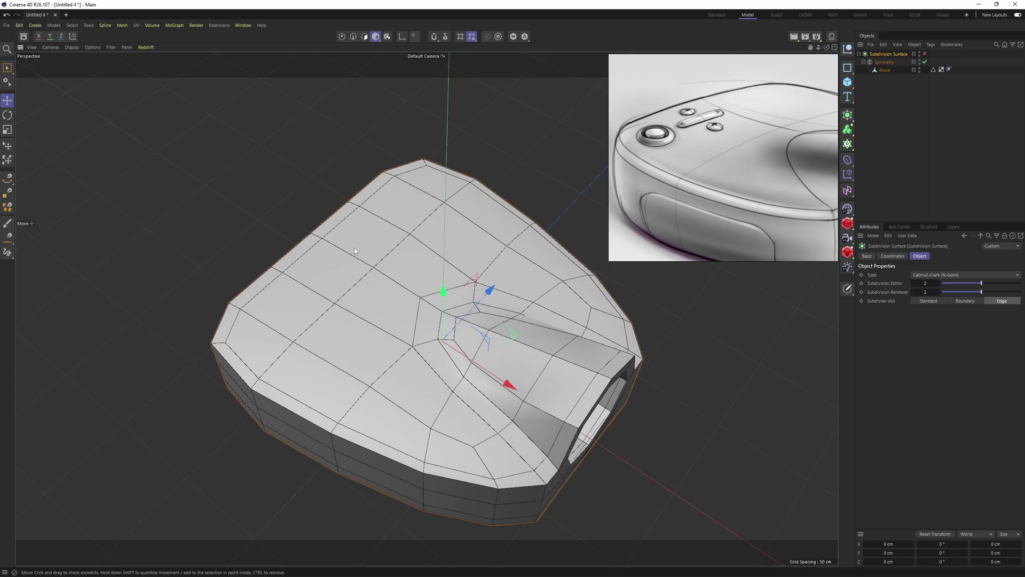
pyautogui.keyDown('alt'); pyautogui.moveTo(353, 248); pyautogui.dragTo(363, 364); pyautogui.keyUp('alt')
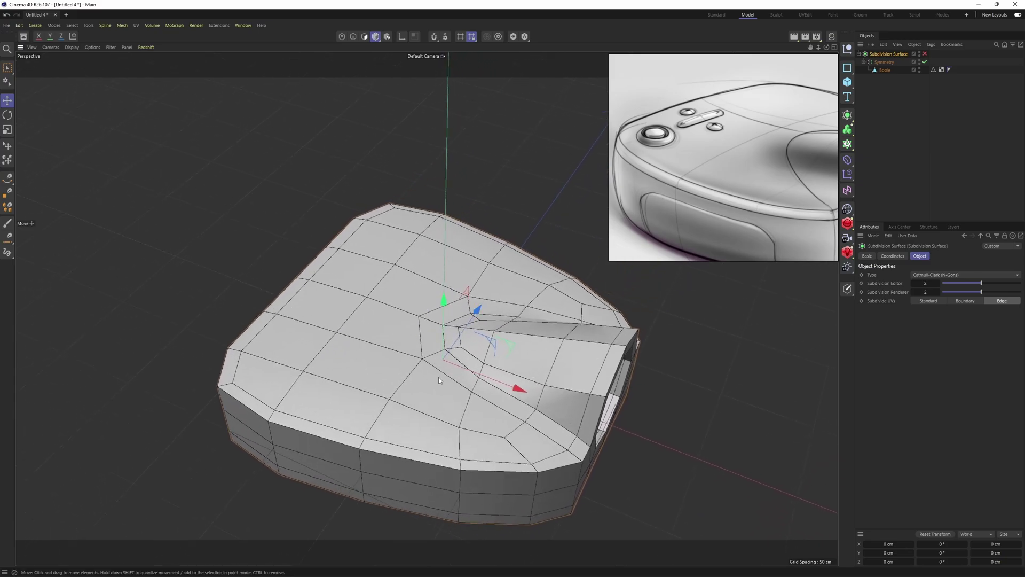
pyautogui.keyDown('alt'); pyautogui.moveTo(439, 380); pyautogui.dragTo(391, 345); pyautogui.keyUp('alt')
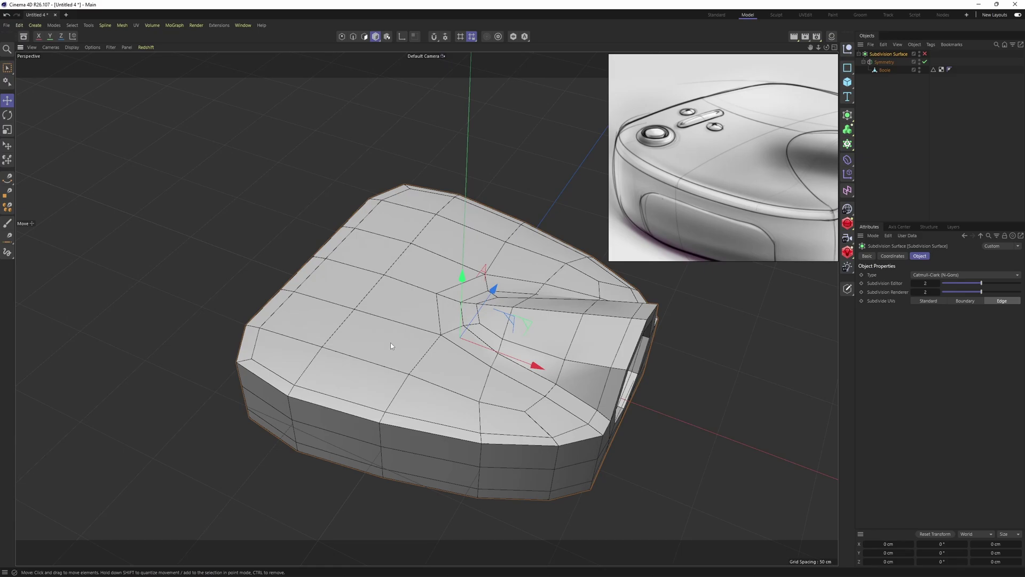
pyautogui.keyDown('alt'); pyautogui.moveTo(411, 354); pyautogui.dragTo(328, 338); pyautogui.keyUp('alt')
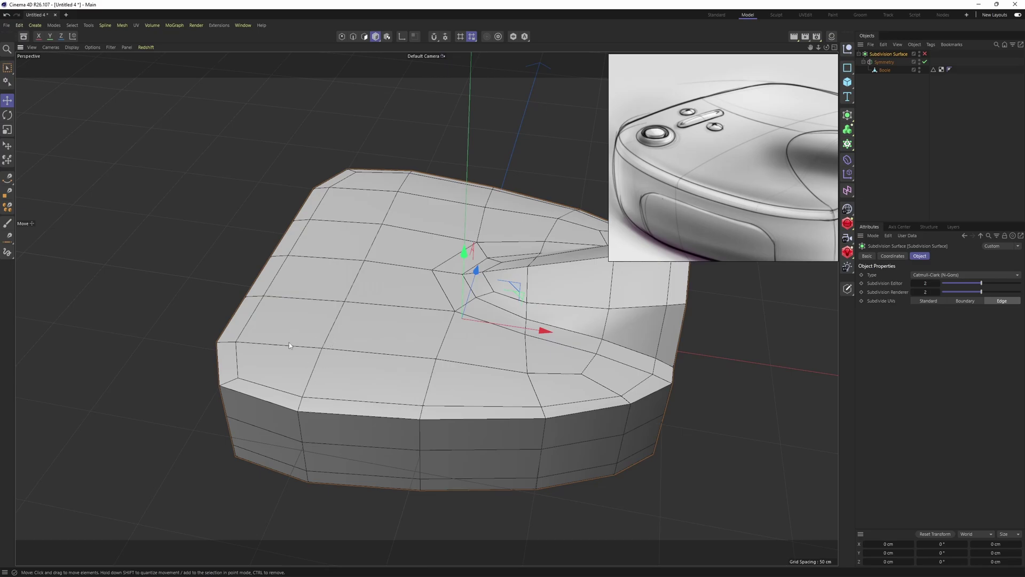
pyautogui.keyDown('alt'); pyautogui.moveTo(309, 328); pyautogui.dragTo(363, 358); pyautogui.keyUp('alt')
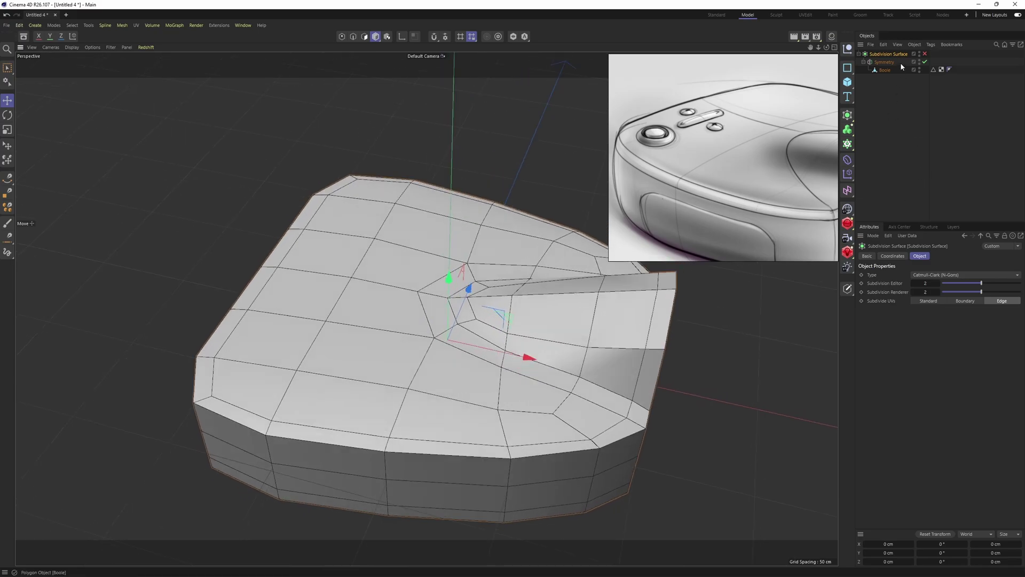
pyautogui.press('q')
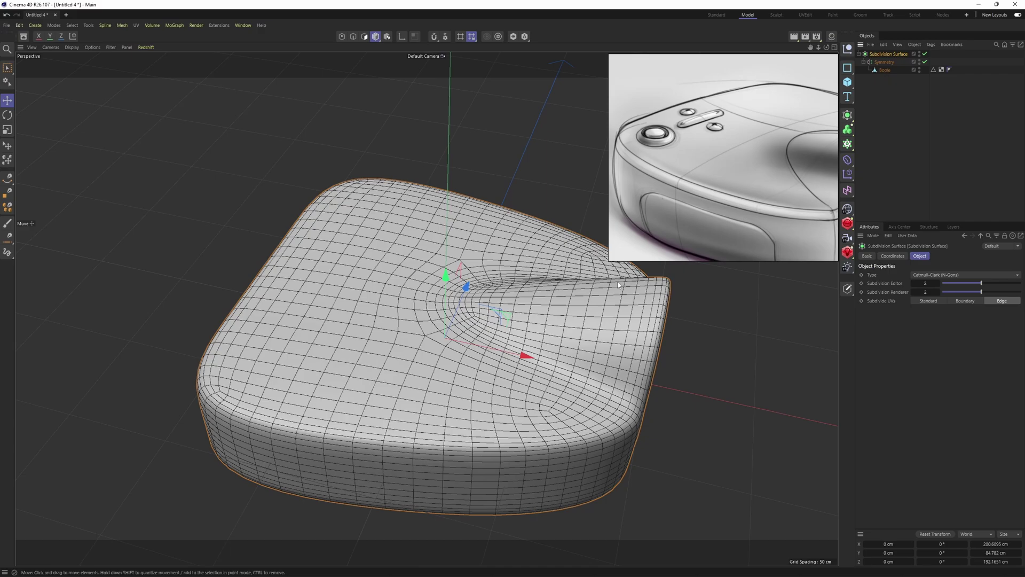
pyautogui.click(913, 284)
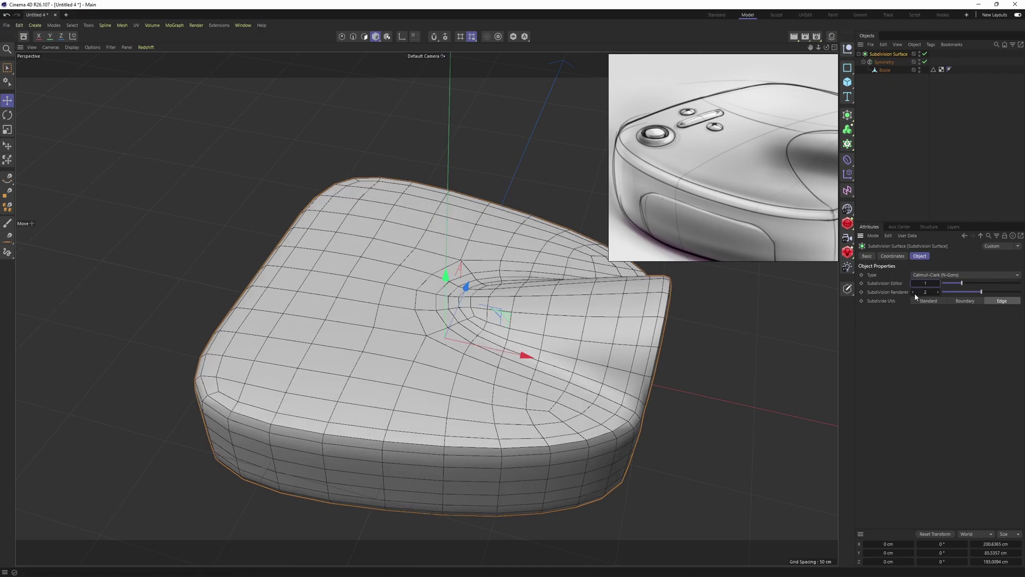
# Try editor subdivision level 2 on the body and return it to level 1
pyautogui.keyDown('alt'); pyautogui.moveTo(534, 355); pyautogui.dragTo(479, 356, button='middle'); pyautogui.keyUp('alt')
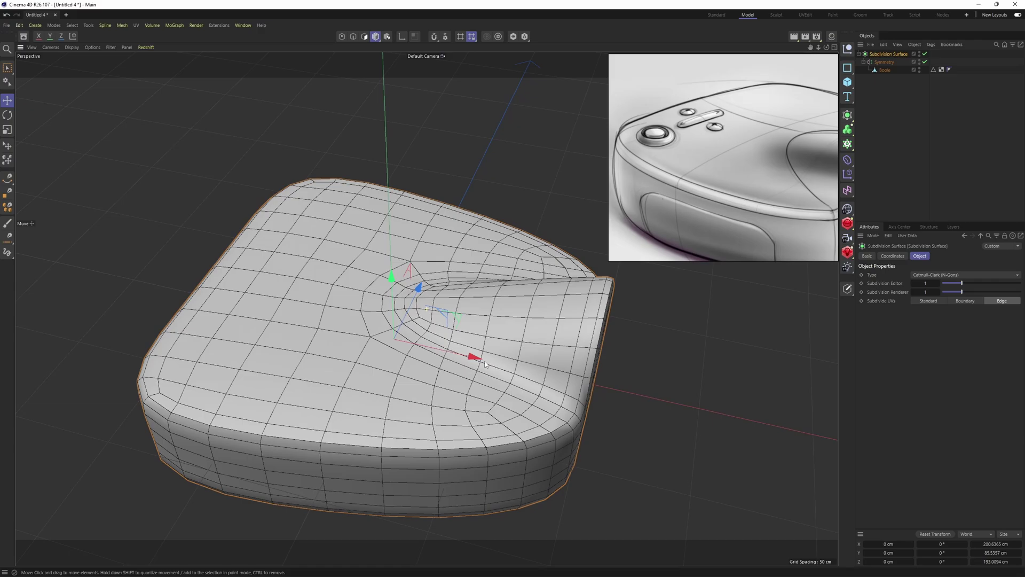
pyautogui.keyDown('alt'); pyautogui.moveTo(478, 356); pyautogui.dragTo(525, 377); pyautogui.keyUp('alt')
pyautogui.click(937, 283)
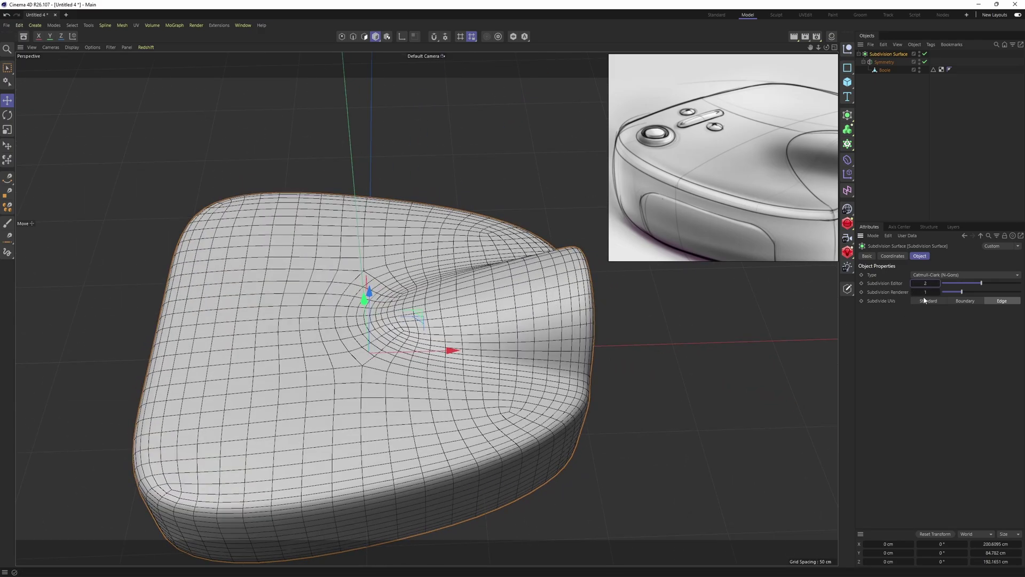
pyautogui.click(914, 284)
pyautogui.keyDown('alt'); pyautogui.moveTo(508, 363); pyautogui.dragTo(448, 300); pyautogui.keyUp('alt')
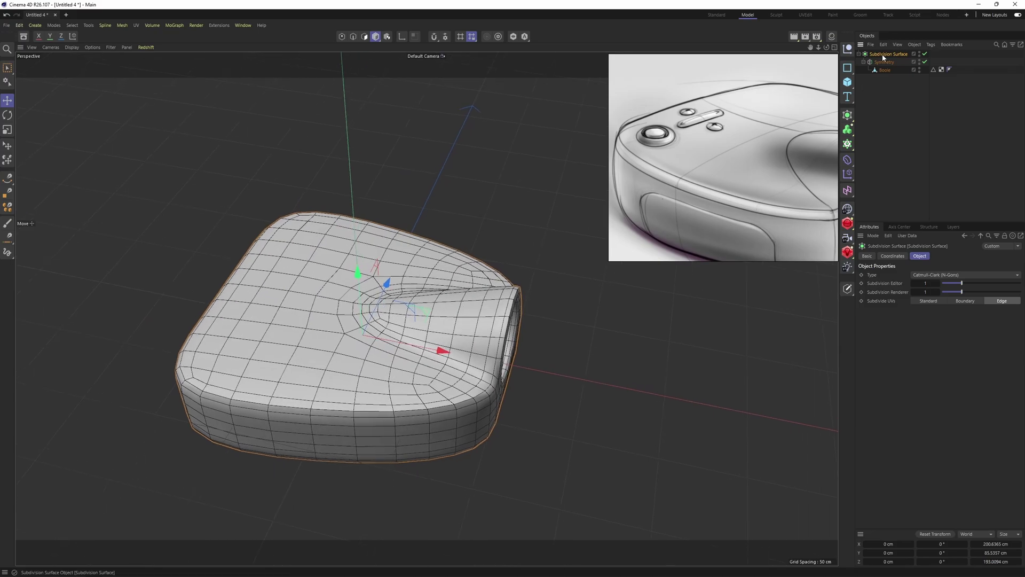
# Convert the Subdivision Surface with its Symmetry child into editable geometry
pyautogui.press('c')
pyautogui.press('Return')
pyautogui.scroll(4, 243, 361)
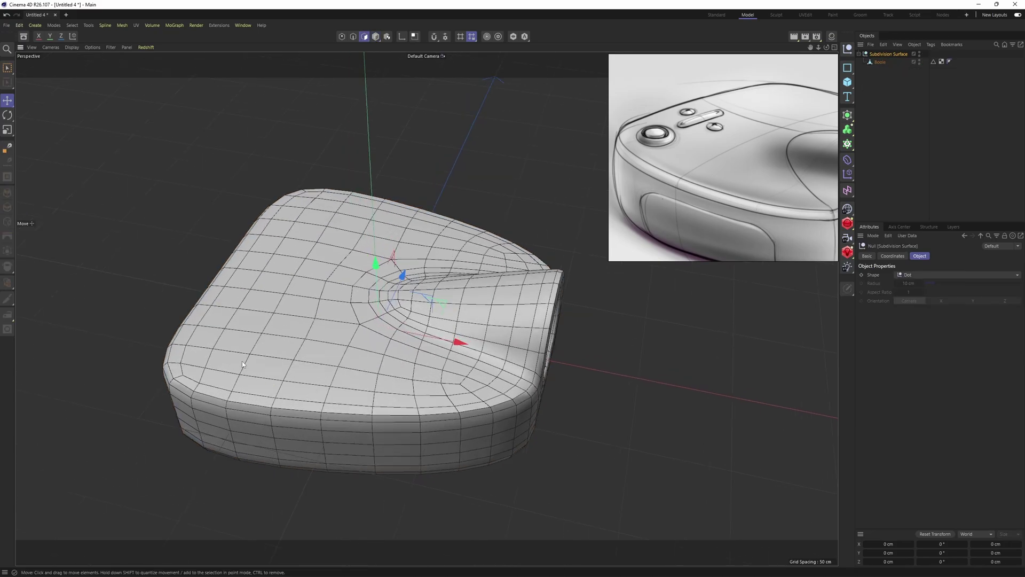
# Select four adjacent top polygons of the Boole mesh near the rounded corner opposite the lens housing and inset them by 1.4 cm
pyautogui.click(879, 62)
pyautogui.keyDown('alt'); pyautogui.moveTo(197, 367); pyautogui.dragTo(325, 293); pyautogui.keyUp('alt')
pyautogui.keyDown('shift'); pyautogui.click(210, 382); pyautogui.keyUp('shift')
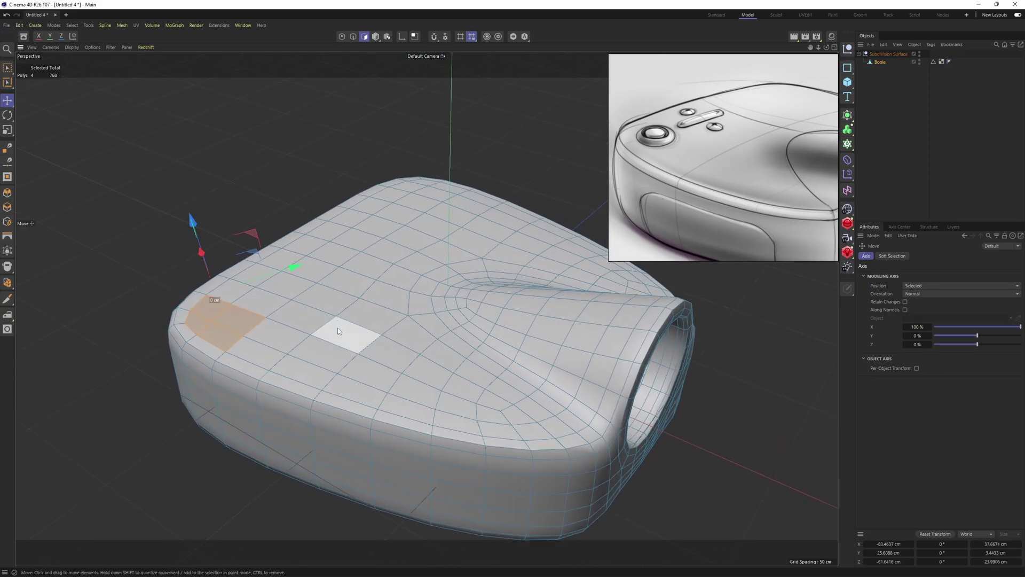
pyautogui.keyDown('alt'); pyautogui.moveTo(339, 329); pyautogui.dragTo(320, 401); pyautogui.keyUp('alt')
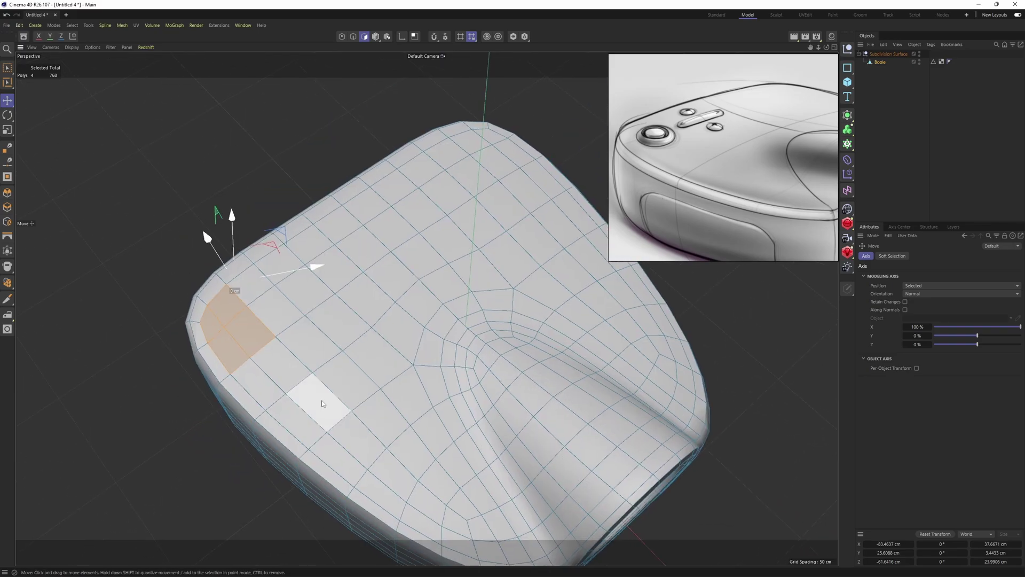
pyautogui.keyDown('alt'); pyautogui.moveTo(270, 334); pyautogui.dragTo(353, 299); pyautogui.keyUp('alt')
pyautogui.rightClick(412, 219)
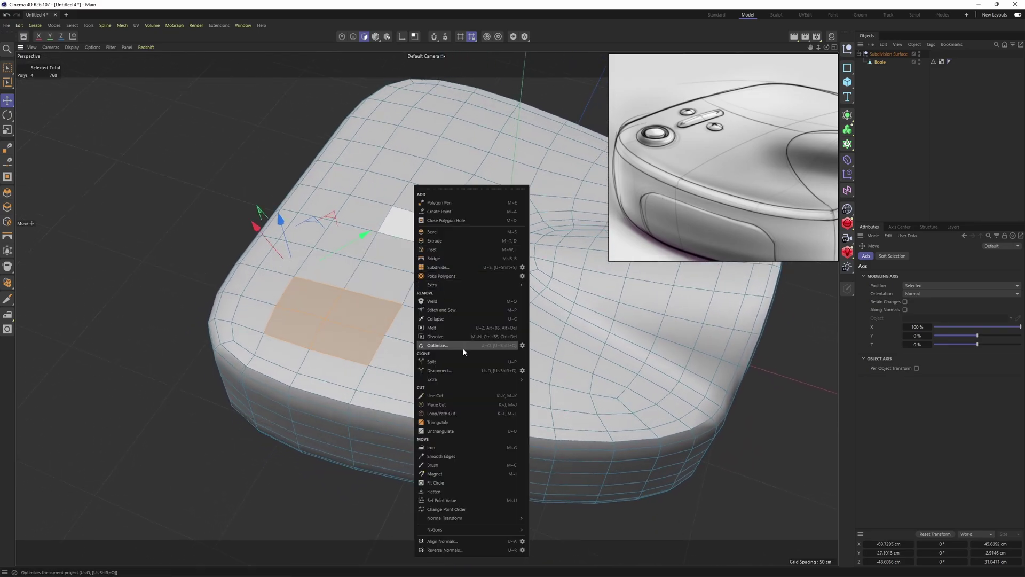
pyautogui.click(443, 240)
pyautogui.moveTo(504, 313); pyautogui.dragTo(508, 315)
# Shape the inset corner polygons with Fit Circle, with Project To Surface on, into a circle about 25 cm wide
pyautogui.rightClick(511, 316)
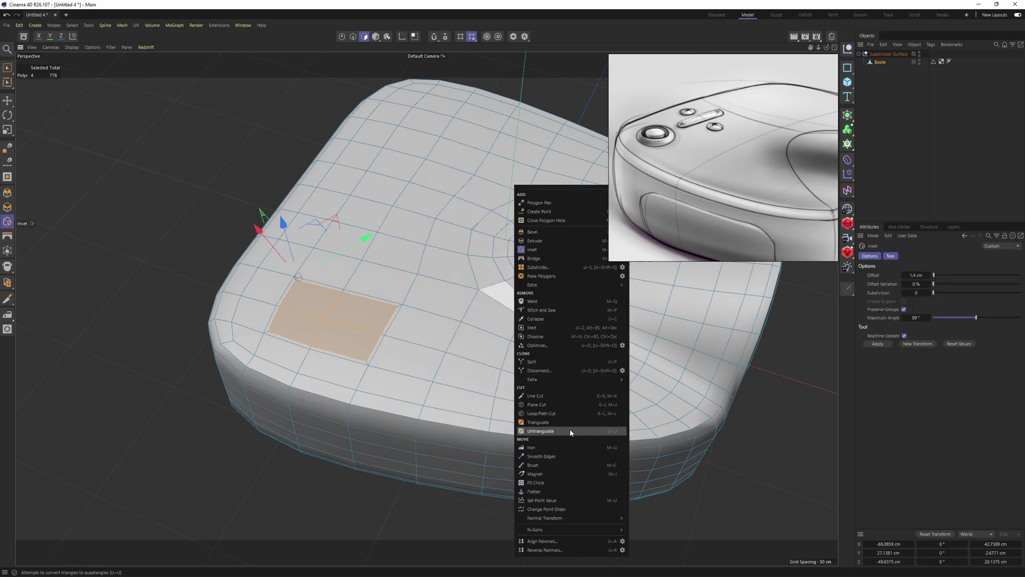
pyautogui.click(556, 476)
pyautogui.scroll(3, 485, 325)
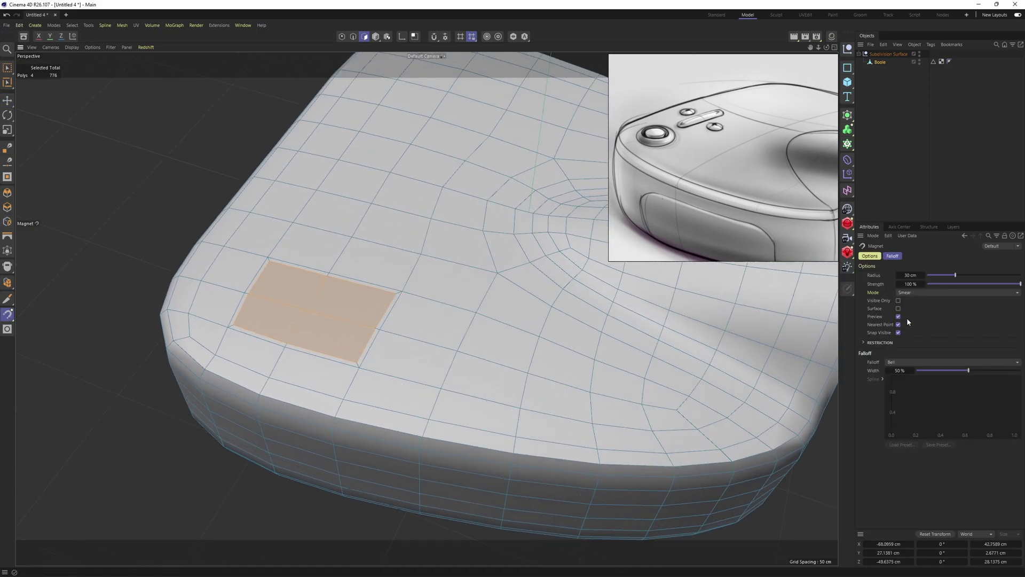
pyautogui.rightClick(393, 267)
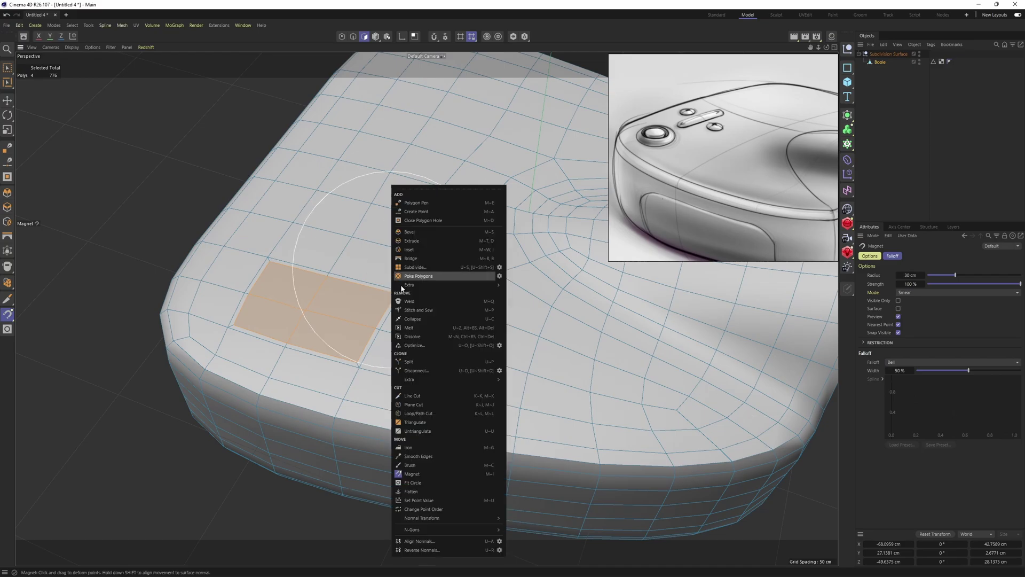
pyautogui.click(413, 482)
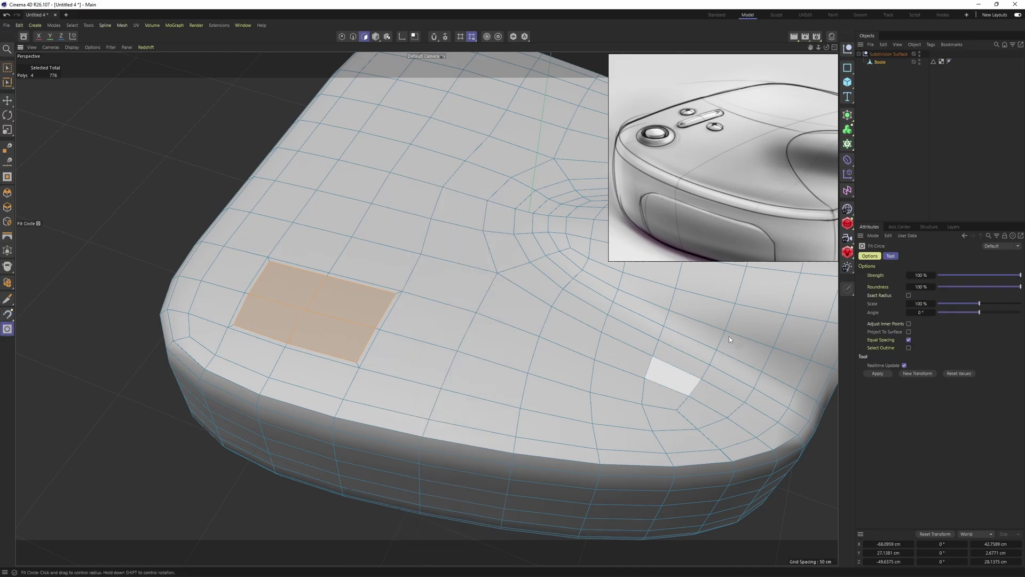
pyautogui.click(908, 332)
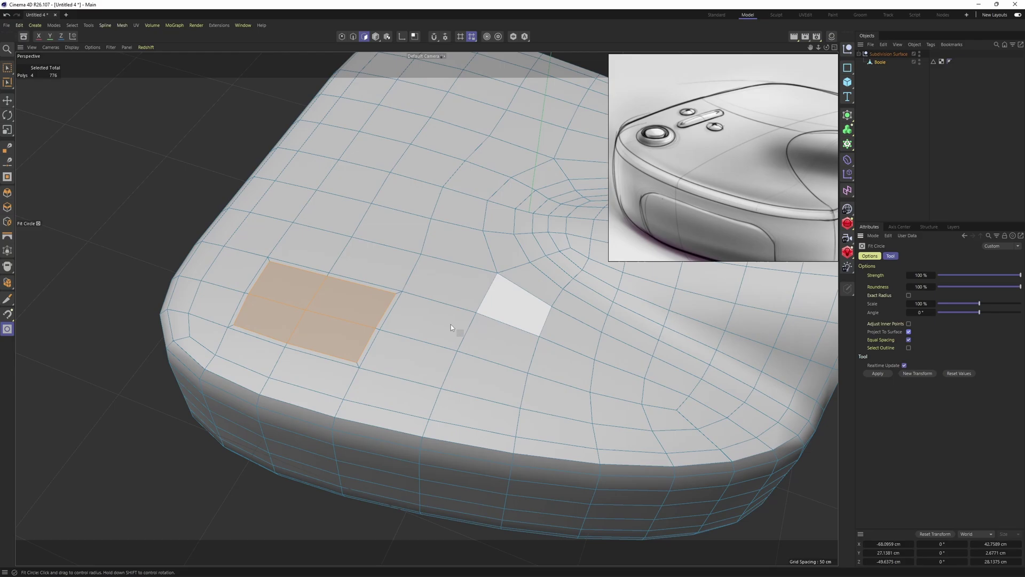
pyautogui.moveTo(497, 341); pyautogui.dragTo(452, 329)
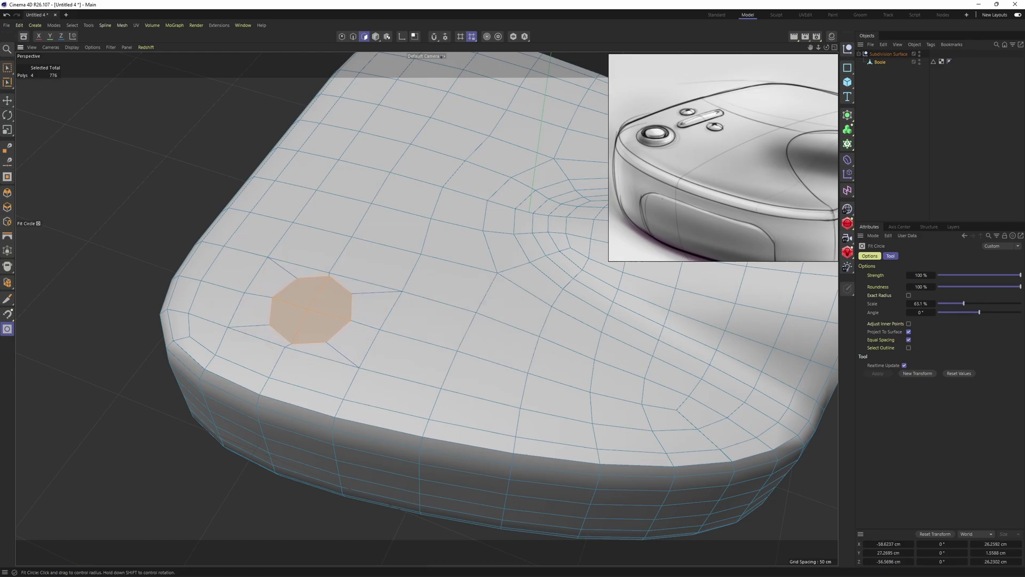
pyautogui.keyDown('alt'); pyautogui.moveTo(536, 340); pyautogui.dragTo(396, 356); pyautogui.keyUp('alt')
# Select the block of four top polygons beside the large circle, along the body's outer edge, and inset it by 1.4 cm
pyautogui.press('e')
pyautogui.keyDown('alt'); pyautogui.moveTo(389, 267); pyautogui.dragTo(410, 358, button='middle'); pyautogui.keyUp('alt')
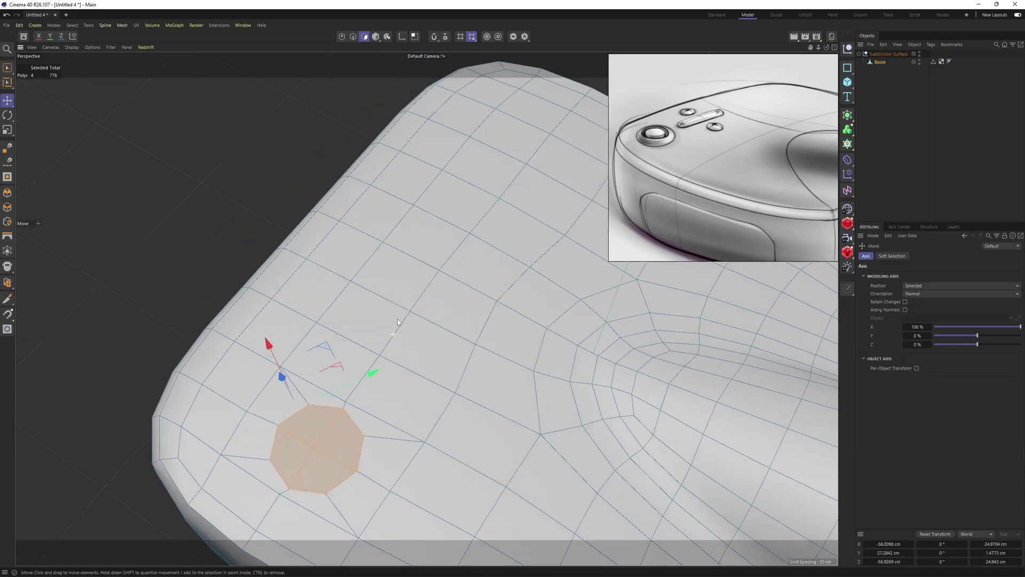
pyautogui.keyDown('alt'); pyautogui.moveTo(394, 317); pyautogui.dragTo(411, 305); pyautogui.keyUp('alt')
pyautogui.moveTo(341, 299); pyautogui.dragTo(392, 314, button='right')
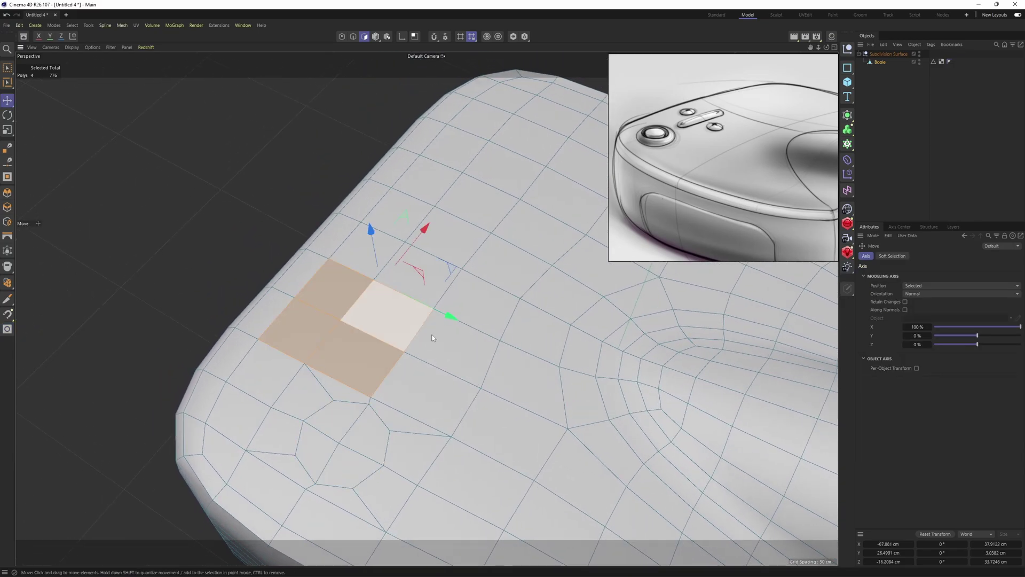
pyautogui.press('i')
pyautogui.moveTo(375, 284); pyautogui.dragTo(379, 285)
# Turn the second inset block into a small circle about 13 cm wide with Fit Circle
pyautogui.moveTo(523, 283); pyautogui.dragTo(527, 283)
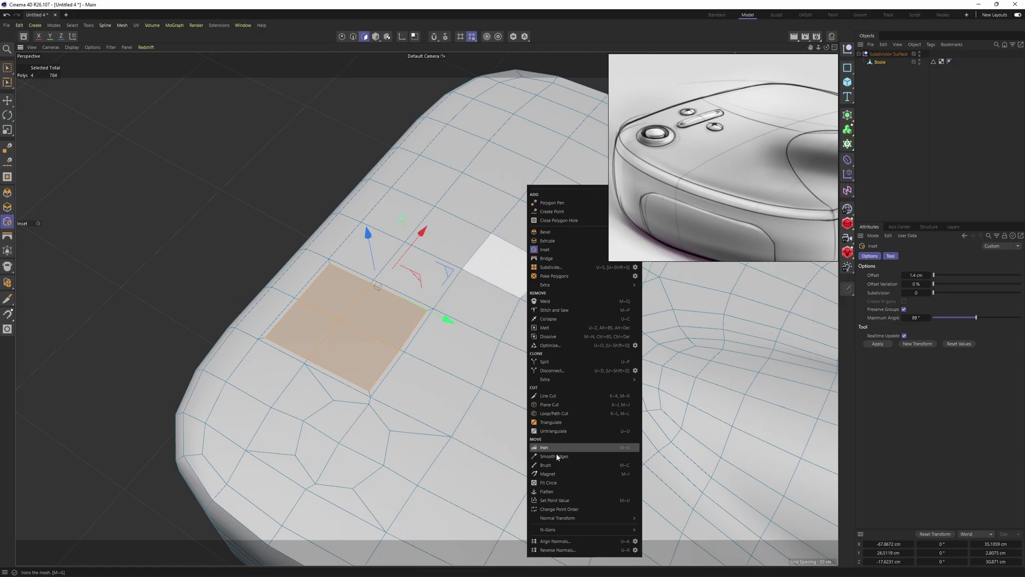
pyautogui.click(557, 483)
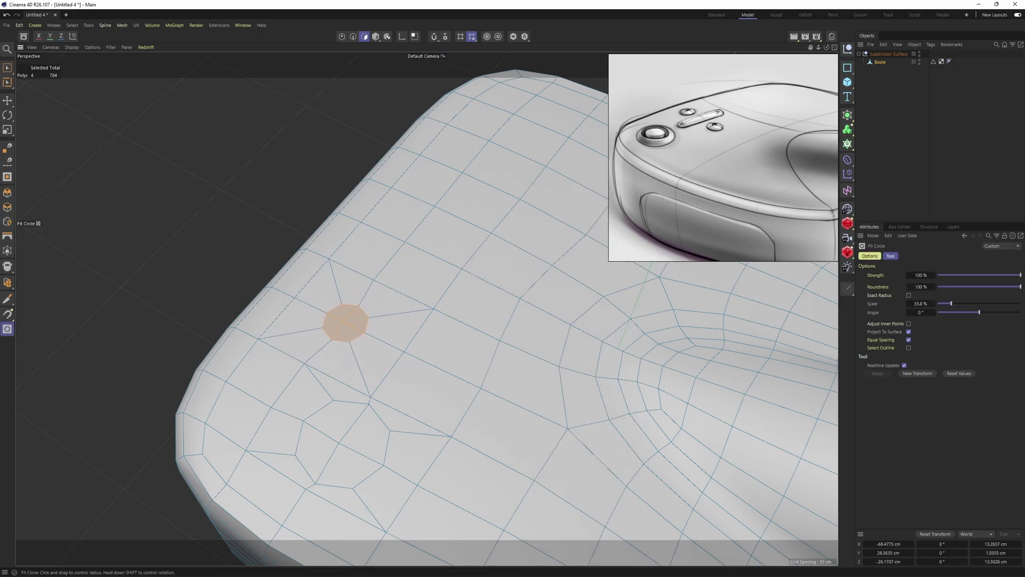
pyautogui.moveTo(504, 381); pyautogui.dragTo(498, 380)
pyautogui.keyDown('alt'); pyautogui.moveTo(499, 381); pyautogui.dragTo(485, 329, button='middle'); pyautogui.keyUp('alt')
# Select the block of four top polygons between the two circles and the lens housing for a third circle
pyautogui.press('e')
pyautogui.keyDown('alt'); pyautogui.moveTo(485, 329); pyautogui.dragTo(485, 360); pyautogui.keyUp('alt')
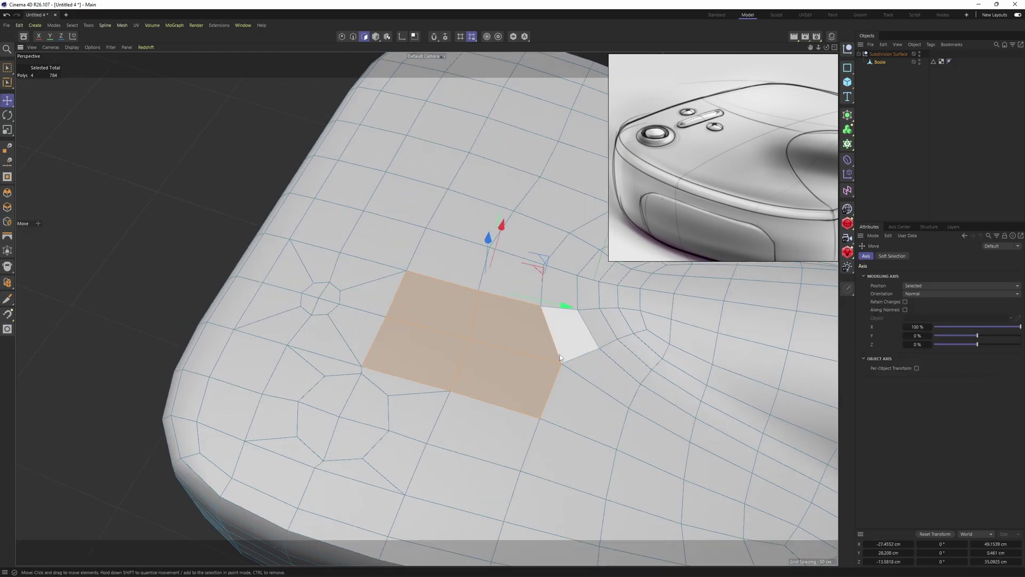
pyautogui.press('i')
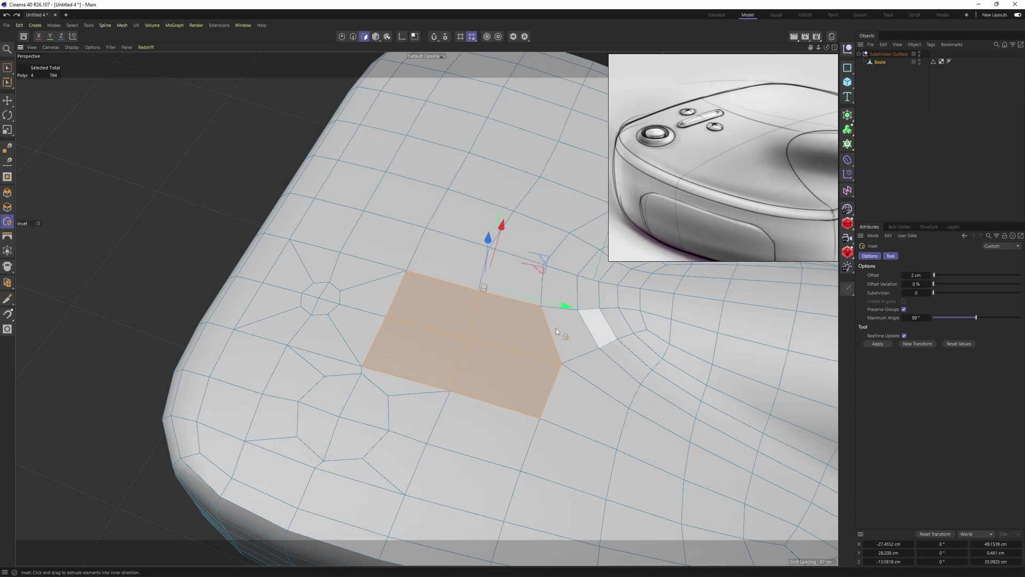
# Try to fit the third polygon block to a circle without an inset
pyautogui.rightClick(600, 368)
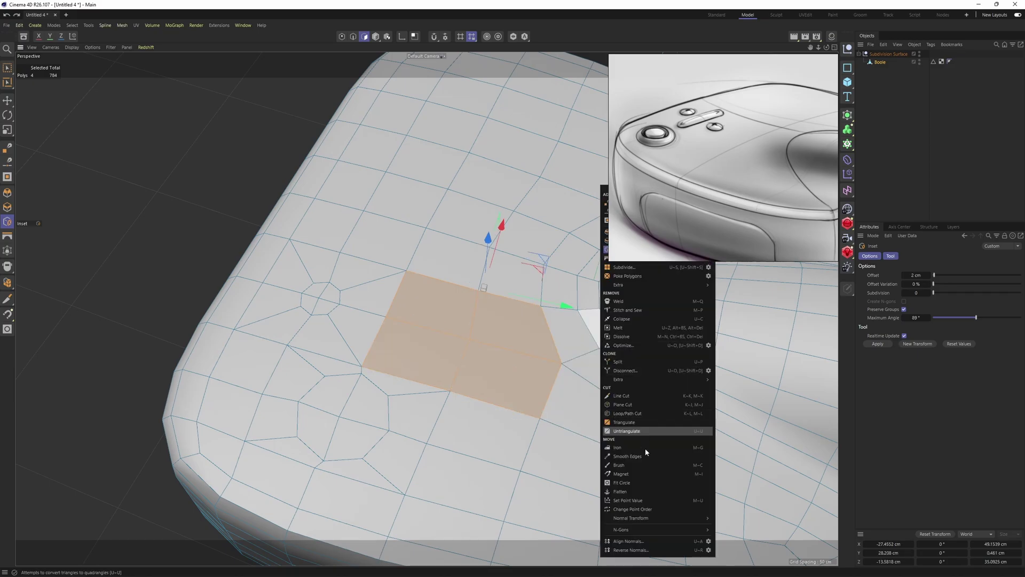
pyautogui.click(639, 484)
pyautogui.moveTo(738, 418); pyautogui.dragTo(683, 409)
pyautogui.hotkey('ctrl', 'z')
# Inset the third polygon block by 1.6 cm and shape it with Fit Circle into a circle about 13 cm wide
pyautogui.press('i')
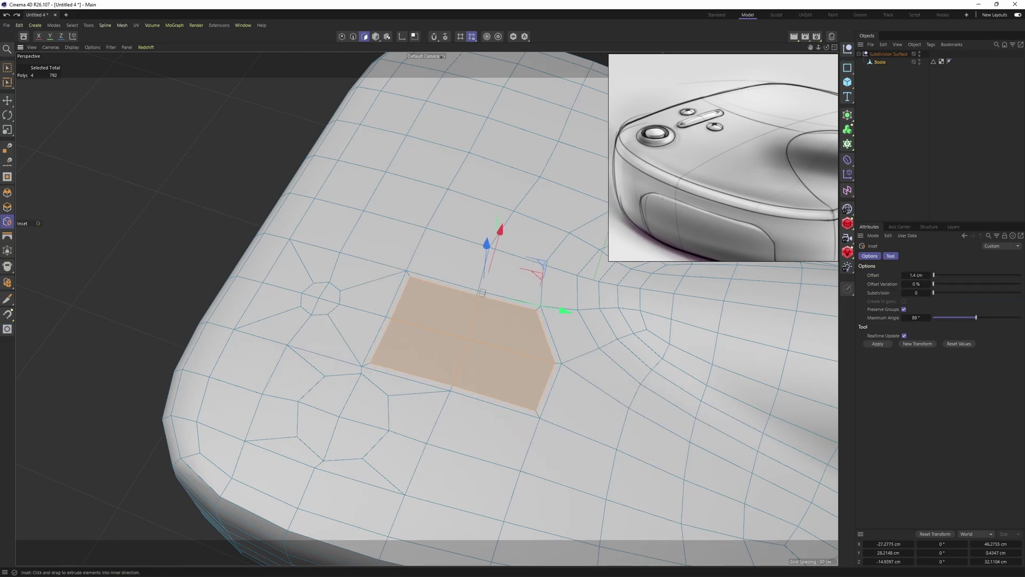
pyautogui.scroll(3, 555, 363)
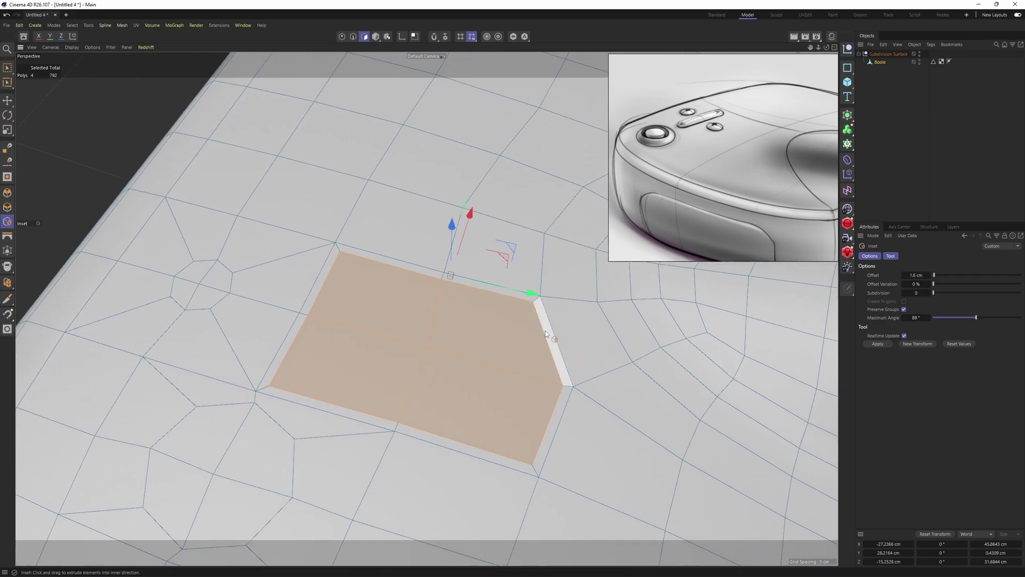
pyautogui.rightClick(604, 367)
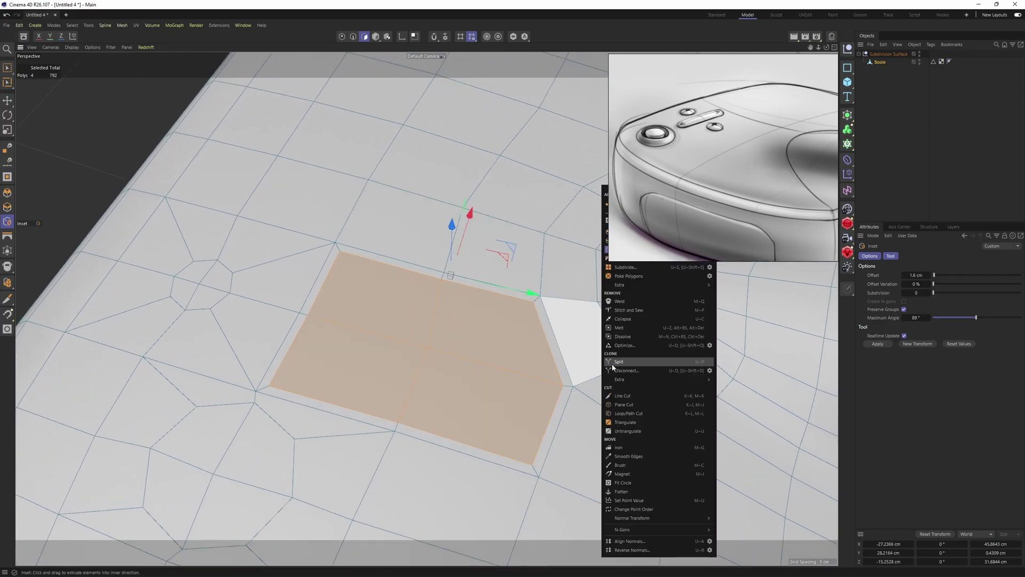
pyautogui.click(622, 482)
pyautogui.moveTo(606, 404); pyautogui.dragTo(567, 404)
pyautogui.keyDown('alt'); pyautogui.moveTo(652, 386); pyautogui.dragTo(590, 384, button='right'); pyautogui.keyUp('alt')
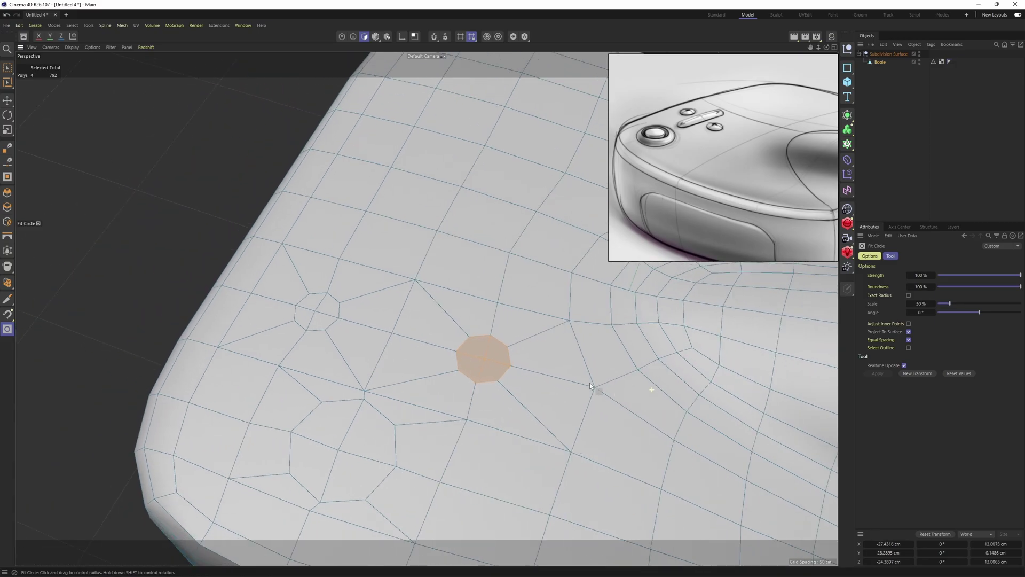
pyautogui.keyDown('alt'); pyautogui.moveTo(542, 313); pyautogui.dragTo(545, 334); pyautogui.keyUp('alt')
# Select the polygons of all three circles on the top surface together
pyautogui.press('e')
pyautogui.keyDown('shift'); pyautogui.click(306, 238); pyautogui.keyUp('shift')
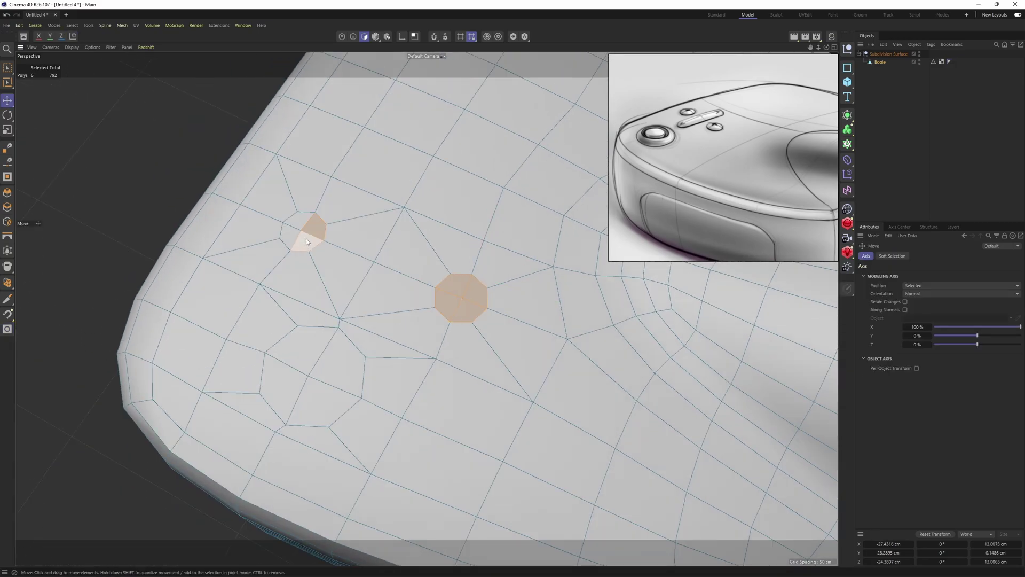
pyautogui.keyDown('alt'); pyautogui.moveTo(329, 371); pyautogui.dragTo(321, 354); pyautogui.keyUp('alt')
pyautogui.keyDown('shift'); pyautogui.moveTo(306, 351); pyautogui.dragTo(339, 364); pyautogui.keyUp('shift')
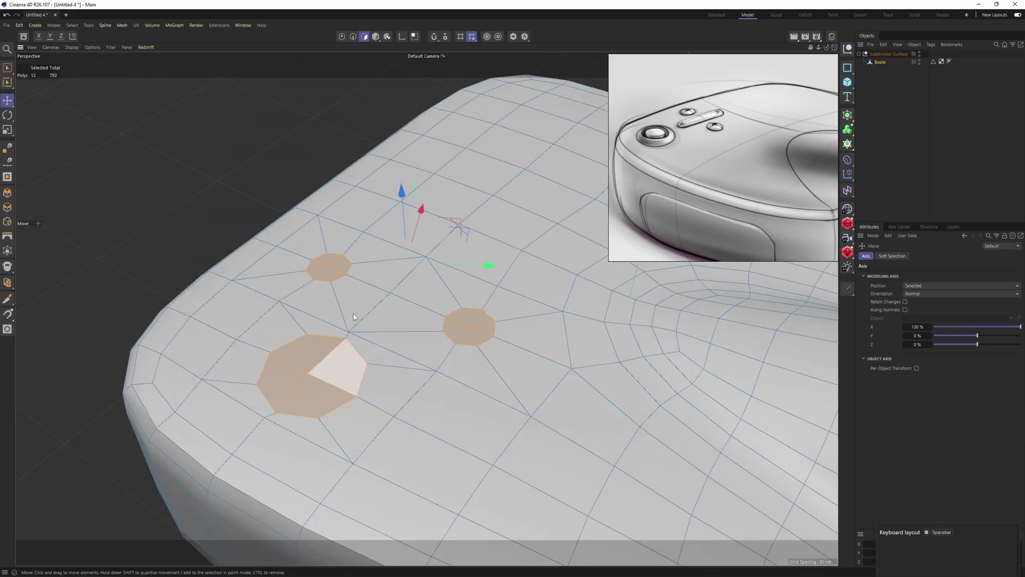
# Set the move axis orientation to World and extrude the three circles straight down into the body as recesses
pyautogui.keyDown('alt'); pyautogui.moveTo(455, 306); pyautogui.dragTo(448, 253, button='middle'); pyautogui.keyUp('alt')
pyautogui.keyDown('alt'); pyautogui.moveTo(448, 253); pyautogui.dragTo(404, 178); pyautogui.keyUp('alt')
pyautogui.keyDown('alt'); pyautogui.moveTo(404, 178); pyautogui.dragTo(369, 210, button='middle'); pyautogui.keyUp('alt')
pyautogui.rightClick(394, 154)
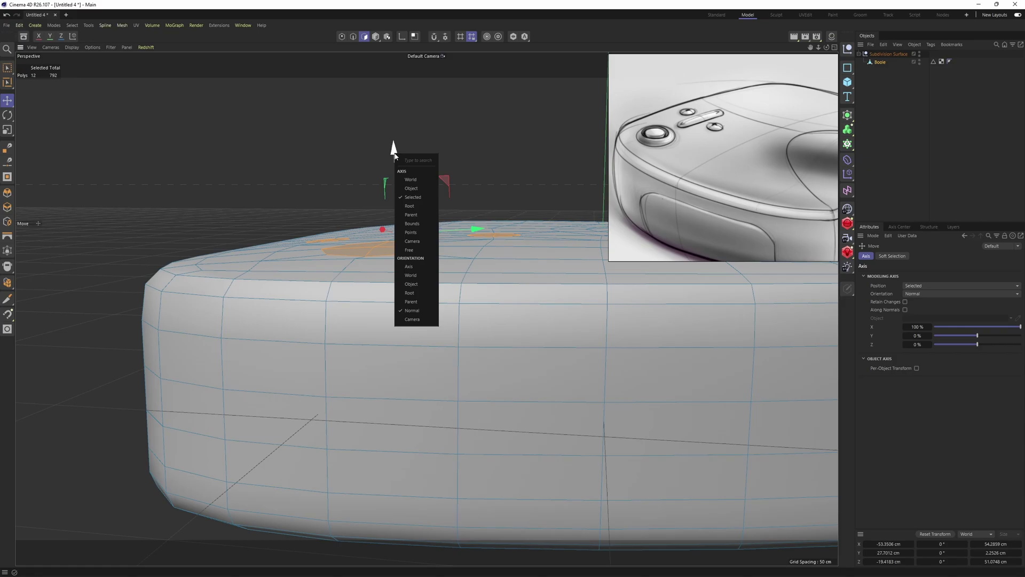
pyautogui.click(411, 275)
pyautogui.keyDown('alt'); pyautogui.moveTo(408, 160); pyautogui.dragTo(501, 256); pyautogui.keyUp('alt')
pyautogui.keyDown('alt'); pyautogui.moveTo(395, 223); pyautogui.dragTo(381, 283); pyautogui.keyUp('alt')
pyautogui.scroll(3, 396, 295)
# Clone the outer small hole's rim loop outward about 2 cm with Edge Slide in Fixed Distance mode
pyautogui.press('Return')
pyautogui.press('Return')
pyautogui.doubleClick(327, 242)
pyautogui.press('m')
pyautogui.press('o')
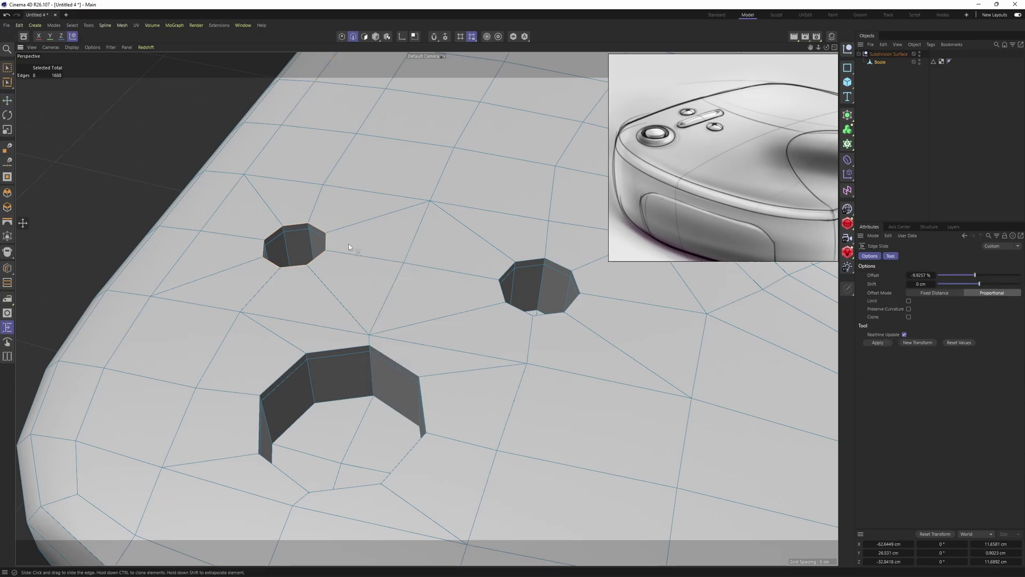
pyautogui.keyDown('ctrl'); pyautogui.moveTo(326, 241); pyautogui.dragTo(339, 238); pyautogui.keyUp('ctrl')
pyautogui.click(944, 295)
pyautogui.hotkey('ctrl', 'z')
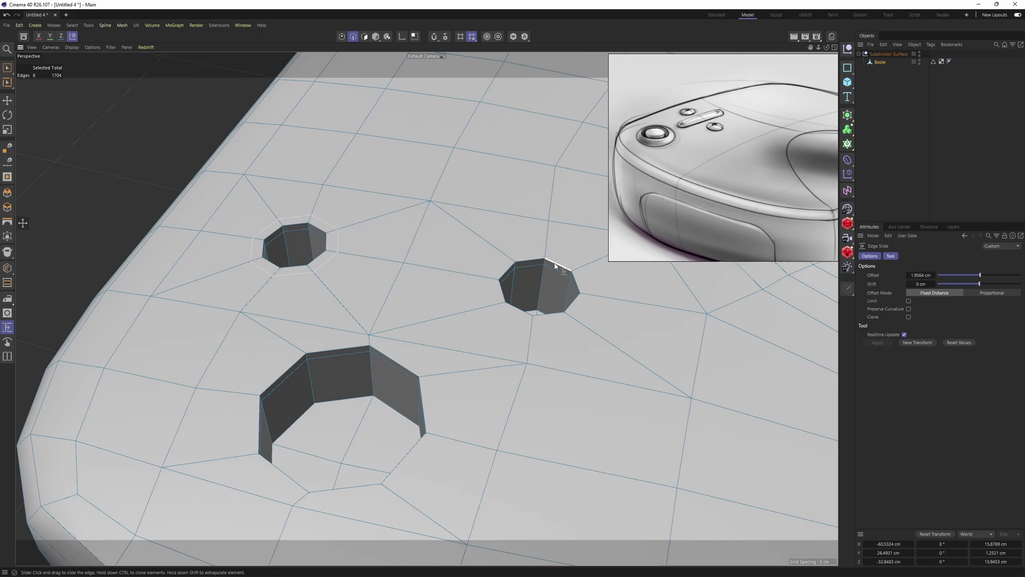
# Clone a supporting edge loop outward around the rims of the other small hole and the large hole
pyautogui.doubleClick(559, 264)
pyautogui.keyDown('ctrl'); pyautogui.moveTo(558, 265); pyautogui.dragTo(562, 263); pyautogui.keyUp('ctrl')
pyautogui.doubleClick(407, 369)
pyautogui.keyDown('ctrl'); pyautogui.moveTo(407, 369); pyautogui.dragTo(416, 362); pyautogui.keyUp('ctrl')
# Slide individual points around the large hole to even out the spacing of its surrounding edges
pyautogui.press('Return')
pyautogui.press('Return')
pyautogui.moveTo(371, 335); pyautogui.dragTo(383, 312)
pyautogui.keyDown('alt'); pyautogui.moveTo(383, 313); pyautogui.dragTo(392, 270, button='middle'); pyautogui.keyUp('alt')
pyautogui.keyDown('alt'); pyautogui.moveTo(393, 271); pyautogui.dragTo(425, 306); pyautogui.keyUp('alt')
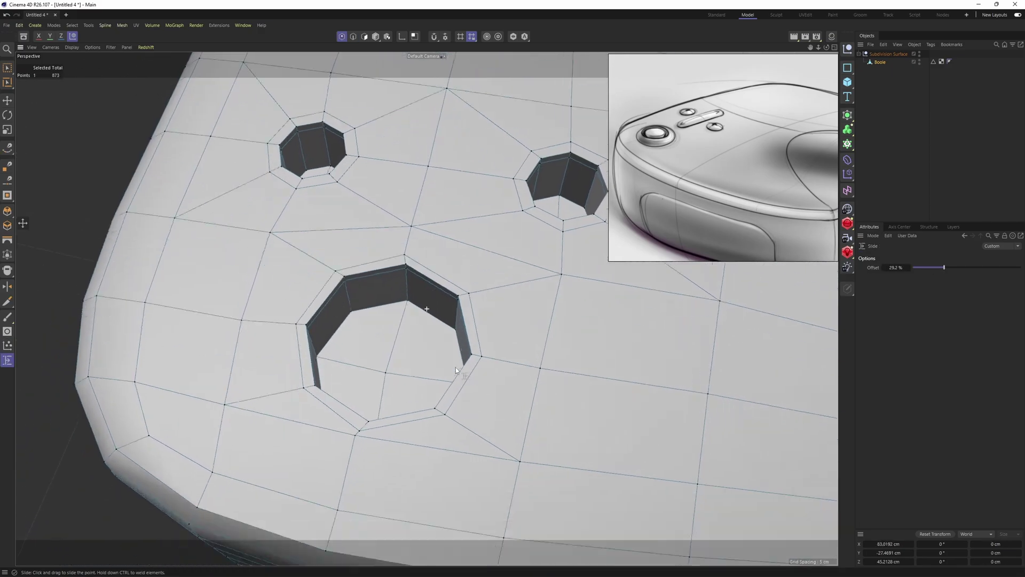
pyautogui.keyDown('alt'); pyautogui.moveTo(426, 307); pyautogui.dragTo(435, 257, button='middle'); pyautogui.keyUp('alt')
pyautogui.moveTo(367, 383); pyautogui.dragTo(363, 408)
pyautogui.moveTo(239, 350); pyautogui.dragTo(248, 348)
pyautogui.keyDown('alt'); pyautogui.moveTo(510, 327); pyautogui.dragTo(477, 404, button='middle'); pyautogui.keyUp('alt')
pyautogui.keyDown('alt'); pyautogui.moveTo(477, 404); pyautogui.dragTo(434, 307); pyautogui.keyUp('alt')
pyautogui.keyDown('alt'); pyautogui.moveTo(427, 251); pyautogui.dragTo(325, 214, button='right'); pyautogui.keyUp('alt')
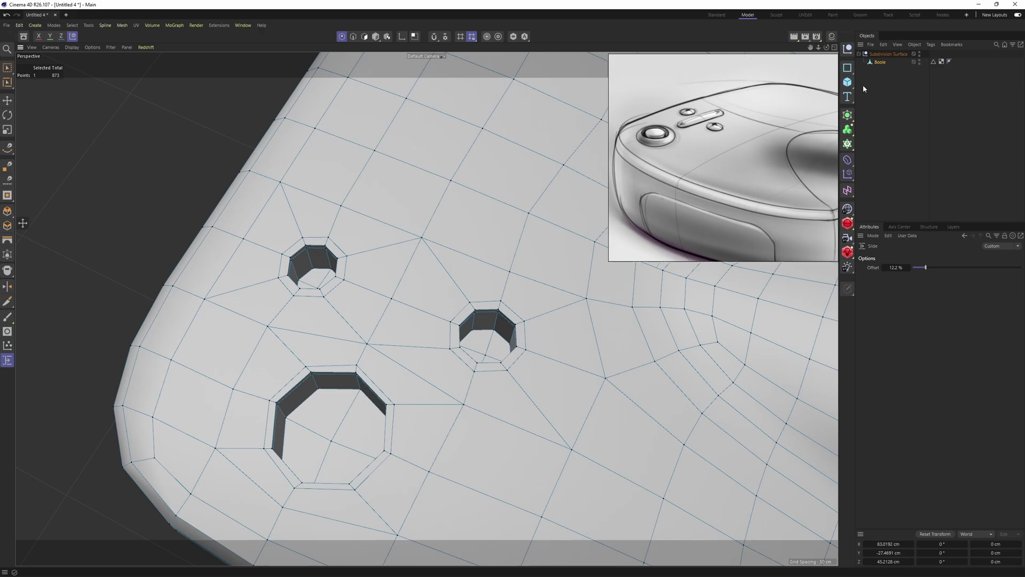
# Add a new Subdivision Surface as parent of the Boole mesh and check the smoothed holes
pyautogui.keyDown('alt'); pyautogui.click(849, 116); pyautogui.keyUp('alt')
pyautogui.click(888, 123)
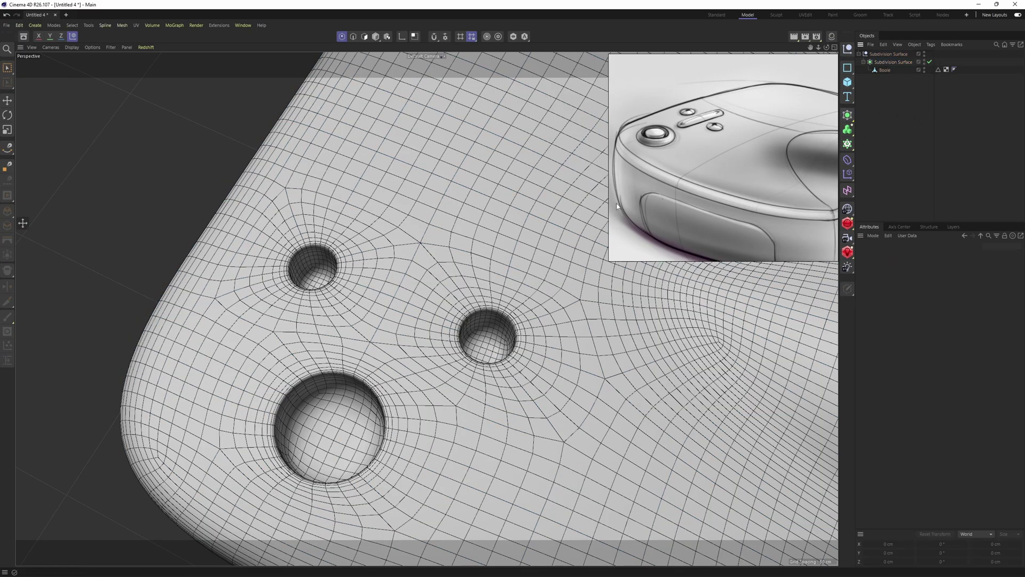
pyautogui.keyDown('alt'); pyautogui.moveTo(475, 246); pyautogui.dragTo(423, 311, button='right'); pyautogui.keyUp('alt')
pyautogui.keyDown('alt'); pyautogui.moveTo(423, 311); pyautogui.dragTo(400, 283); pyautogui.keyUp('alt')
pyautogui.keyDown('alt'); pyautogui.moveTo(401, 283); pyautogui.dragTo(452, 305, button='right'); pyautogui.keyUp('alt')
pyautogui.keyDown('alt'); pyautogui.moveTo(451, 304); pyautogui.dragTo(513, 264, button='middle'); pyautogui.keyUp('alt')
pyautogui.click(514, 264)
# Switch the smoothing off and add a loop cut around the inner wall of each of the three holes
pyautogui.press('q')
pyautogui.click(881, 72)
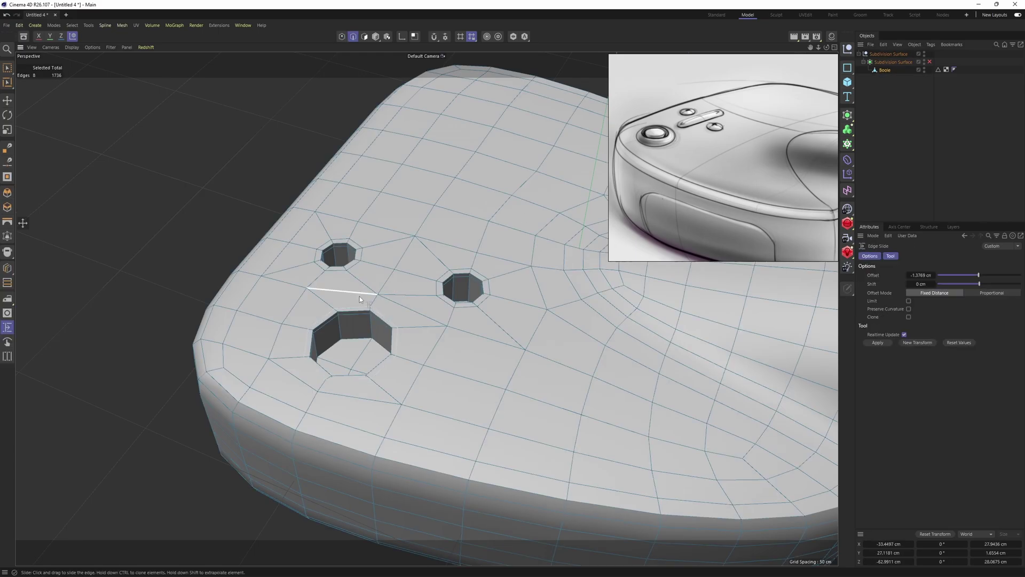
pyautogui.keyDown('alt'); pyautogui.moveTo(350, 301); pyautogui.dragTo(375, 313, button='right'); pyautogui.keyUp('alt')
pyautogui.press('k')
pyautogui.press('l')
pyautogui.click(383, 347)
pyautogui.keyDown('alt'); pyautogui.moveTo(348, 249); pyautogui.dragTo(361, 291); pyautogui.keyUp('alt')
pyautogui.keyDown('alt'); pyautogui.moveTo(341, 250); pyautogui.dragTo(375, 263, button='right'); pyautogui.keyUp('alt')
pyautogui.click(323, 244)
pyautogui.click(610, 291)
# Turn the Subdivision Surface back on and inspect the shaded body and its three holes without mesh lines
pyautogui.press('q')
pyautogui.click(973, 118)
pyautogui.keyDown('alt'); pyautogui.moveTo(454, 315); pyautogui.dragTo(352, 343, button='right'); pyautogui.keyUp('alt')
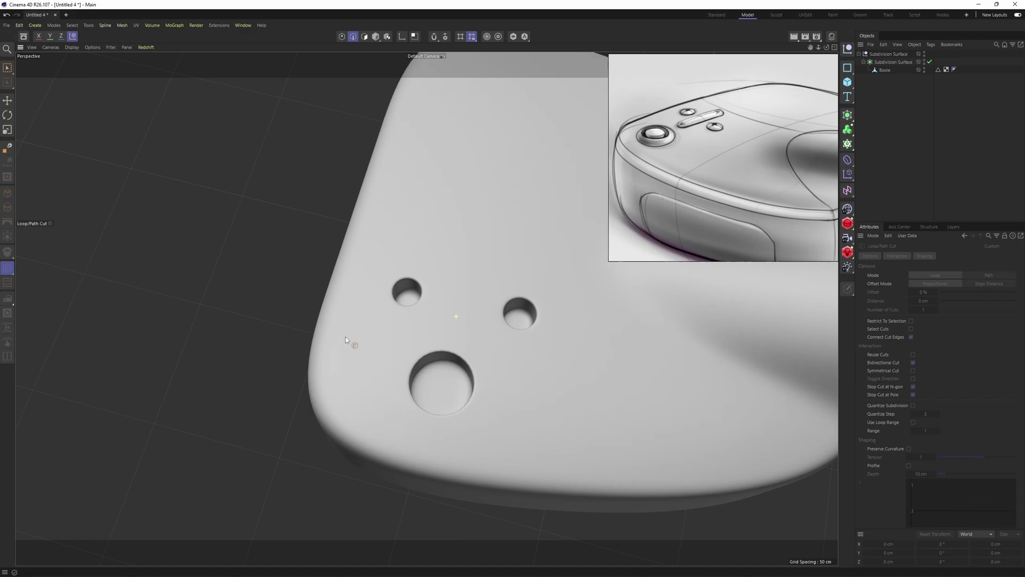
pyautogui.keyDown('alt'); pyautogui.moveTo(421, 342); pyautogui.dragTo(416, 304); pyautogui.keyUp('alt')
pyautogui.keyDown('alt'); pyautogui.moveTo(469, 307); pyautogui.dragTo(364, 323, button='middle'); pyautogui.keyUp('alt')
pyautogui.keyDown('alt'); pyautogui.moveTo(427, 306); pyautogui.dragTo(379, 304); pyautogui.keyUp('alt')
pyautogui.keyDown('alt'); pyautogui.moveTo(428, 321); pyautogui.dragTo(407, 343, button='right'); pyautogui.keyUp('alt')
pyautogui.keyDown('alt'); pyautogui.moveTo(412, 349); pyautogui.dragTo(496, 392); pyautogui.keyUp('alt')
pyautogui.click(884, 70)
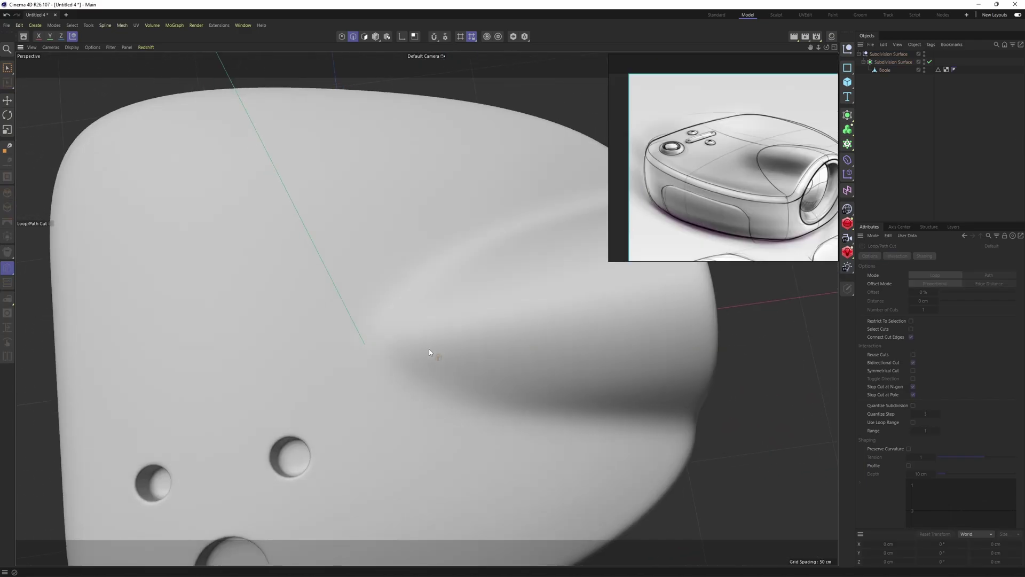
# Switch the subdivision smoothing off, add a Smoothing deformer under the Boole mesh and show the mesh lines
pyautogui.press('q')
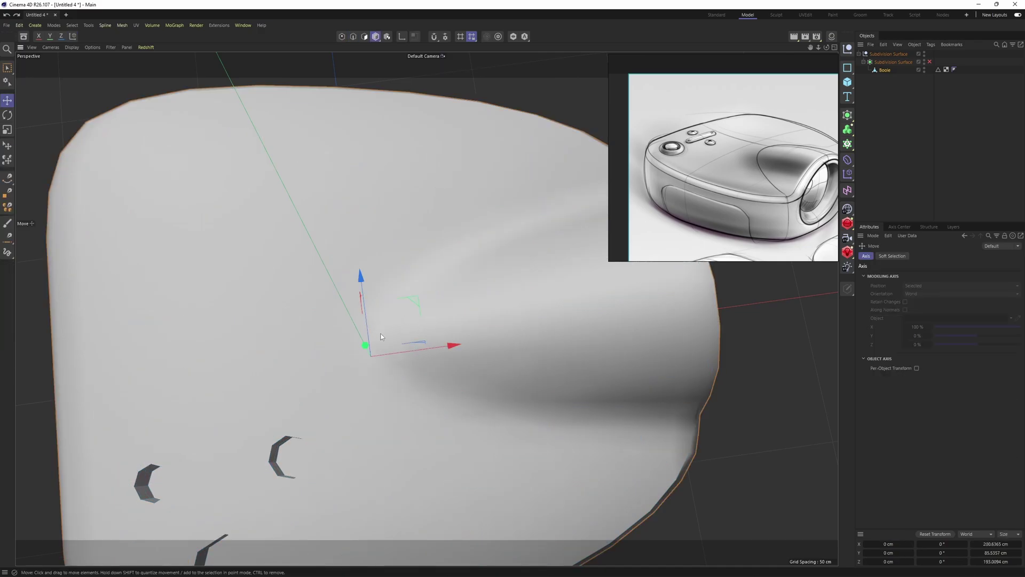
pyautogui.keyDown('alt'); pyautogui.moveTo(410, 322); pyautogui.dragTo(429, 336); pyautogui.keyUp('alt')
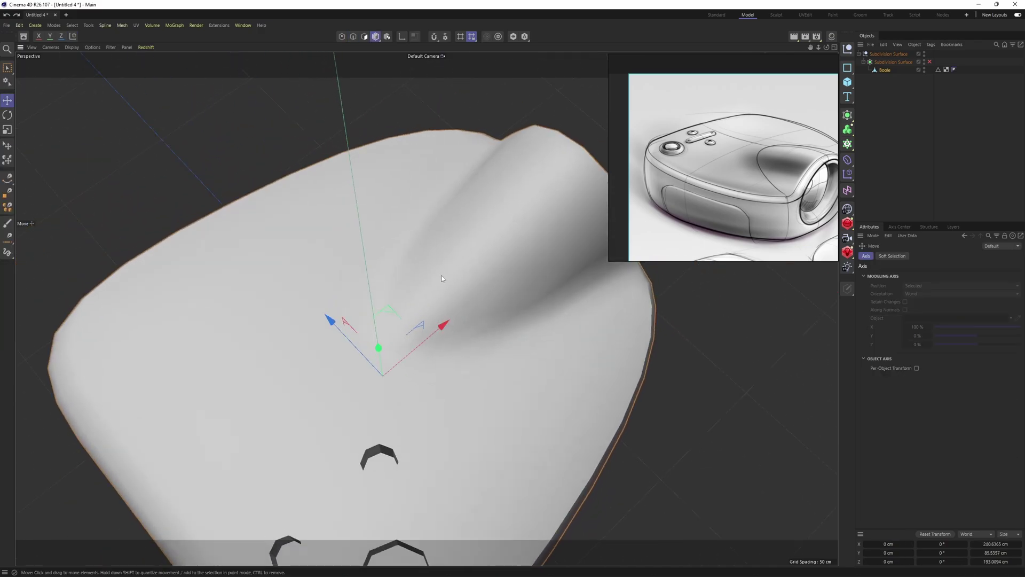
pyautogui.keyDown('alt'); pyautogui.moveTo(475, 366); pyautogui.dragTo(360, 245); pyautogui.keyUp('alt')
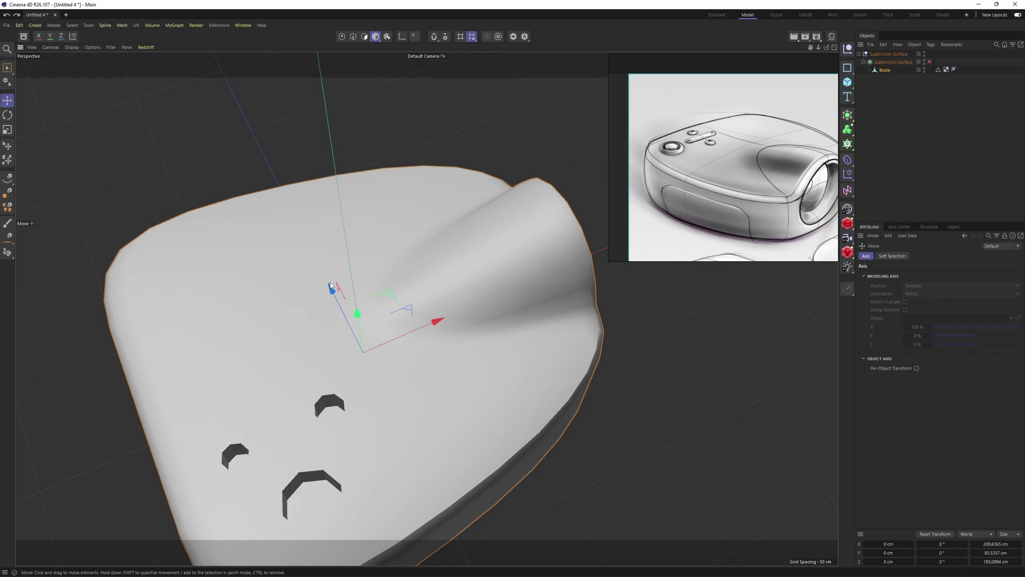
pyautogui.keyDown('alt'); pyautogui.moveTo(461, 300); pyautogui.dragTo(439, 306); pyautogui.keyUp('alt')
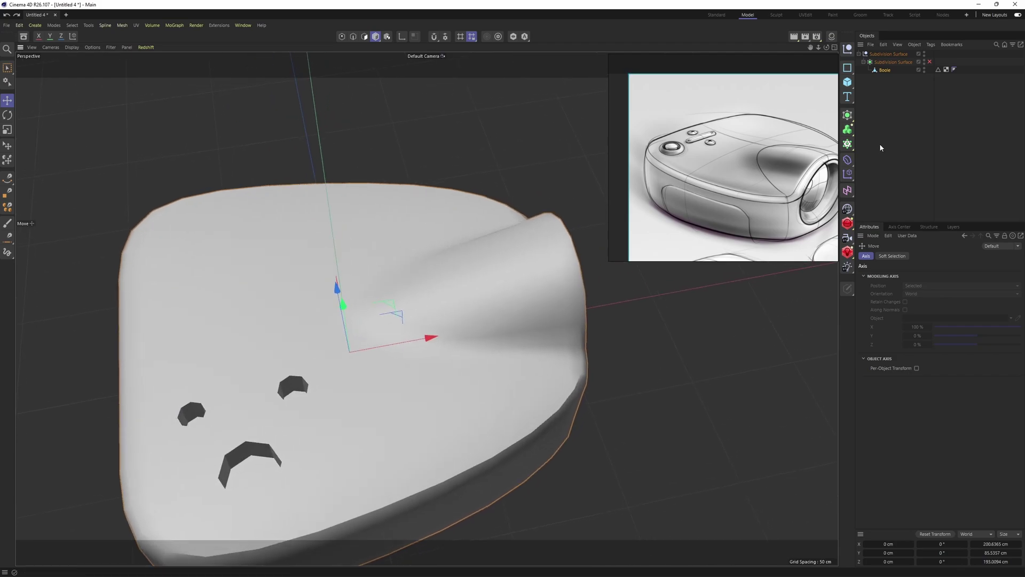
pyautogui.click(848, 160)
pyautogui.click(890, 326)
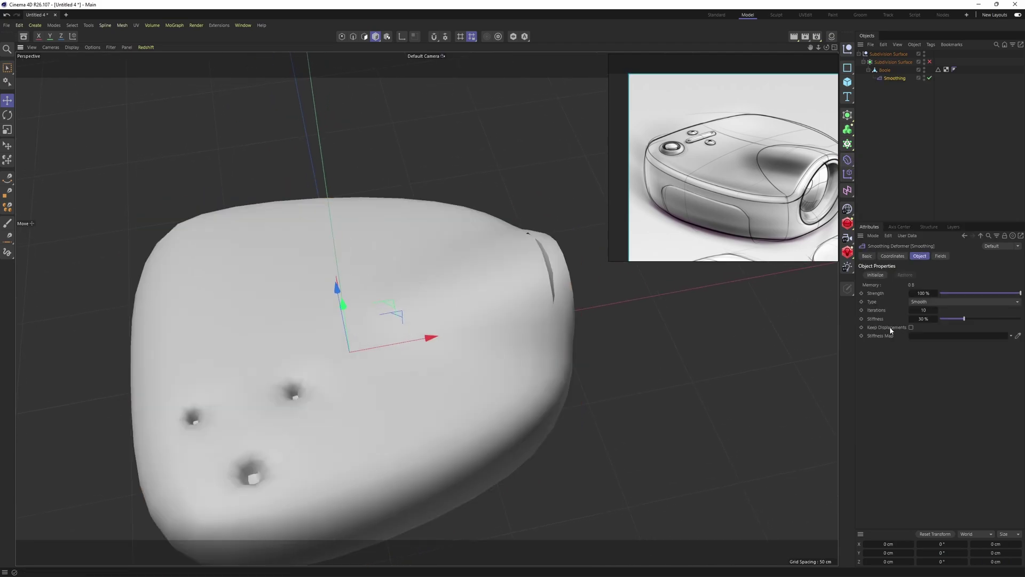
pyautogui.keyDown('alt'); pyautogui.moveTo(402, 420); pyautogui.dragTo(538, 407); pyautogui.keyUp('alt')
pyautogui.press('n')
pyautogui.press('b')
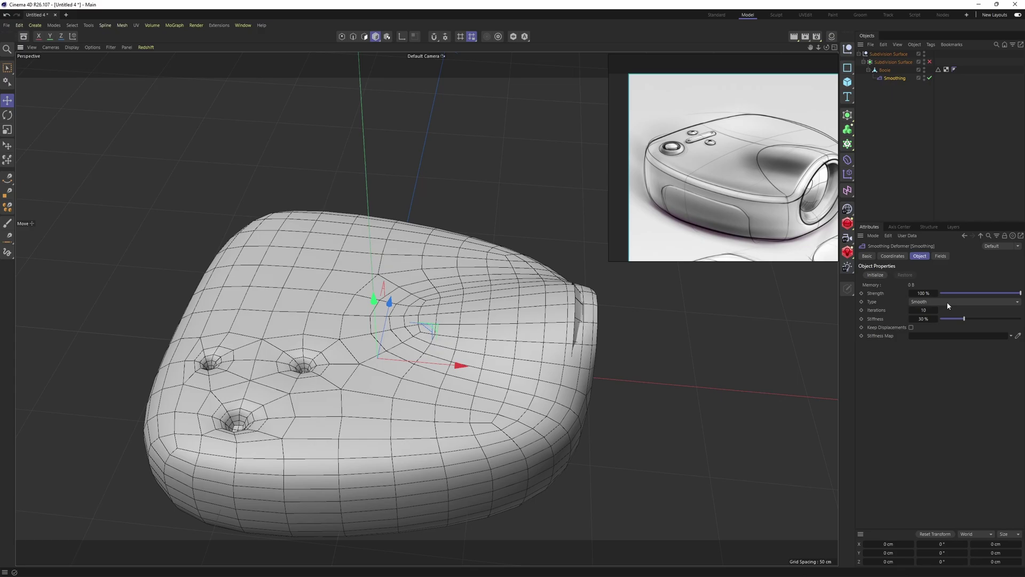
# Limit the Smoothing deformer with a Spherical Field and shift the deformer to about X 12.8 cm in the top view
pyautogui.click(940, 256)
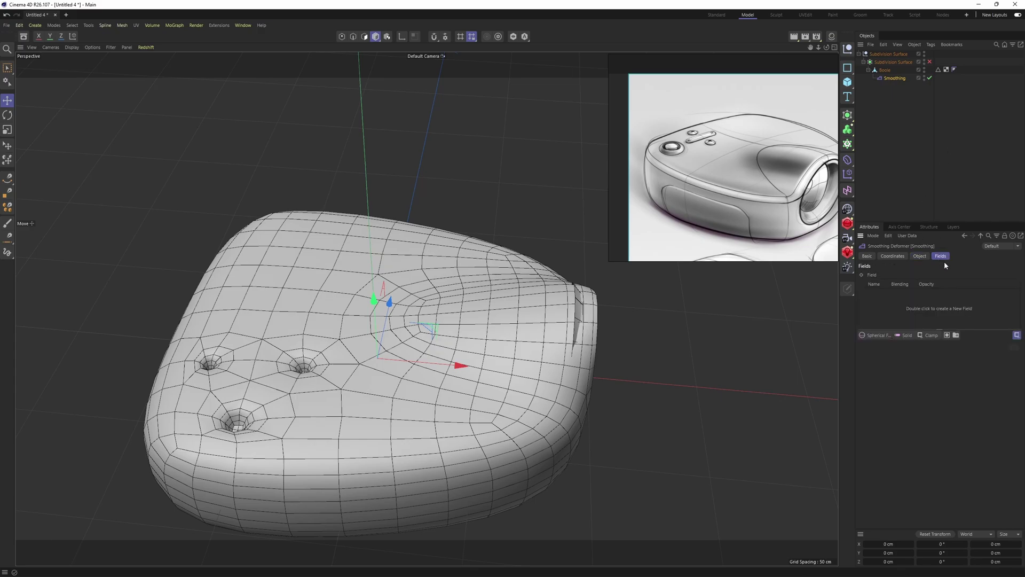
pyautogui.click(876, 337)
pyautogui.keyDown('alt'); pyautogui.moveTo(572, 341); pyautogui.dragTo(405, 399); pyautogui.keyUp('alt')
pyautogui.keyDown('alt'); pyautogui.moveTo(397, 334); pyautogui.dragTo(436, 374); pyautogui.keyUp('alt')
pyautogui.middleClick(483, 329)
pyautogui.middleClick(447, 277)
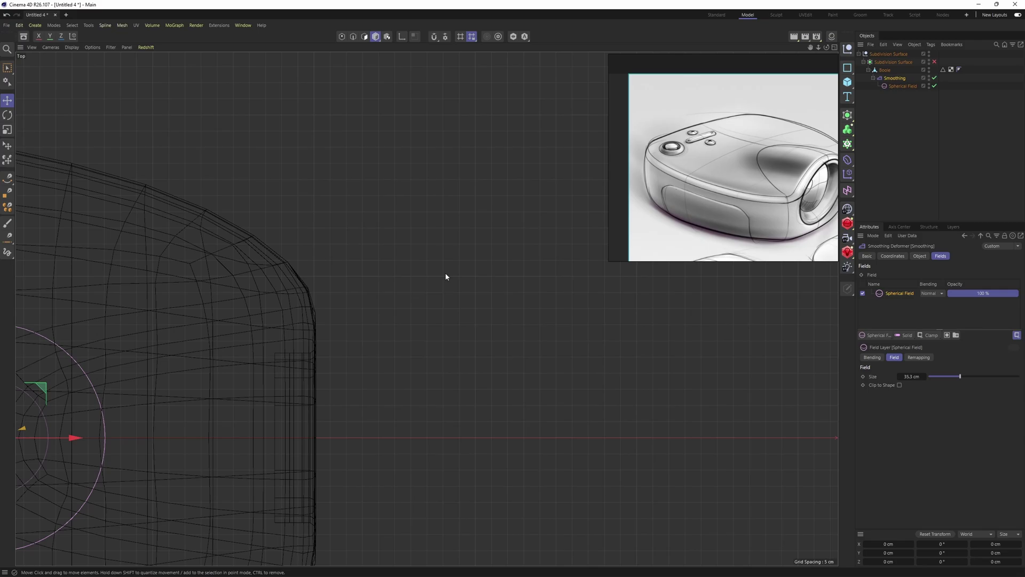
pyautogui.keyDown('alt'); pyautogui.moveTo(114, 400); pyautogui.dragTo(451, 302, button='middle'); pyautogui.keyUp('alt')
pyautogui.moveTo(383, 291); pyautogui.dragTo(423, 293)
pyautogui.middleClick(422, 293)
pyautogui.middleClick(245, 186)
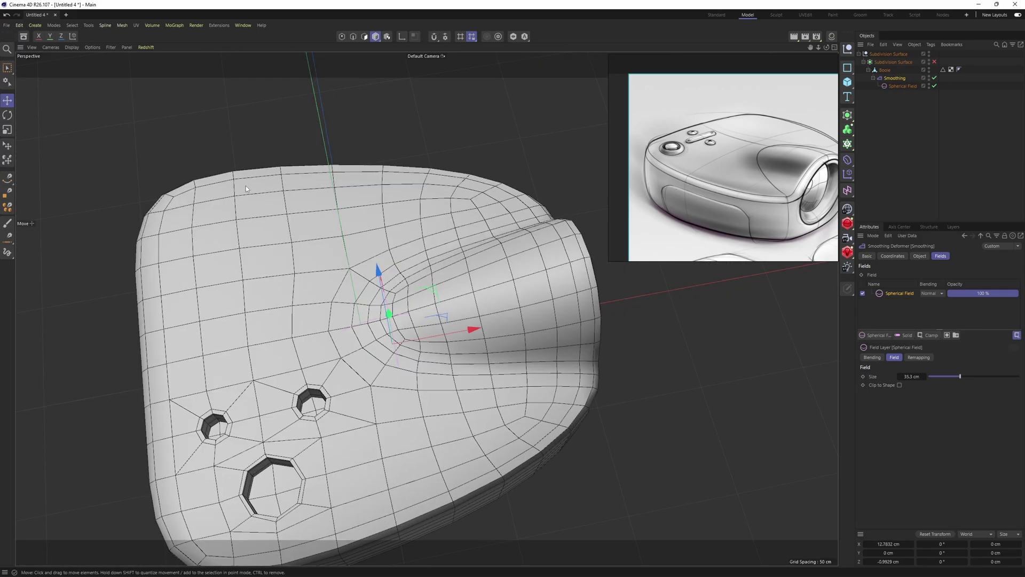
# Raise the deformer and its field to about Y 27 cm and enlarge the Spherical Field to about 38.8 cm around the lens housing's base
pyautogui.keyDown('alt'); pyautogui.moveTo(369, 337); pyautogui.dragTo(409, 259); pyautogui.keyUp('alt')
pyautogui.keyDown('alt'); pyautogui.moveTo(410, 307); pyautogui.dragTo(399, 228); pyautogui.keyUp('alt')
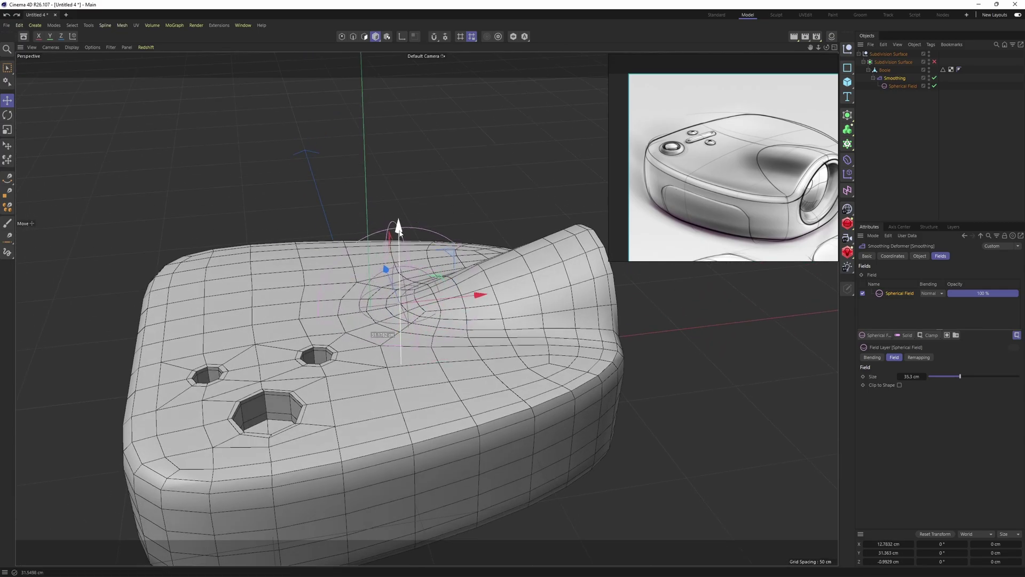
pyautogui.press('t')
pyautogui.scroll(2, 403, 246)
pyautogui.moveTo(478, 379); pyautogui.dragTo(557, 367)
pyautogui.keyDown('alt'); pyautogui.moveTo(423, 277); pyautogui.dragTo(377, 303); pyautogui.keyUp('alt')
pyautogui.scroll(1, 427, 304)
pyautogui.press('e')
pyautogui.click(903, 86)
pyautogui.scroll(2, 377, 304)
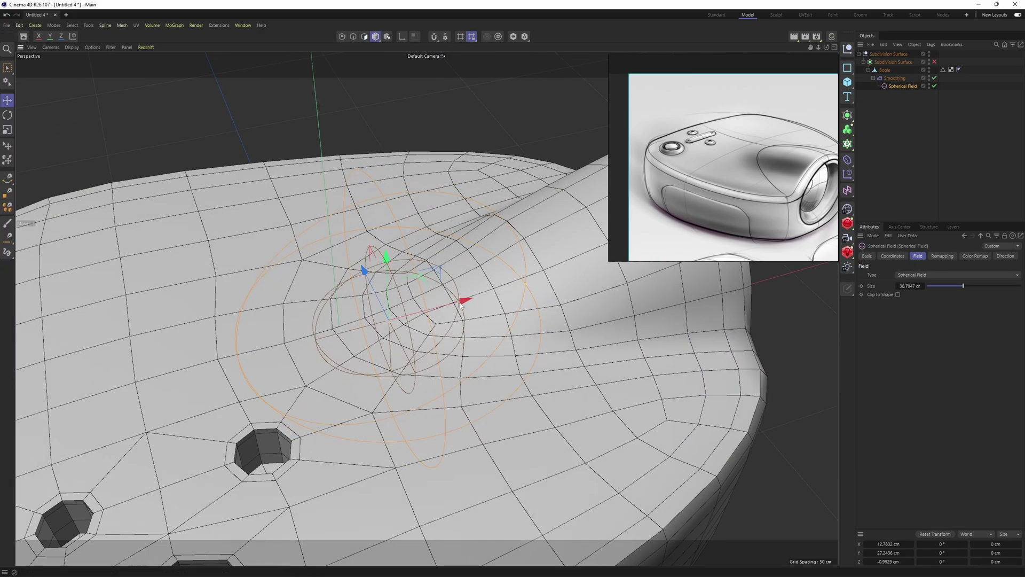
pyautogui.moveTo(458, 302); pyautogui.dragTo(493, 289)
pyautogui.scroll(-2, 473, 295)
pyautogui.keyDown('alt'); pyautogui.moveTo(464, 293); pyautogui.dragTo(495, 361); pyautogui.keyUp('alt')
# Turn the Subdivision Surface on, hide the mesh lines and compare the housing blend with the Smoothing deformer off and on
pyautogui.click(934, 62)
pyautogui.click(963, 123)
pyautogui.press('n')
pyautogui.press('a')
pyautogui.scroll(-2, 463, 305)
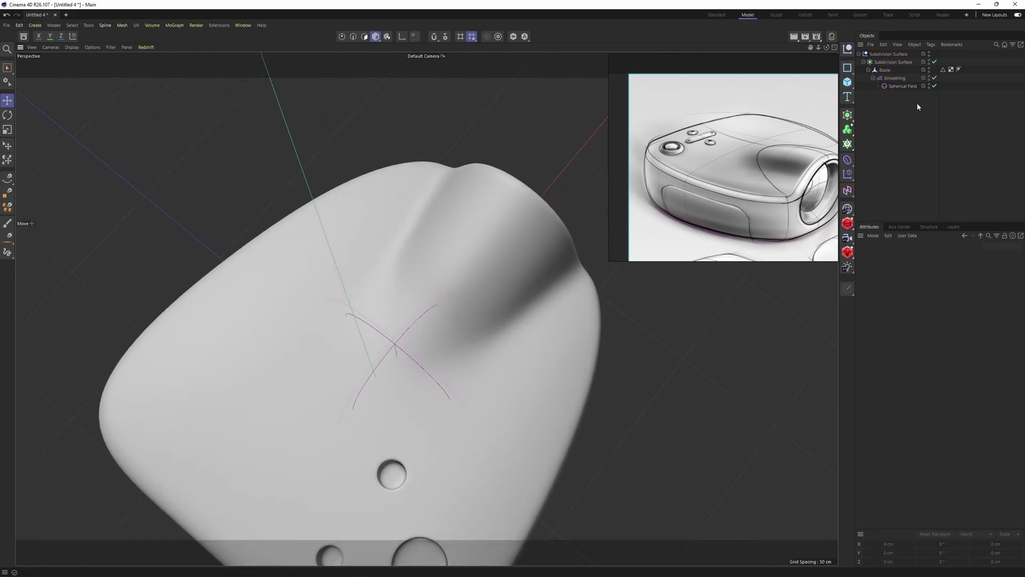
pyautogui.click(935, 78)
pyautogui.click(936, 78)
pyautogui.click(936, 79)
pyautogui.keyDown('alt'); pyautogui.moveTo(524, 197); pyautogui.dragTo(571, 202); pyautogui.keyUp('alt')
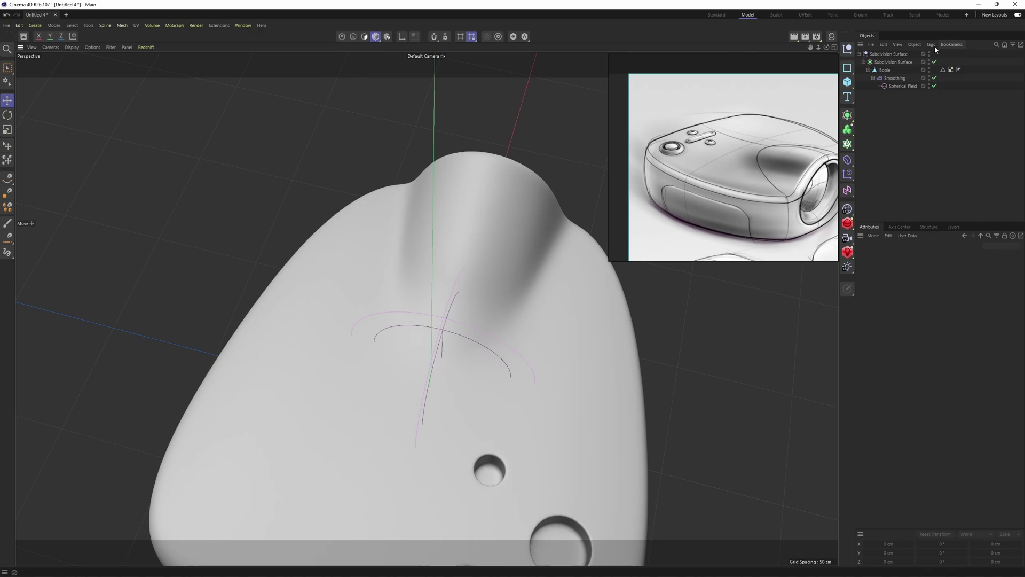
# Set the Smoothing deformer's iterations to 50 and check the softened blend between the lens housing and the top surface
pyautogui.click(897, 81)
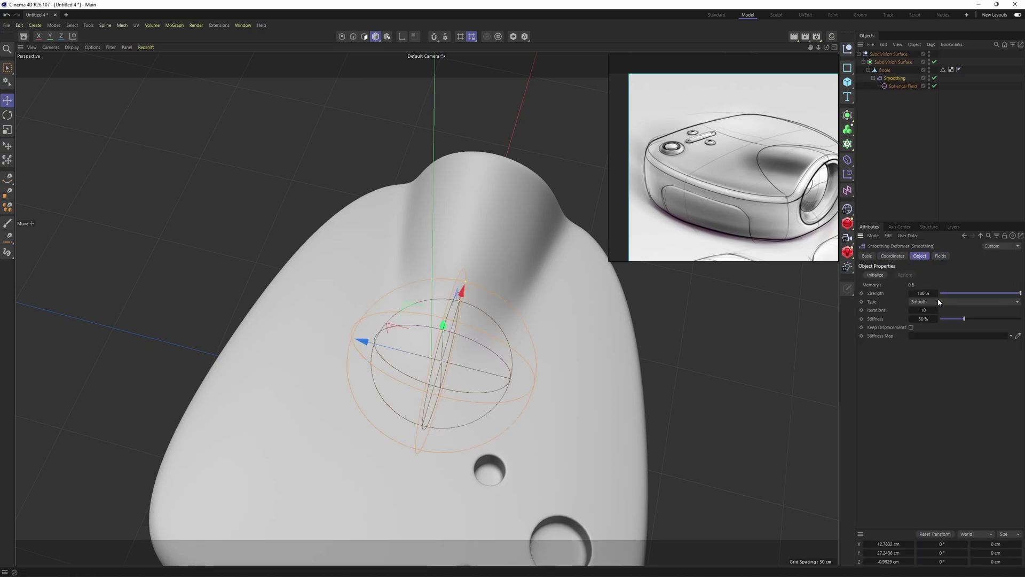
pyautogui.write('50')
pyautogui.press('Return')
pyautogui.click(897, 184)
pyautogui.keyDown('alt'); pyautogui.moveTo(583, 330); pyautogui.dragTo(534, 277); pyautogui.keyUp('alt')
pyautogui.keyDown('alt'); pyautogui.moveTo(555, 267); pyautogui.dragTo(449, 362, button='middle'); pyautogui.keyUp('alt')
pyautogui.keyDown('alt'); pyautogui.moveTo(448, 362); pyautogui.dragTo(533, 361); pyautogui.keyUp('alt')
pyautogui.keyDown('alt'); pyautogui.moveTo(534, 360); pyautogui.dragTo(503, 351, button='right'); pyautogui.keyUp('alt')
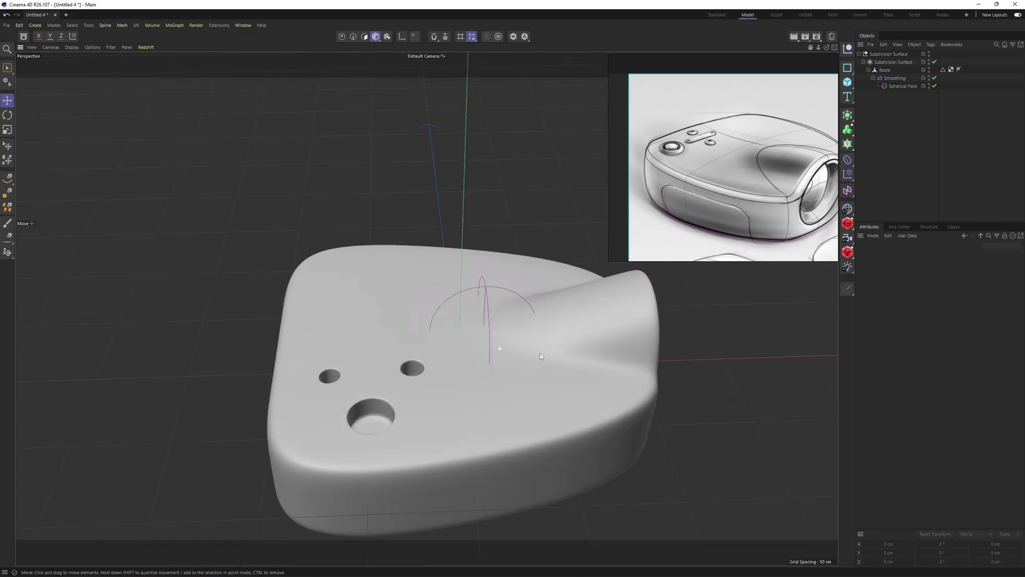
pyautogui.keyDown('alt'); pyautogui.moveTo(504, 351); pyautogui.dragTo(456, 356); pyautogui.keyUp('alt')
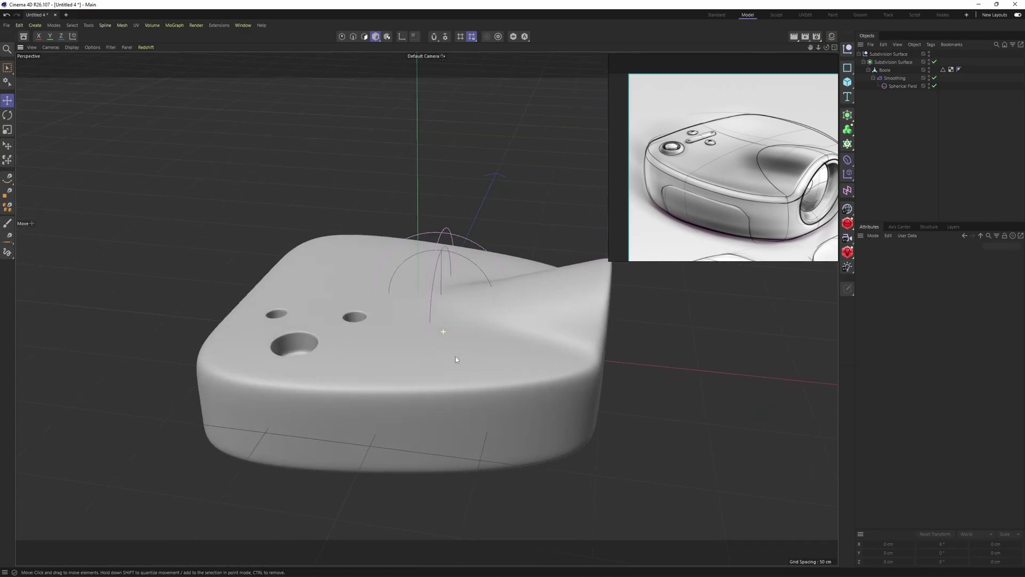
# Collapse the Smoothing deformer into the Boole mesh and turn the subdivision smoothing off to edit the mesh
pyautogui.rightClick(886, 70)
pyautogui.click(941, 335)
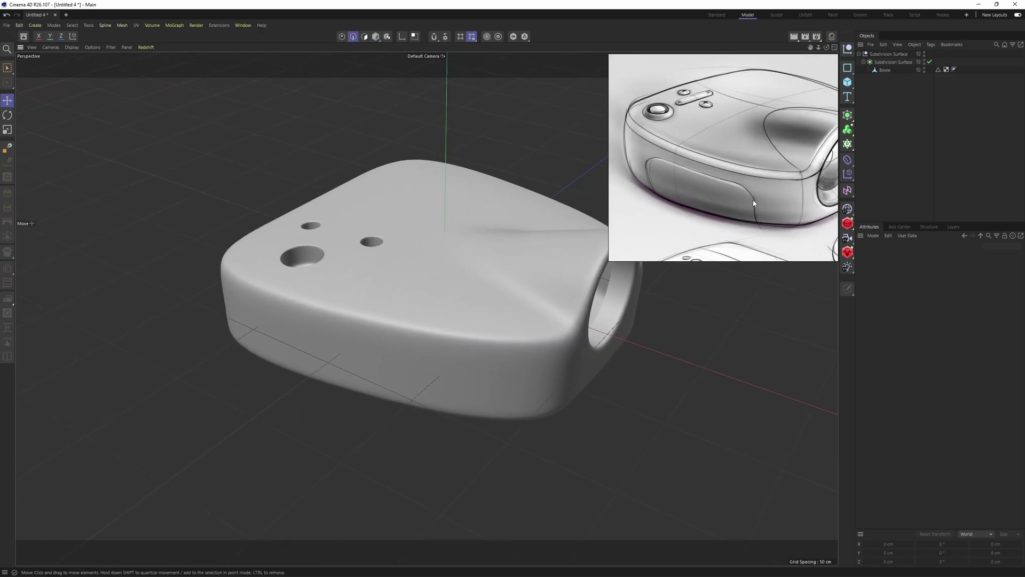
pyautogui.keyDown('alt'); pyautogui.moveTo(382, 320); pyautogui.dragTo(398, 289); pyautogui.keyUp('alt')
pyautogui.click(885, 71)
pyautogui.press('q')
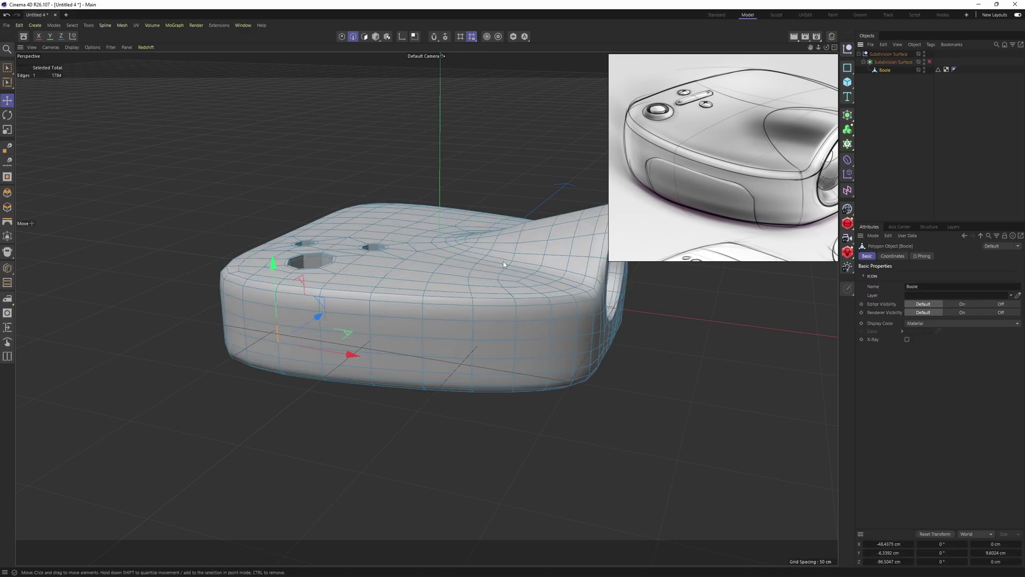
# Select the rear vertical edges and the first upper edges of the rectangular panel outline on the long side wall
pyautogui.scroll(2, 307, 361)
pyautogui.keyDown('alt'); pyautogui.moveTo(302, 359); pyautogui.dragTo(279, 312); pyautogui.keyUp('alt')
pyautogui.scroll(2, 279, 313)
pyautogui.keyDown('alt'); pyautogui.moveTo(628, 205); pyautogui.dragTo(393, 280); pyautogui.keyUp('alt')
pyautogui.scroll(1, 287, 328)
pyautogui.scroll(2, 249, 340)
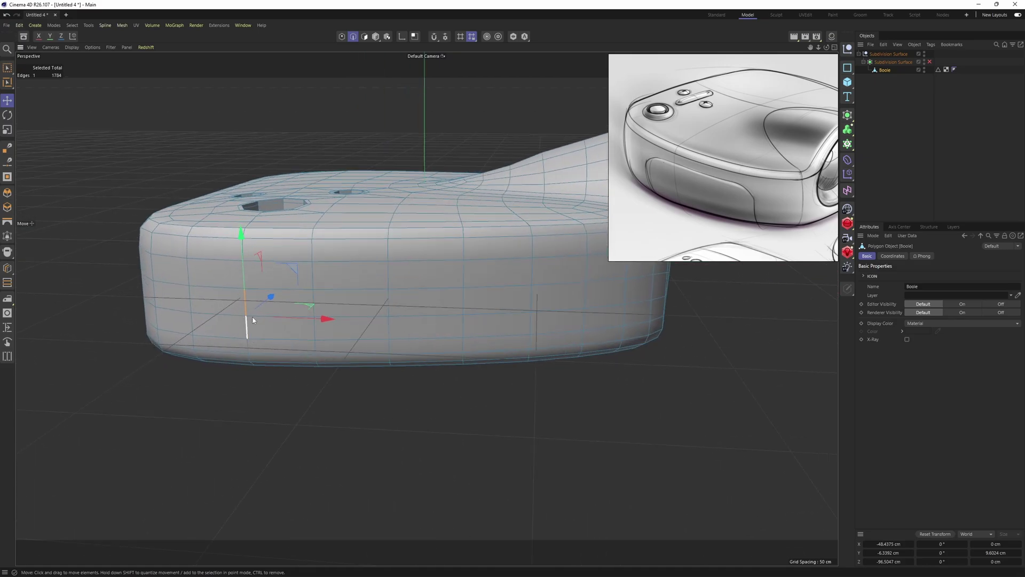
pyautogui.keyDown('shift'); pyautogui.click(253, 321); pyautogui.keyUp('shift')
pyautogui.scroll(3, 253, 275)
pyautogui.keyDown('shift'); pyautogui.click(235, 255); pyautogui.keyUp('shift')
pyautogui.keyDown('shift'); pyautogui.click(299, 247); pyautogui.keyUp('shift')
pyautogui.scroll(-5, 395, 290)
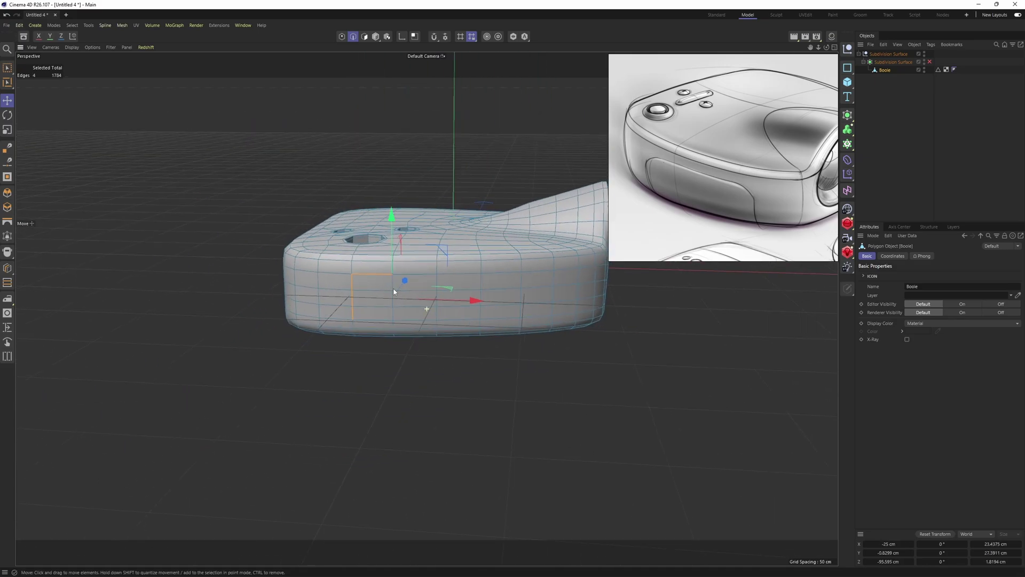
# Extend the edge selection along the panel's upper side and down its vertical side near the lens housing
pyautogui.scroll(2, 393, 292)
pyautogui.keyDown('shift'); pyautogui.click(347, 283); pyautogui.keyUp('shift')
pyautogui.keyDown('shift'); pyautogui.click(397, 284); pyautogui.keyUp('shift')
pyautogui.keyDown('shift'); pyautogui.click(458, 285); pyautogui.keyUp('shift')
pyautogui.keyDown('alt'); pyautogui.moveTo(457, 291); pyautogui.dragTo(400, 315); pyautogui.keyUp('alt')
pyautogui.scroll(-2, 763, 187)
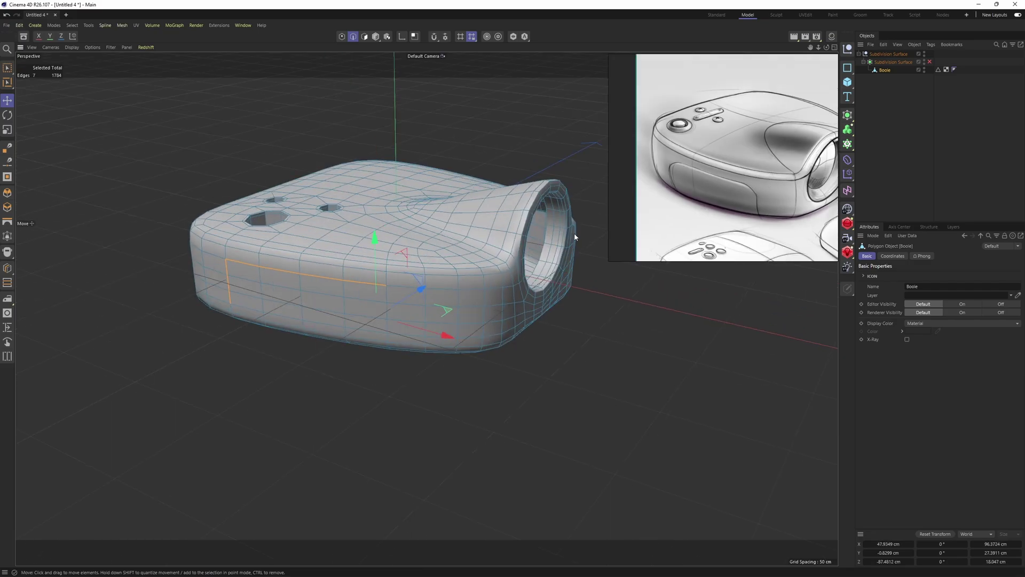
pyautogui.scroll(1, 534, 246)
pyautogui.keyDown('shift'); pyautogui.click(429, 307); pyautogui.keyUp('shift')
pyautogui.scroll(1, 428, 349)
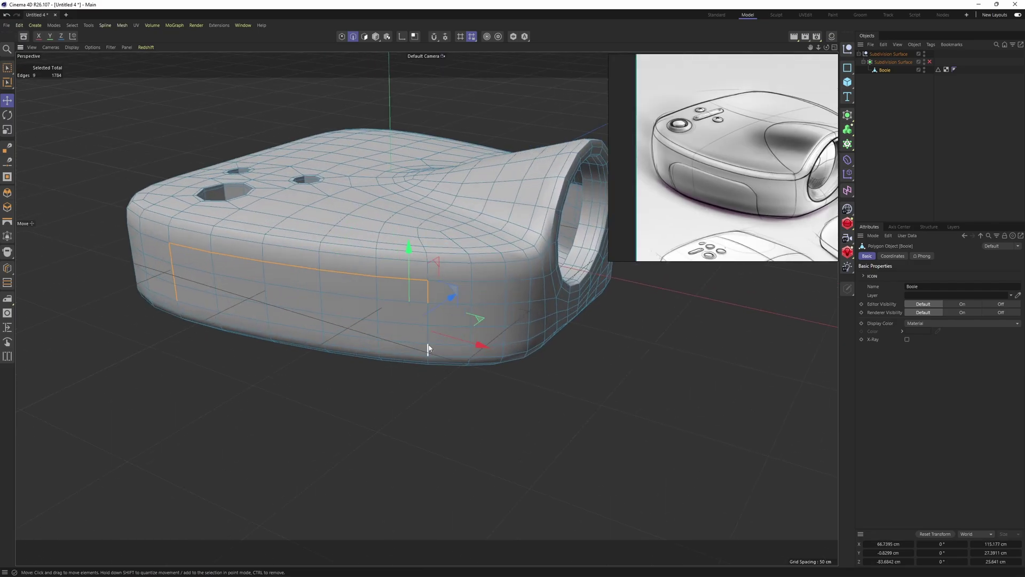
pyautogui.keyDown('shift'); pyautogui.click(428, 332); pyautogui.keyUp('shift')
# Close the panel outline by adding the underside edges back to the rear vertical edge to the selection
pyautogui.keyDown('alt'); pyautogui.moveTo(429, 347); pyautogui.dragTo(451, 291); pyautogui.keyUp('alt')
pyautogui.scroll(1, 451, 291)
pyautogui.keyDown('shift'); pyautogui.click(430, 377); pyautogui.keyUp('shift')
pyautogui.keyDown('alt'); pyautogui.moveTo(432, 383); pyautogui.dragTo(470, 363, button='middle'); pyautogui.keyUp('alt')
pyautogui.keyDown('shift'); pyautogui.click(457, 364); pyautogui.keyUp('shift')
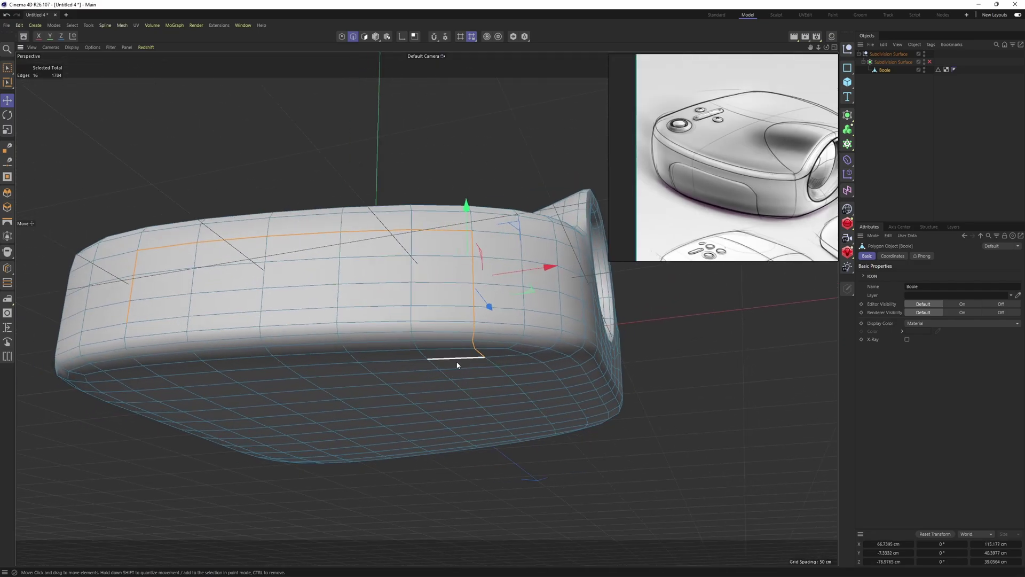
pyautogui.keyDown('ctrl'); pyautogui.keyDown('shift'); pyautogui.click(173, 376); pyautogui.keyUp('shift'); pyautogui.keyUp('ctrl')
pyautogui.keyDown('ctrl'); pyautogui.keyDown('shift'); pyautogui.click(151, 371); pyautogui.keyUp('shift'); pyautogui.keyUp('ctrl')
pyautogui.keyDown('ctrl'); pyautogui.keyDown('shift'); pyautogui.click(127, 332); pyautogui.keyUp('shift'); pyautogui.keyUp('ctrl')
# Clone the selected panel outline with Edge Slide to form a narrow strip around it, and switch to polygon mode
pyautogui.scroll(2, 443, 318)
pyautogui.moveTo(417, 256)
pyautogui.keyDown('alt'); pyautogui.mouseDown()
pyautogui.moveTo(443, 318)
pyautogui.moveTo(420, 289)
pyautogui.mouseUp(); pyautogui.keyUp('alt')
pyautogui.scroll(1, 412, 286)
pyautogui.press('m')
pyautogui.press('o')
pyautogui.press('Return')
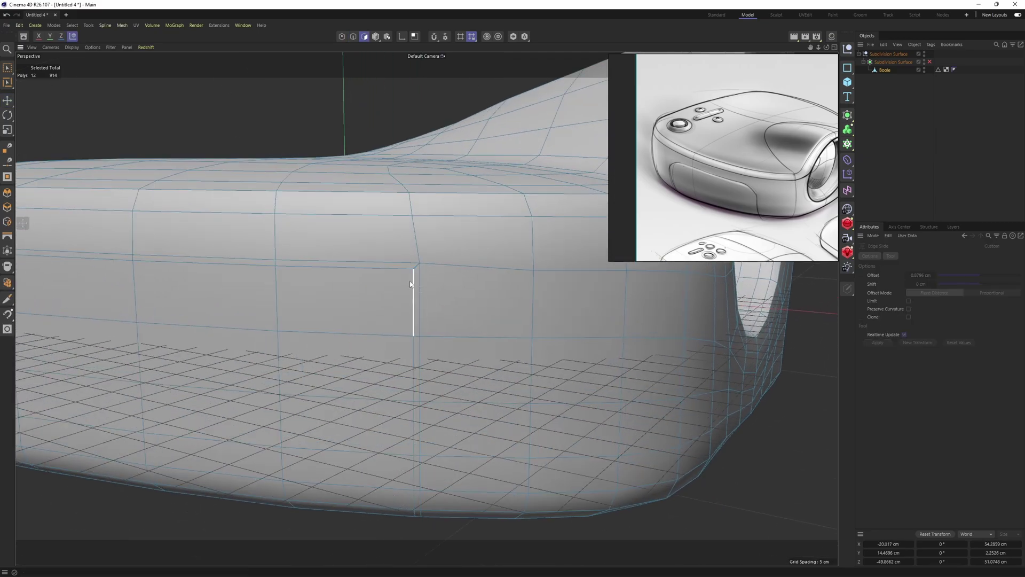
# Loop-select the narrow polygon strip around the side panel and inset it by 0.27 cm
pyautogui.scroll(2, 410, 283)
pyautogui.press('u')
pyautogui.press('l')
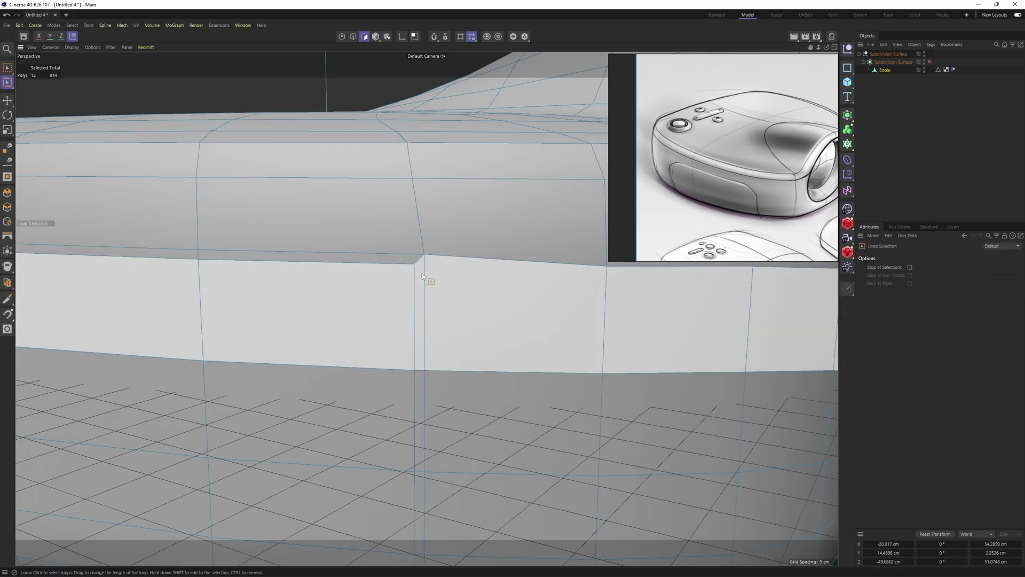
pyautogui.click(420, 266)
pyautogui.scroll(2, 519, 309)
pyautogui.press('i')
pyautogui.moveTo(338, 541); pyautogui.dragTo(341, 541)
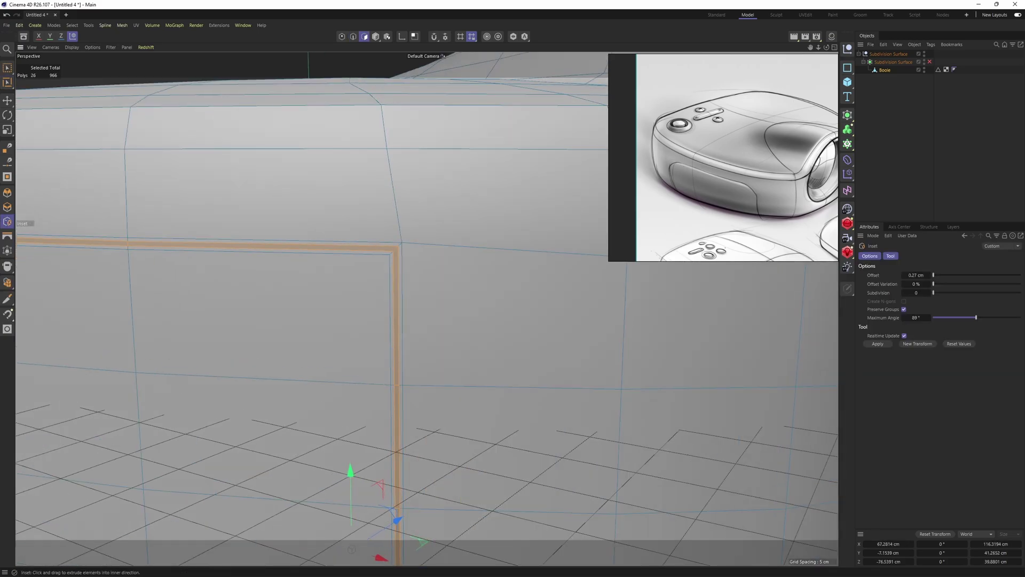
# Sink the strip about 2.38 cm inward along its normals as a groove and check it with the smoothing on
pyautogui.press('m')
pyautogui.press('z')
pyautogui.moveTo(570, 334); pyautogui.dragTo(545, 334)
pyautogui.press('q')
pyautogui.click(1008, 148)
pyautogui.scroll(-5, 405, 299)
pyautogui.keyDown('alt'); pyautogui.moveTo(374, 312); pyautogui.dragTo(536, 308, button='middle'); pyautogui.keyUp('alt')
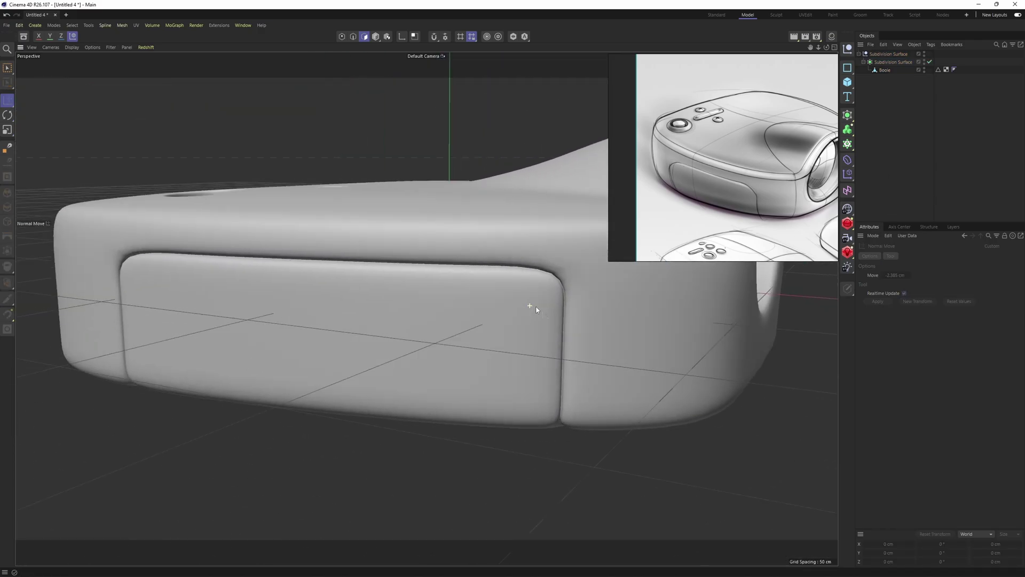
# Turn the smoothing off and clone the groove's outer edge loop outward with Edge Slide as a supporting loop
pyautogui.press('q')
pyautogui.scroll(3, 540, 313)
pyautogui.scroll(3, 571, 280)
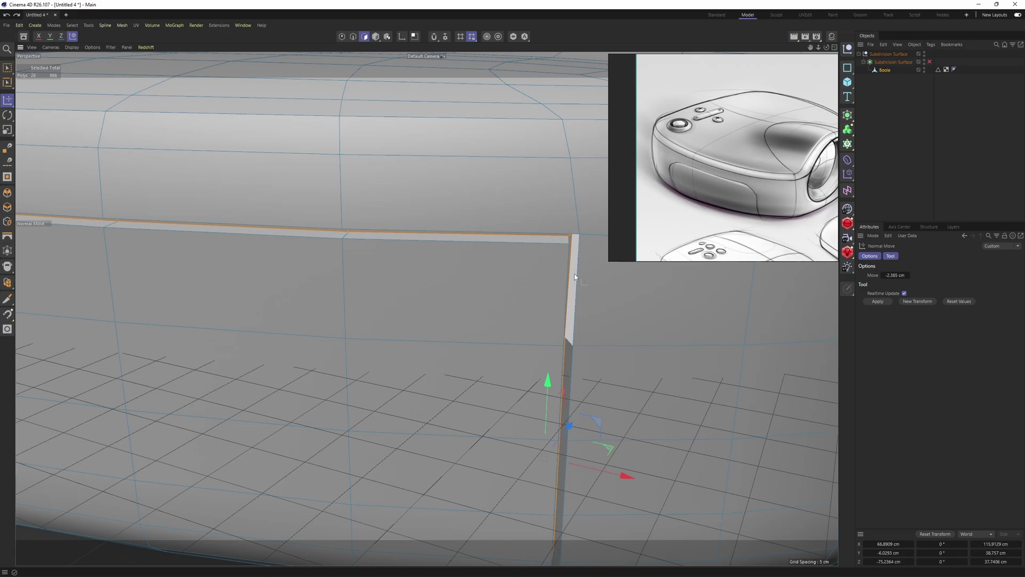
pyautogui.press('u')
pyautogui.press('l')
pyautogui.press('Return')
pyautogui.click(581, 267)
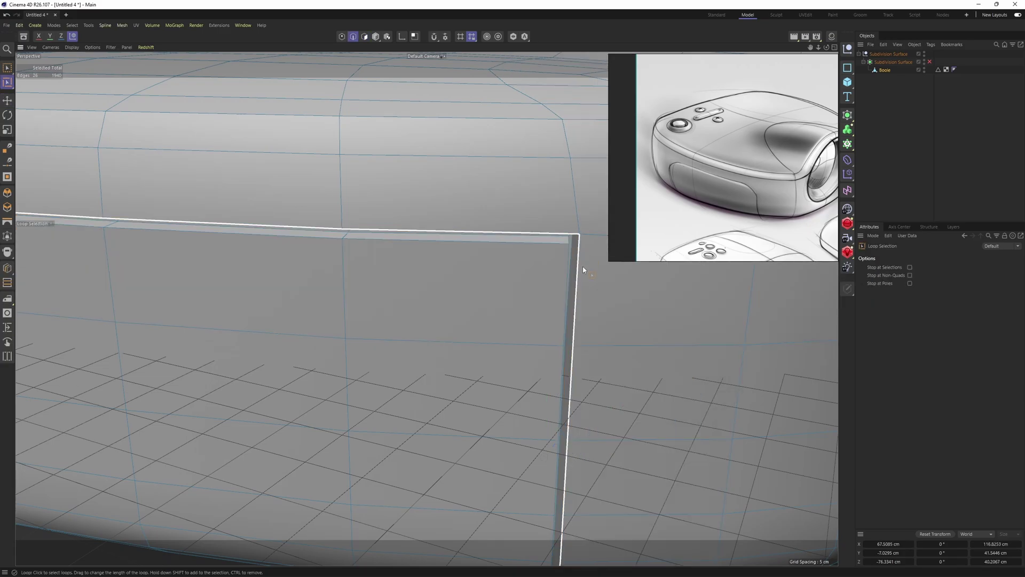
pyautogui.press('m')
pyautogui.press('o')
pyautogui.scroll(1, 580, 264)
pyautogui.keyDown('ctrl'); pyautogui.moveTo(580, 265); pyautogui.dragTo(559, 278); pyautogui.keyUp('ctrl')
# Clone the groove's inner edge loop toward the panel with Edge Slide and turn the smoothing back on
pyautogui.press('u')
pyautogui.press('l')
pyautogui.click(559, 275)
pyautogui.press('m')
pyautogui.press('o')
pyautogui.press('q')
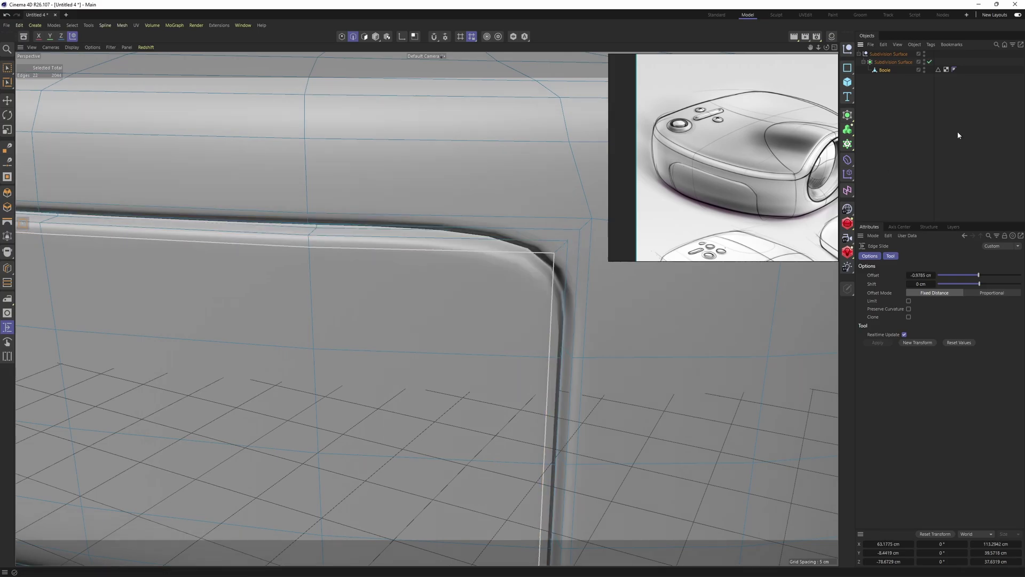
pyautogui.click(958, 134)
# Inspect the smoothed projector body with its side panel groove and three holes against the reference sketch
pyautogui.keyDown('alt'); pyautogui.moveTo(456, 306); pyautogui.dragTo(384, 310, button='right'); pyautogui.keyUp('alt')
pyautogui.keyDown('alt'); pyautogui.moveTo(454, 312); pyautogui.dragTo(344, 235); pyautogui.keyUp('alt')
pyautogui.press('e')
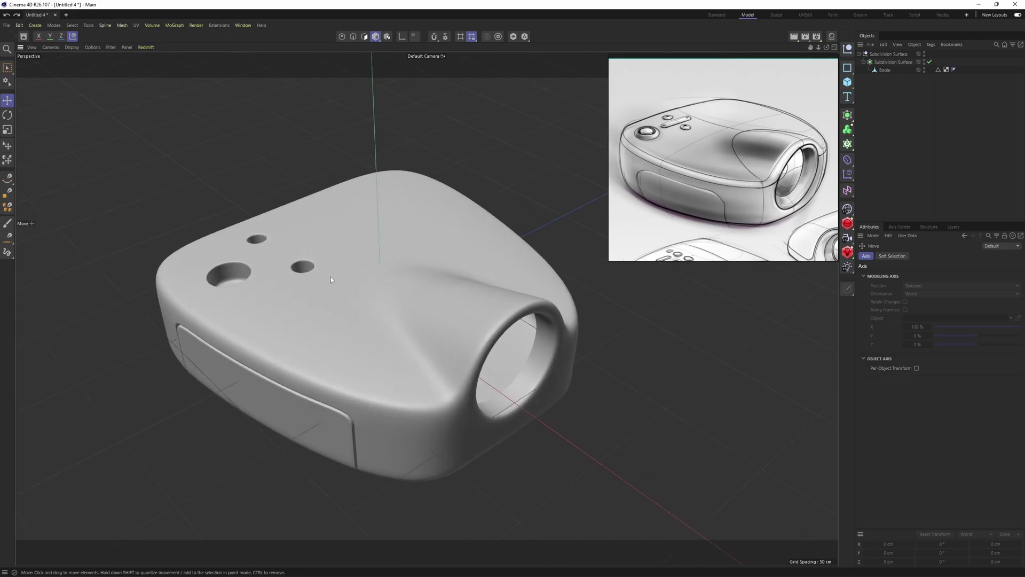
pyautogui.scroll(5, 325, 273)
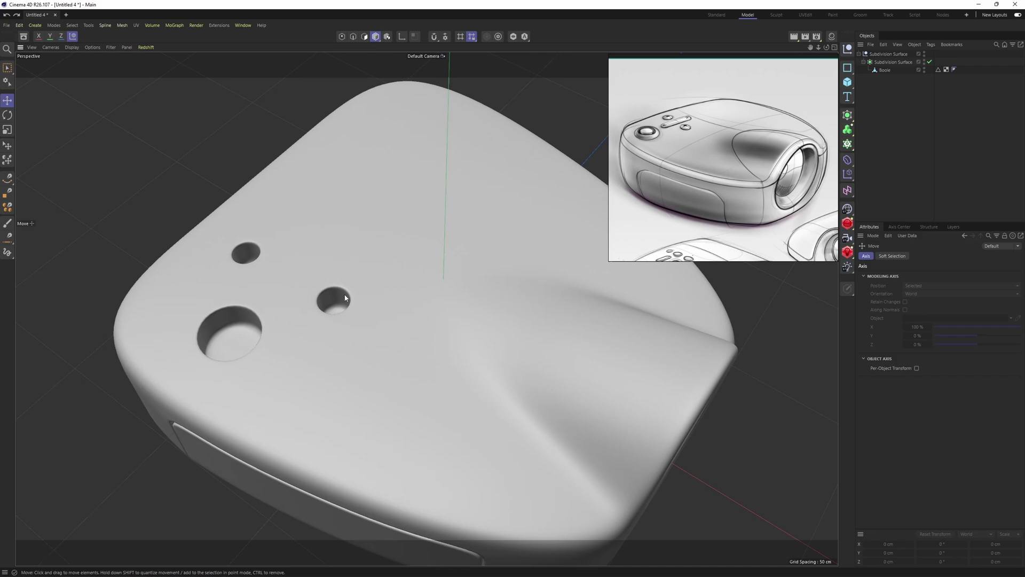
pyautogui.scroll(-4, 347, 305)
pyautogui.keyDown('alt'); pyautogui.moveTo(402, 344); pyautogui.dragTo(415, 298); pyautogui.keyUp('alt')
pyautogui.scroll(2, 415, 298)
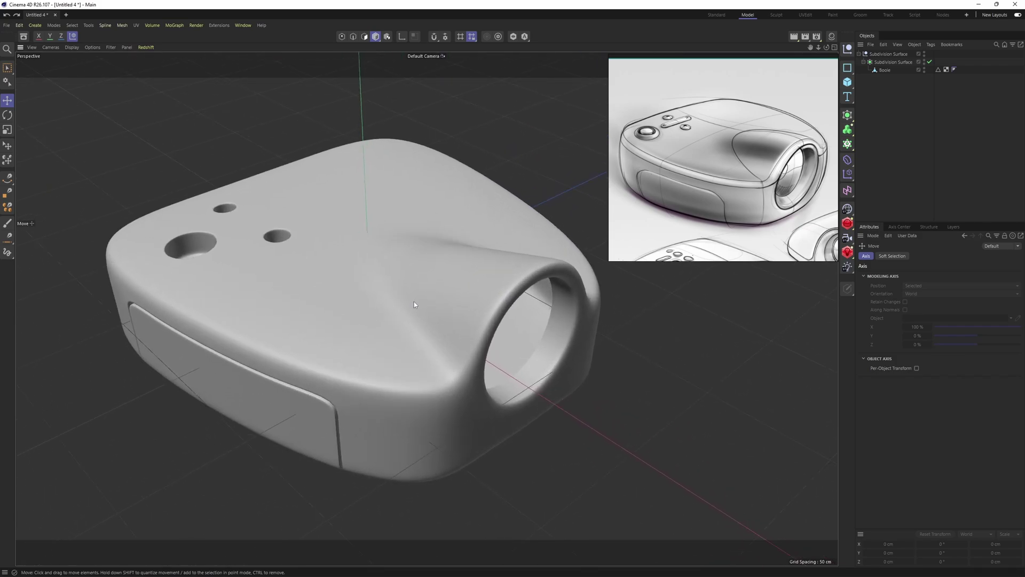
pyautogui.keyDown('alt'); pyautogui.moveTo(439, 303); pyautogui.dragTo(454, 318, button='middle'); pyautogui.keyUp('alt')
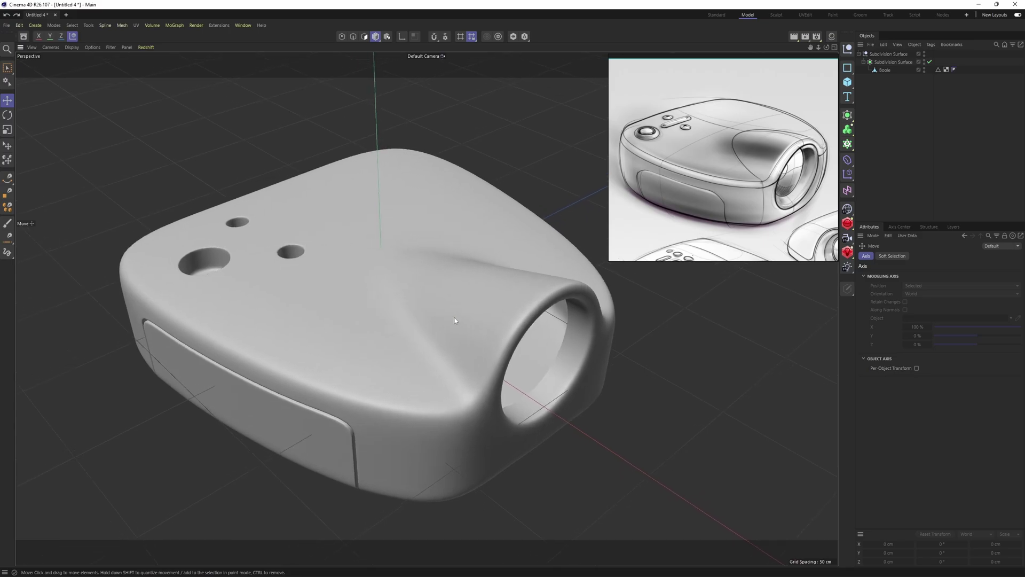